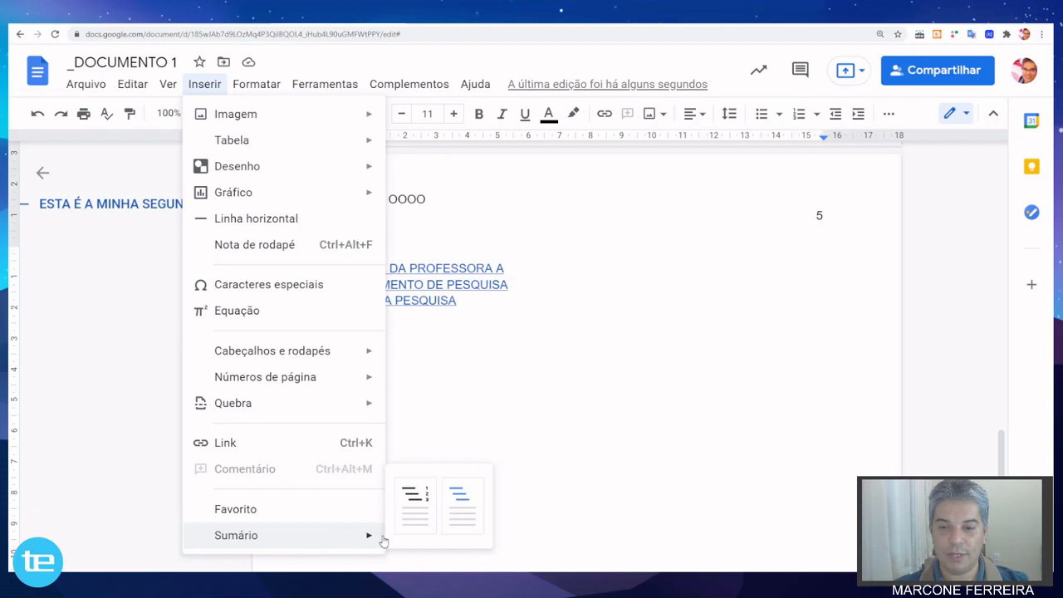
# Try a manual "Sumário" heading with the line "Esta é a minha se" above the document's first heading, and delete both.
pyautogui.click(432, 414)
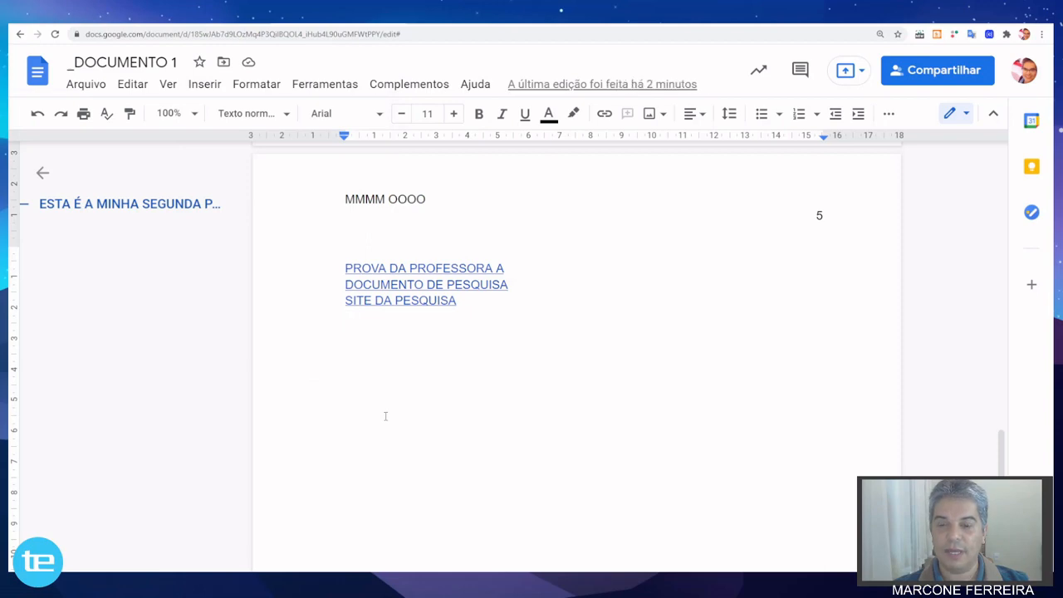
pyautogui.scroll(15, 386, 416)
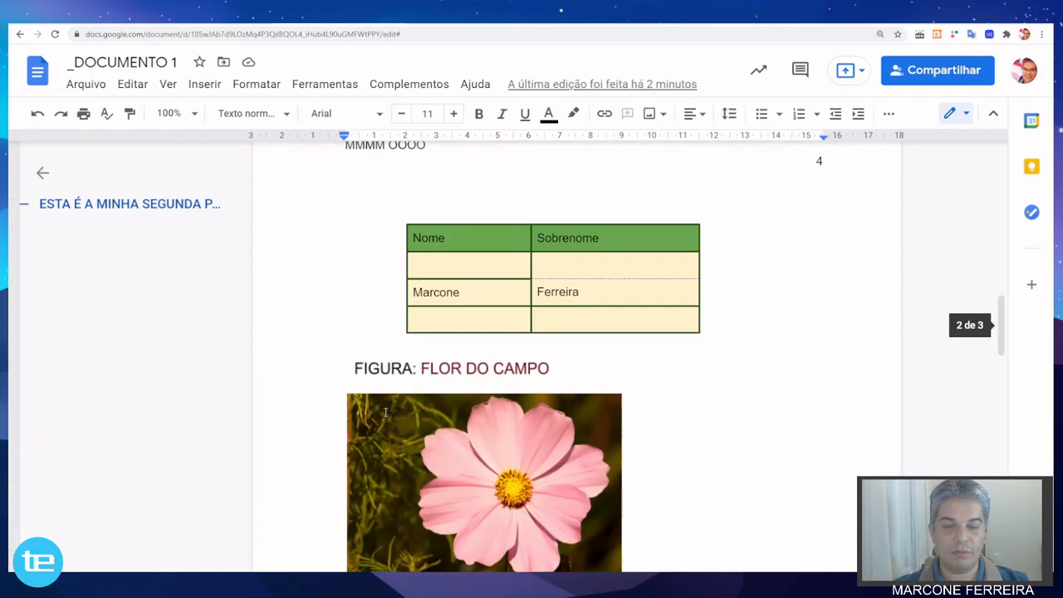
pyautogui.scroll(10, 386, 412)
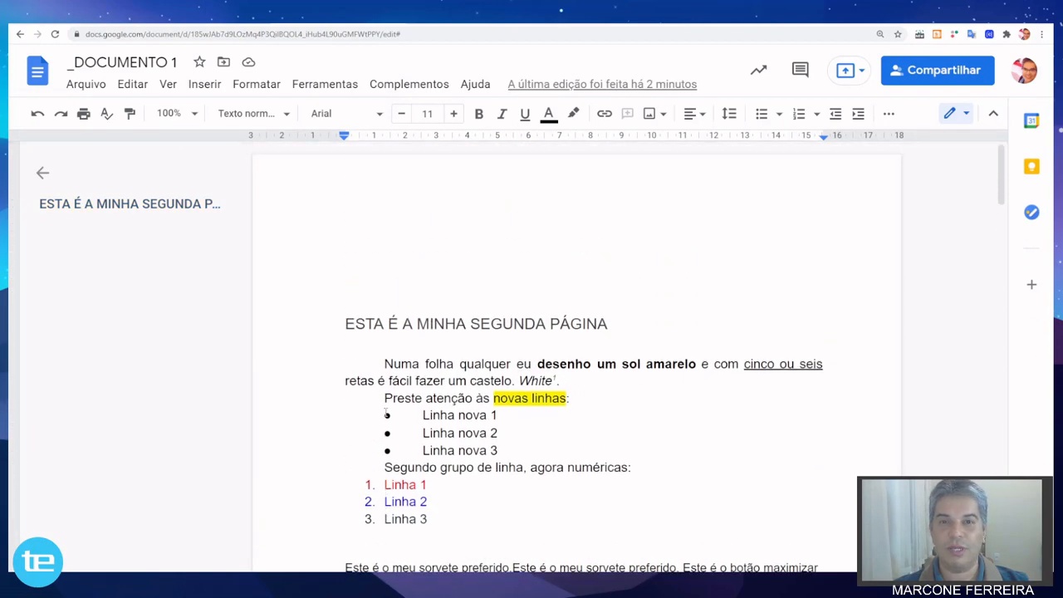
pyautogui.click(355, 279)
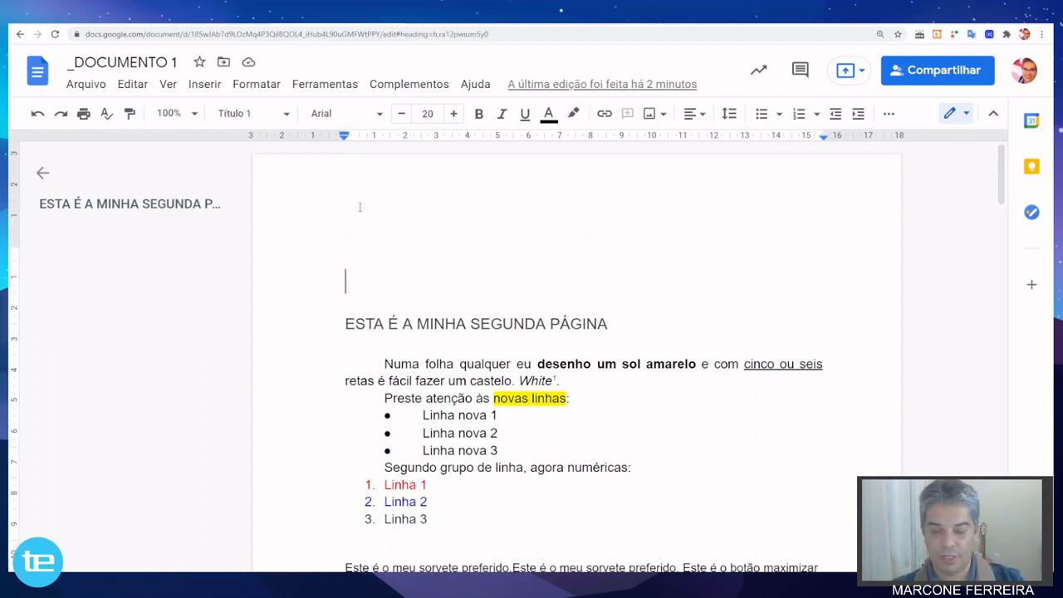
pyautogui.write('Sumário')
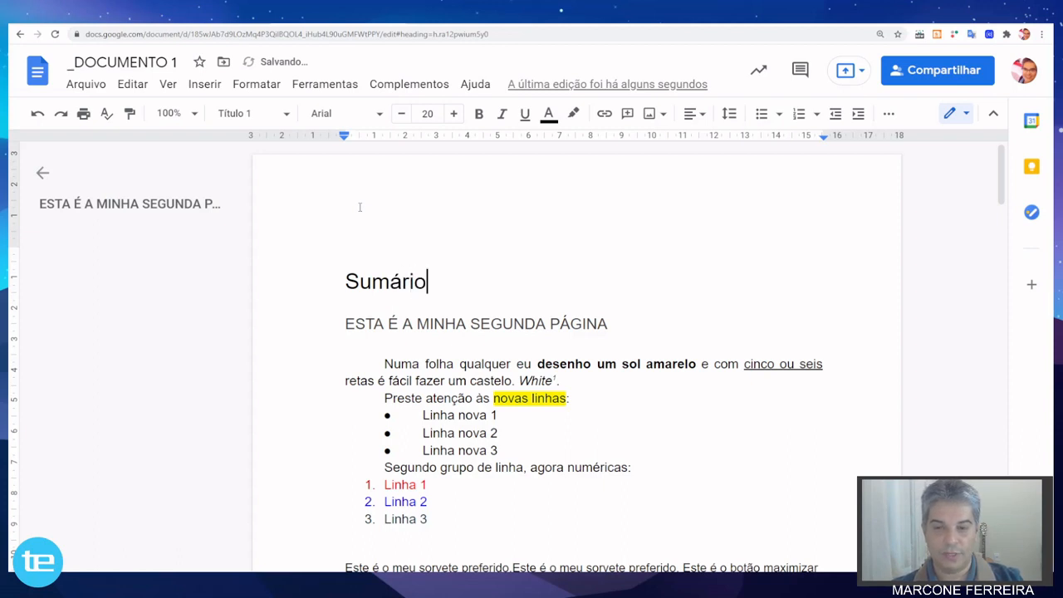
pyautogui.press('Return')
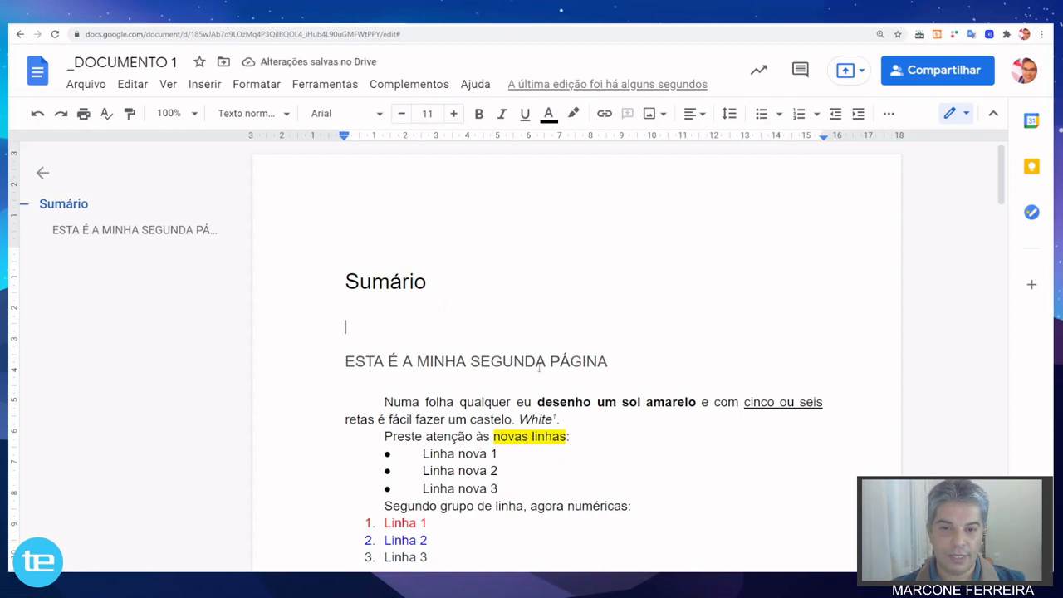
pyautogui.write('Est')
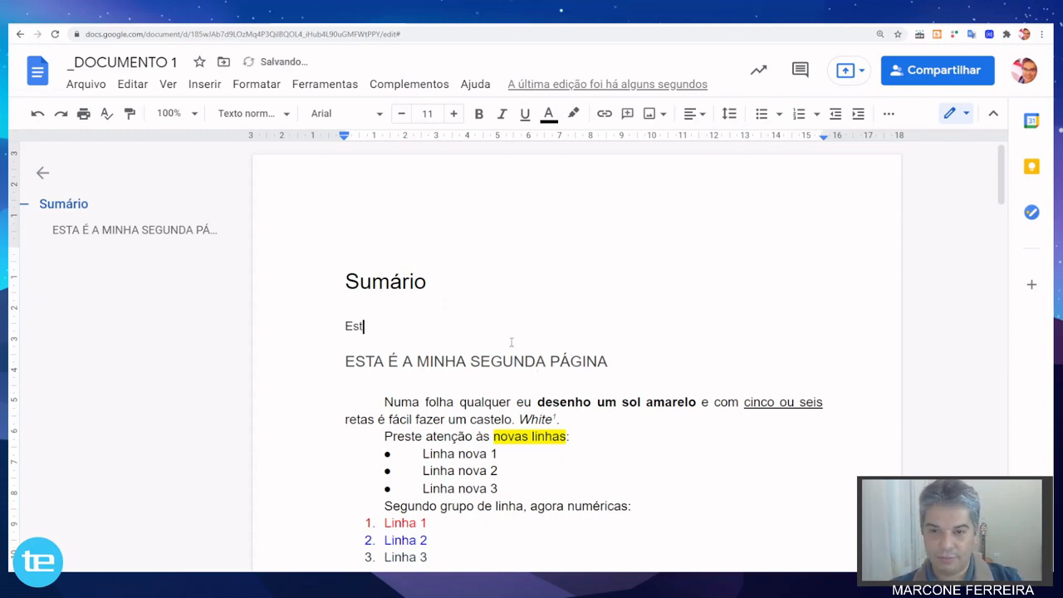
pyautogui.write('a é a minha se')
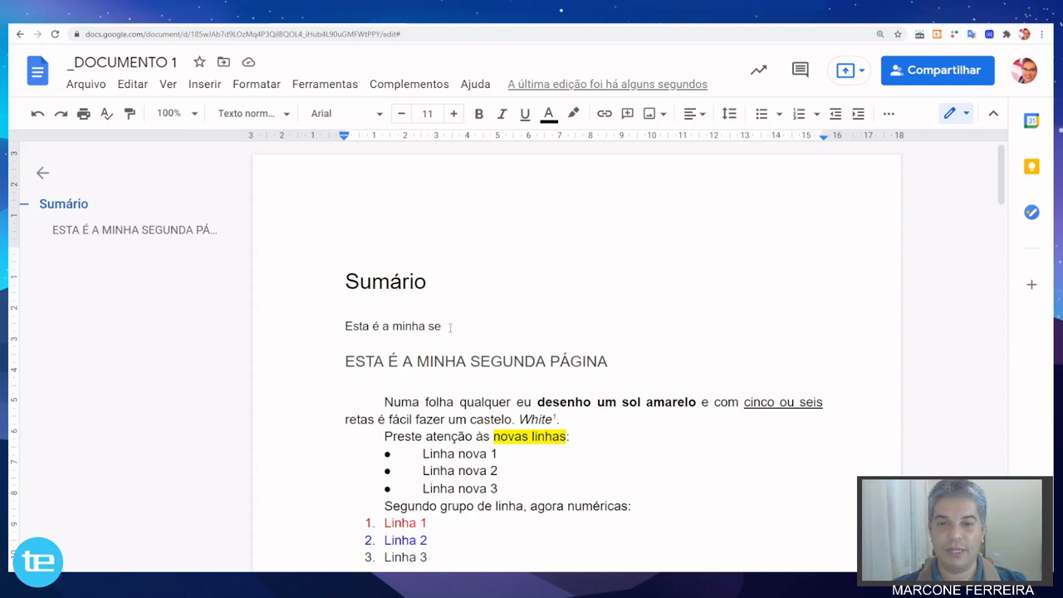
pyautogui.moveTo(445, 327); pyautogui.dragTo(339, 280)
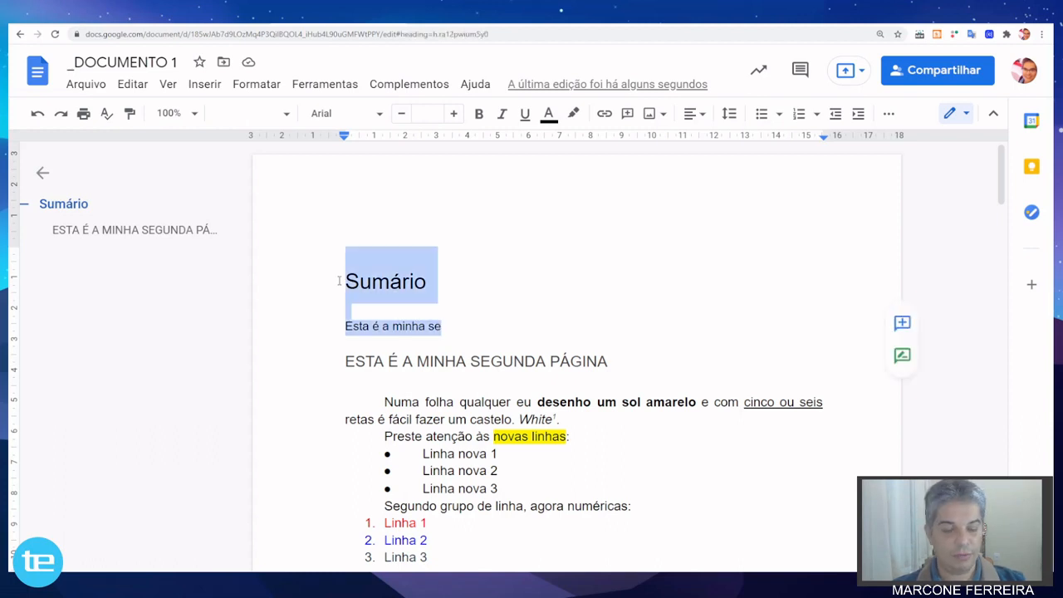
pyautogui.press('Delete')
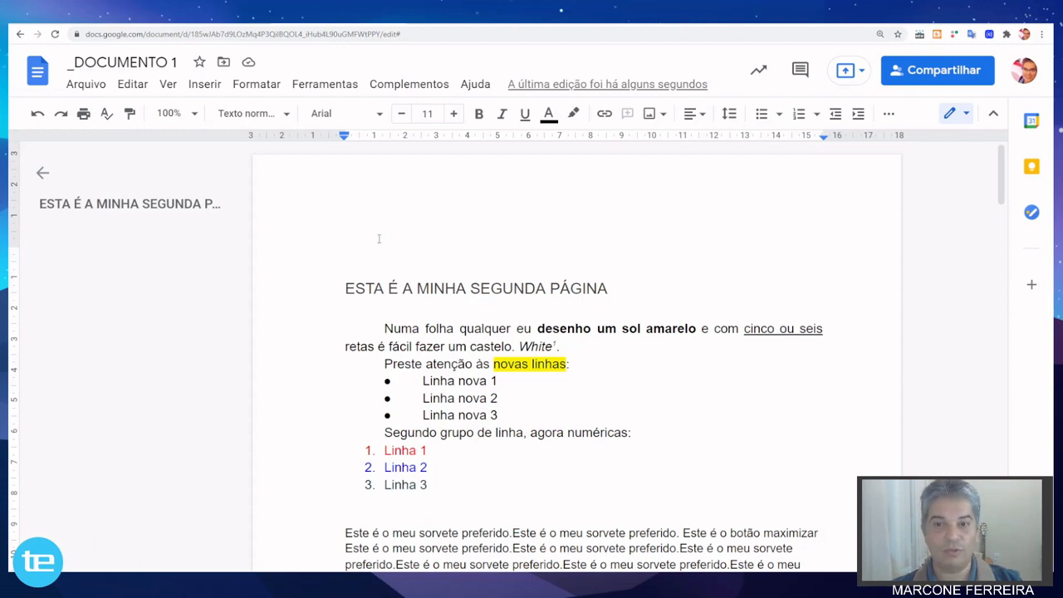
# Add the line "Título 1" above the heading "ESTA É A MINHA SEGUNDA PÁGINA" on the second page.
pyautogui.scroll(10, 379, 239)
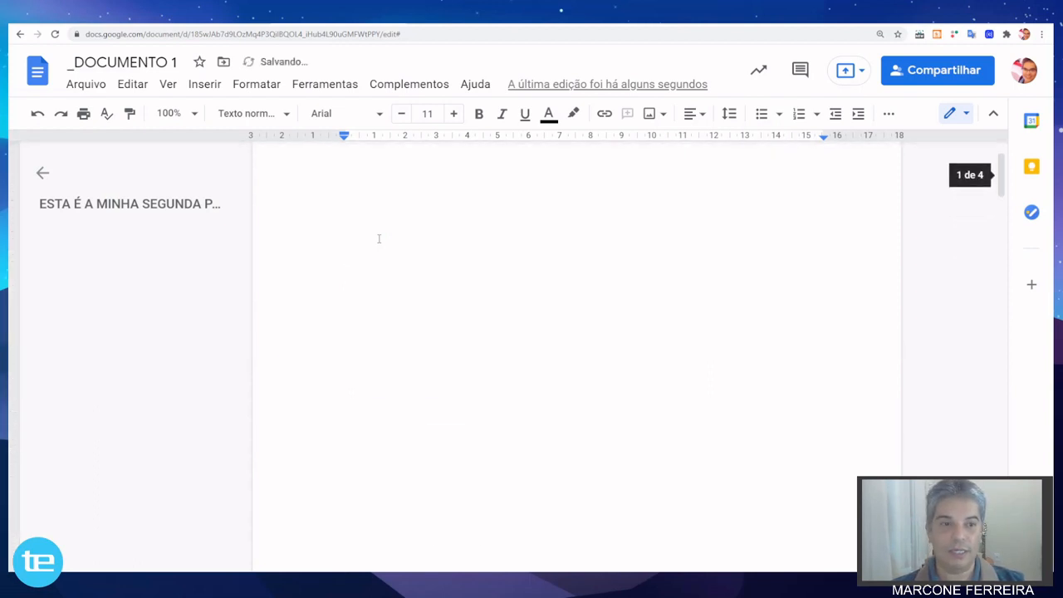
pyautogui.click(329, 208)
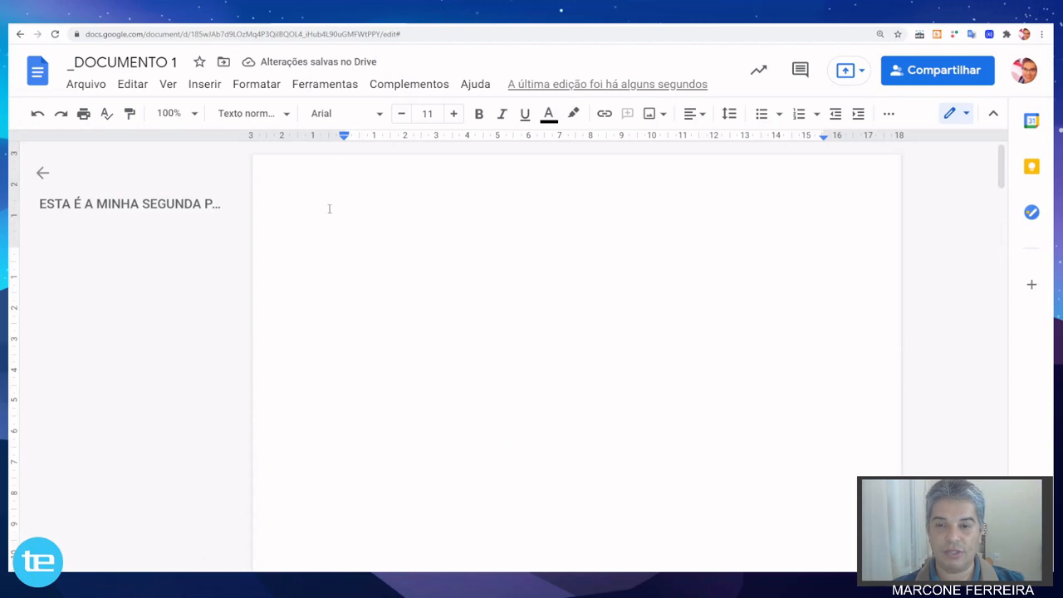
pyautogui.scroll(-10, 329, 212)
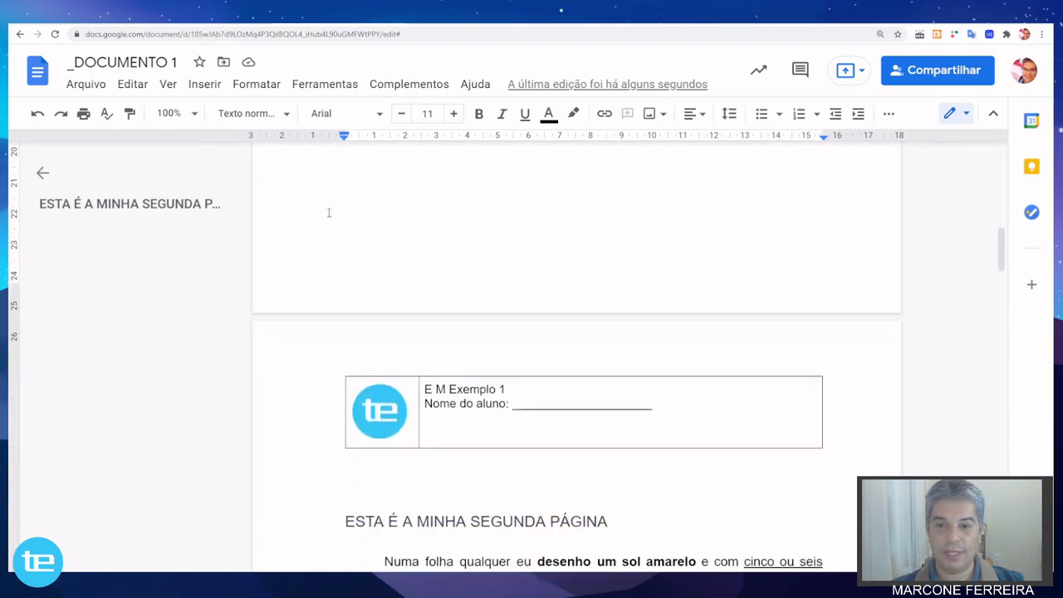
pyautogui.click(344, 319)
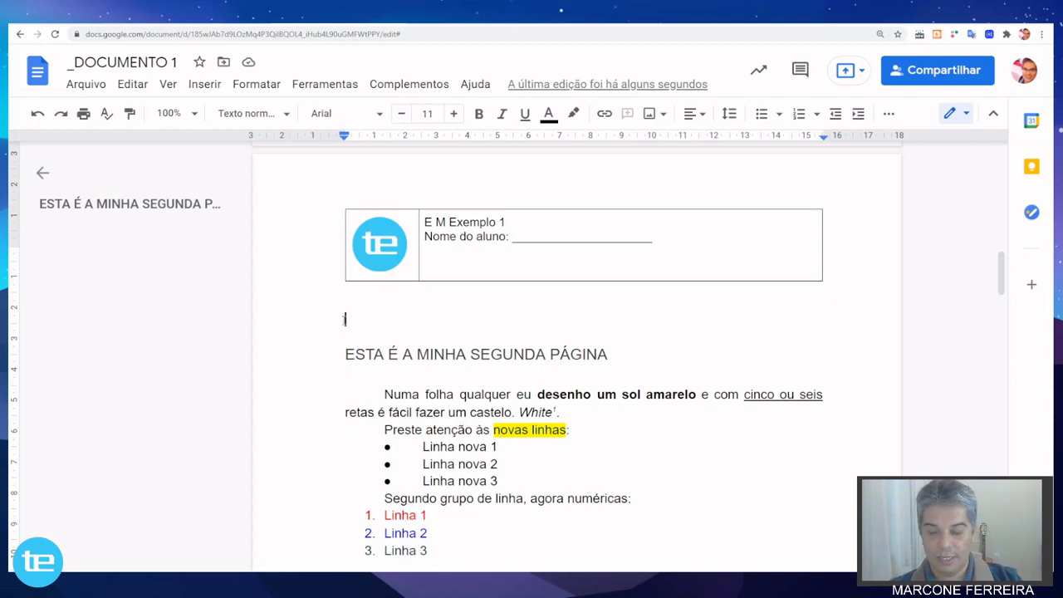
pyautogui.write('T')
pyautogui.press('BackSpace')
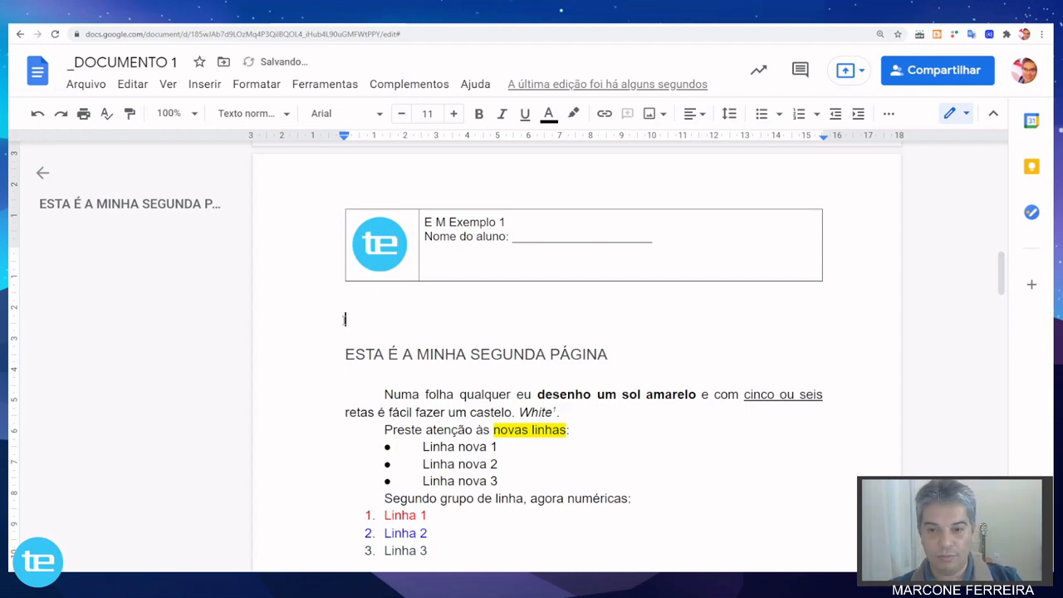
pyautogui.write('T')
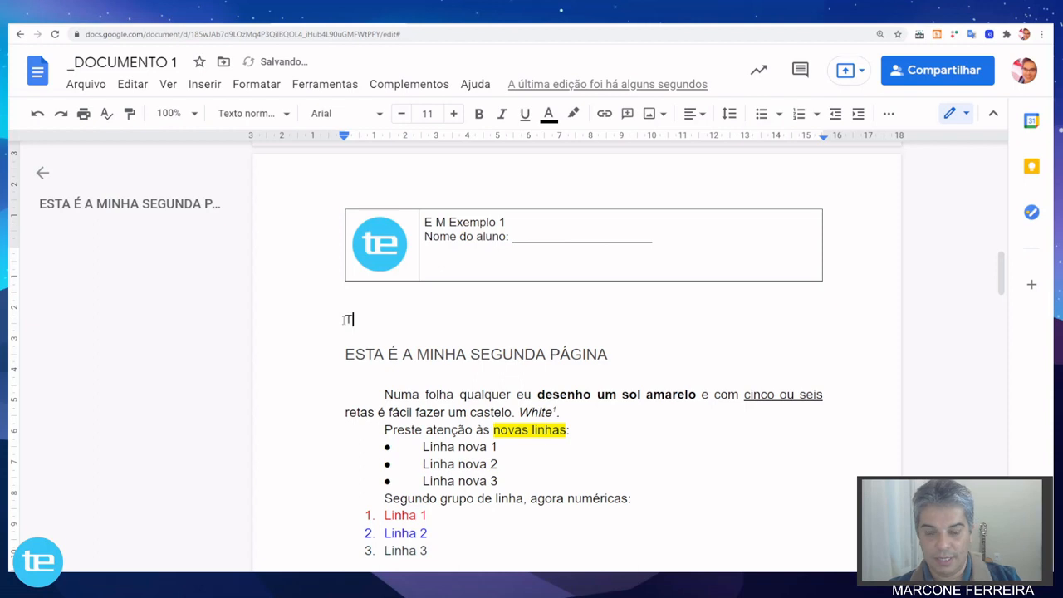
pyautogui.write('ítulo 1')
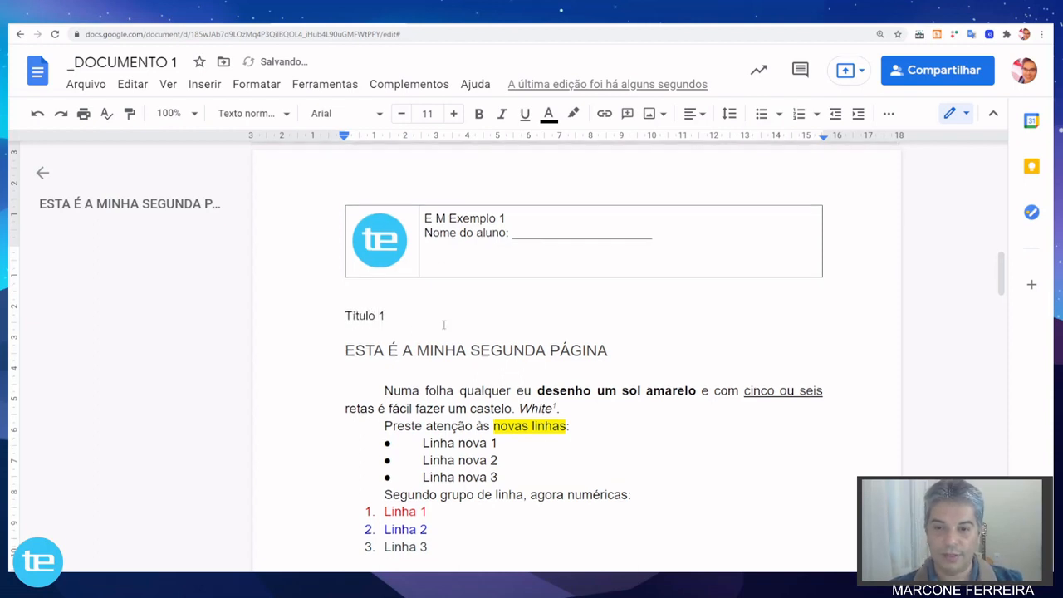
# Add the line "Subtitítulo 1" directly above the "Este é o meu sorvete preferido" paragraph.
pyautogui.scroll(-3, 441, 325)
pyautogui.click(345, 310)
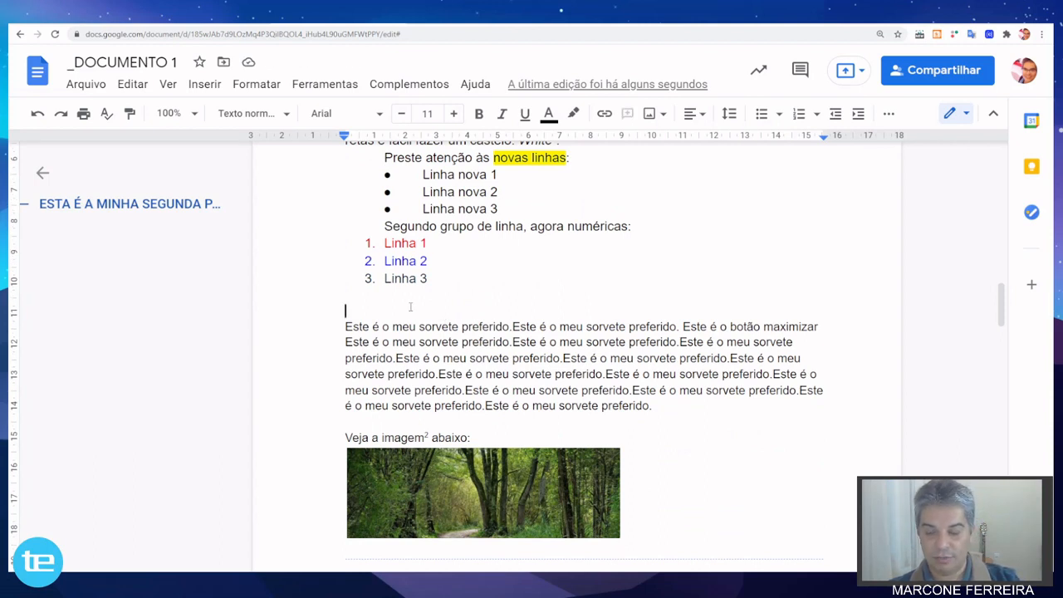
pyautogui.write('Subtit')
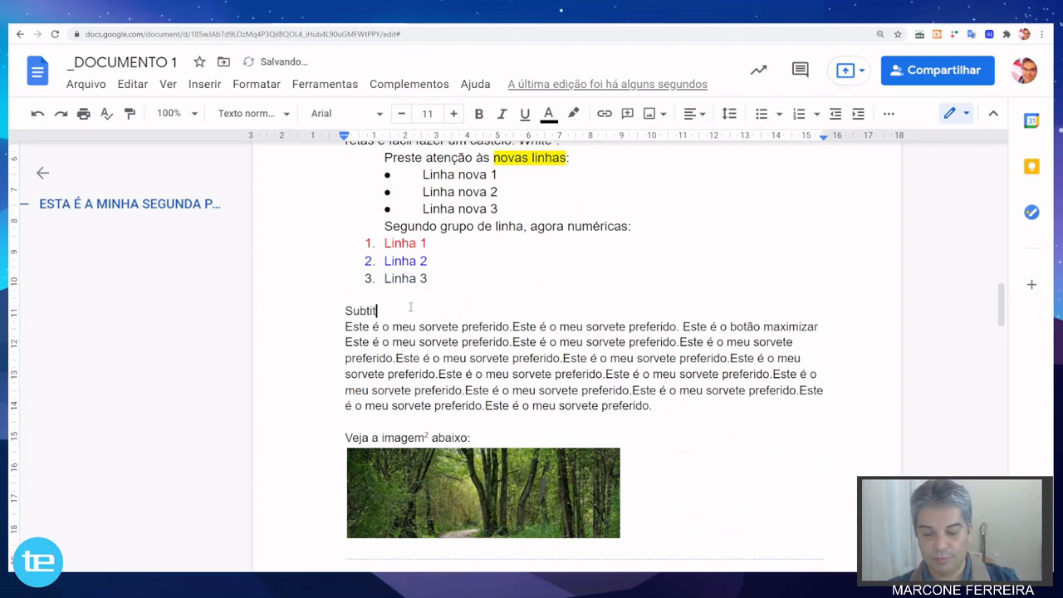
pyautogui.write('ulo ')
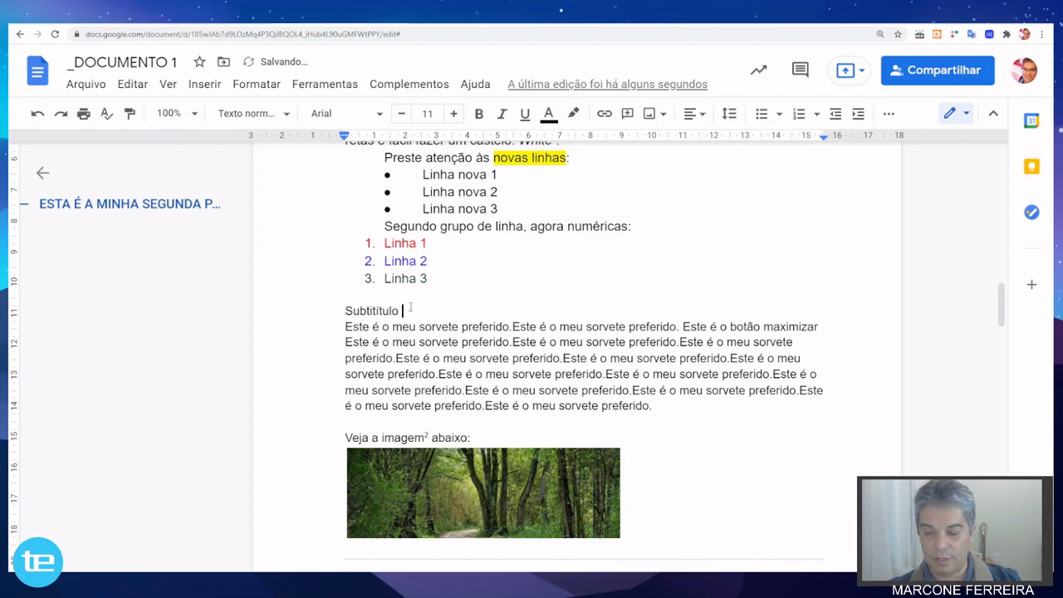
pyautogui.write('1')
pyautogui.press('Home')
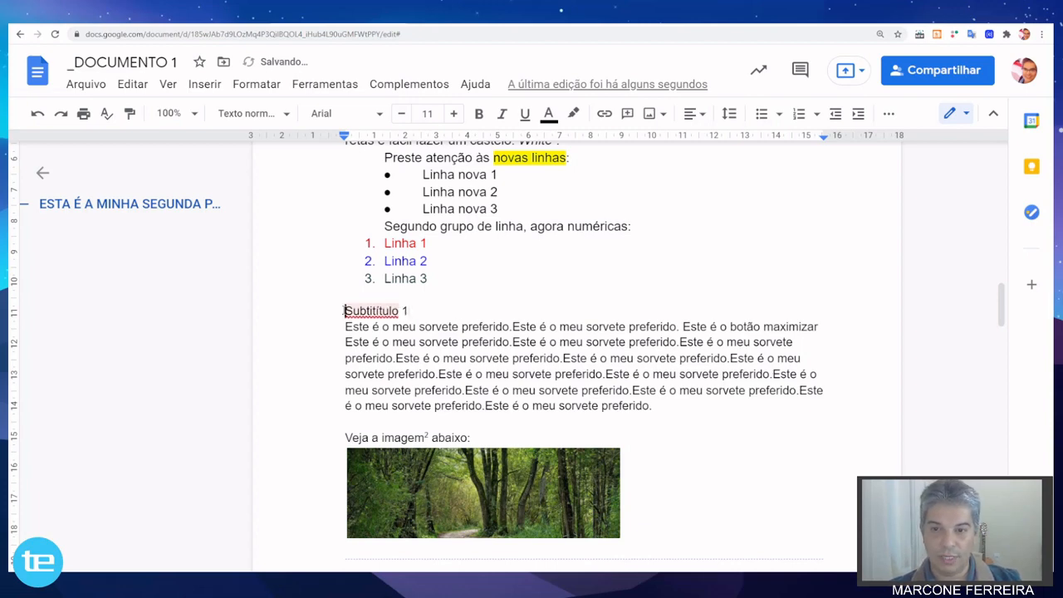
# Prefix the "Título 1" line with the number 1.
pyautogui.scroll(6, 339, 350)
pyautogui.scroll(-3, 340, 349)
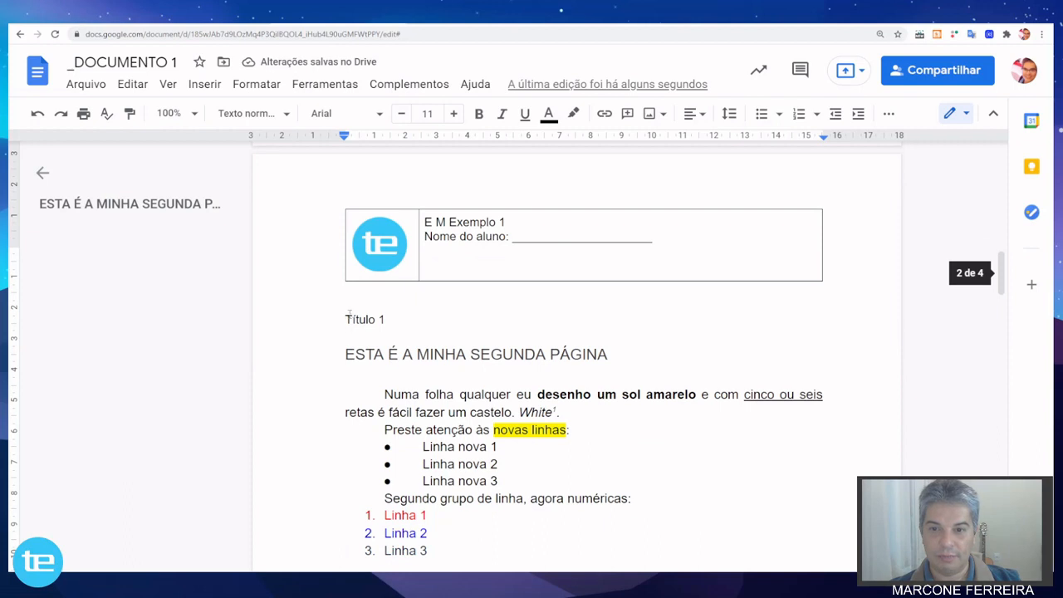
pyautogui.click(347, 319)
pyautogui.write('1')
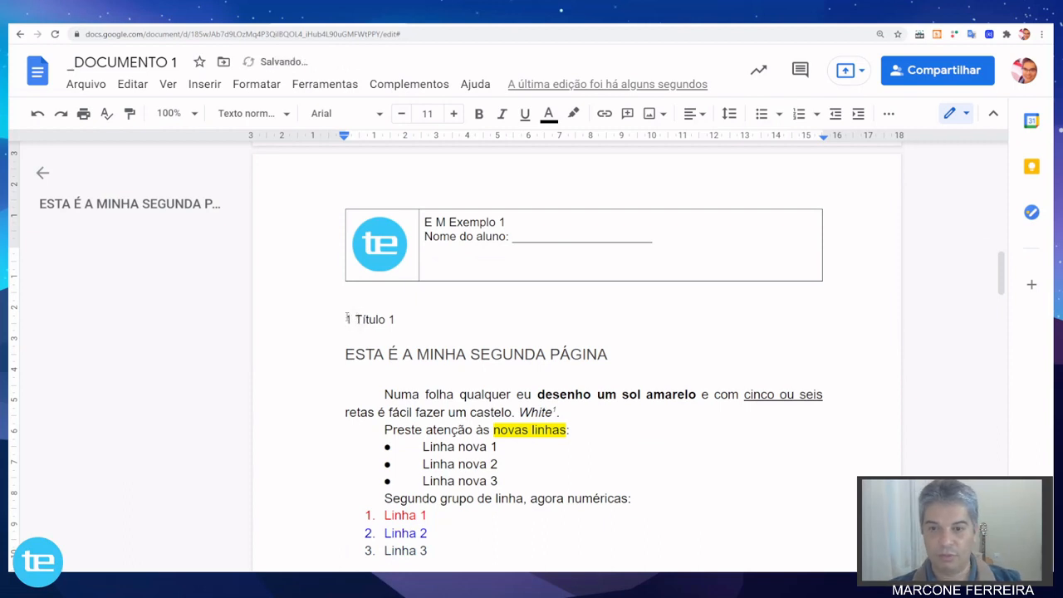
# Prefix the "Subtitítulo 1" line with the number 1.1.
pyautogui.scroll(-2, 609, 312)
pyautogui.scroll(2, 607, 310)
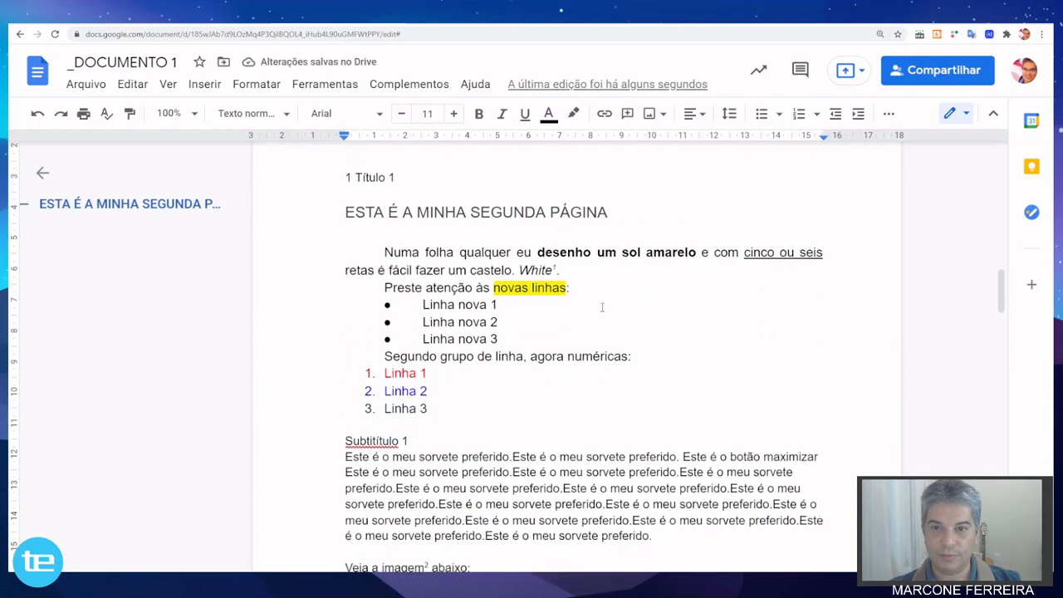
pyautogui.scroll(-2, 323, 456)
pyautogui.click(345, 419)
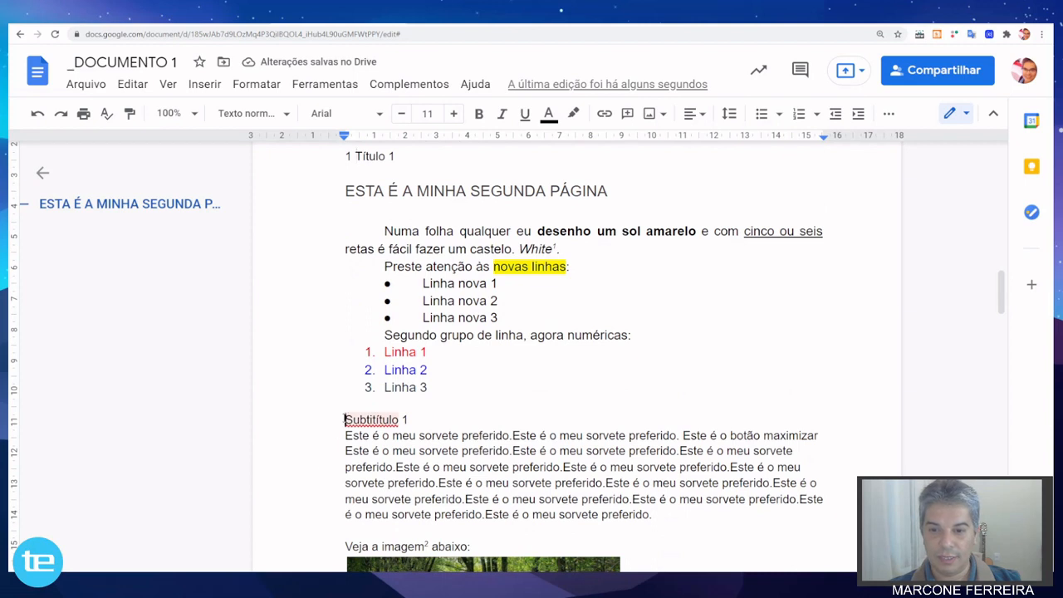
pyautogui.write('1.1')
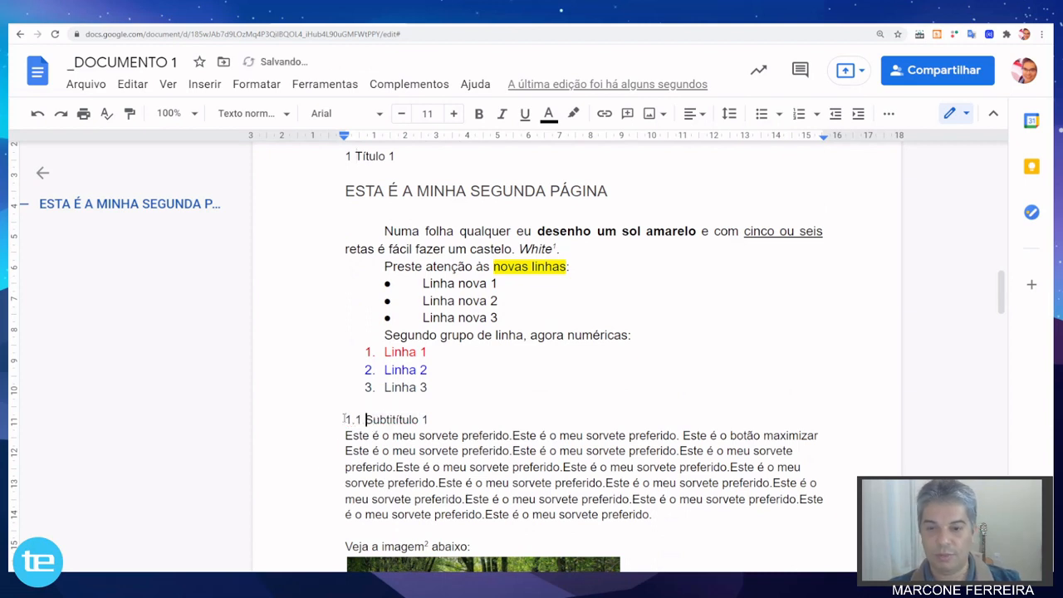
# Add the line "1.1.1 Tabela" above the Nome and Sobrenome table on the third page.
pyautogui.scroll(-3, 455, 378)
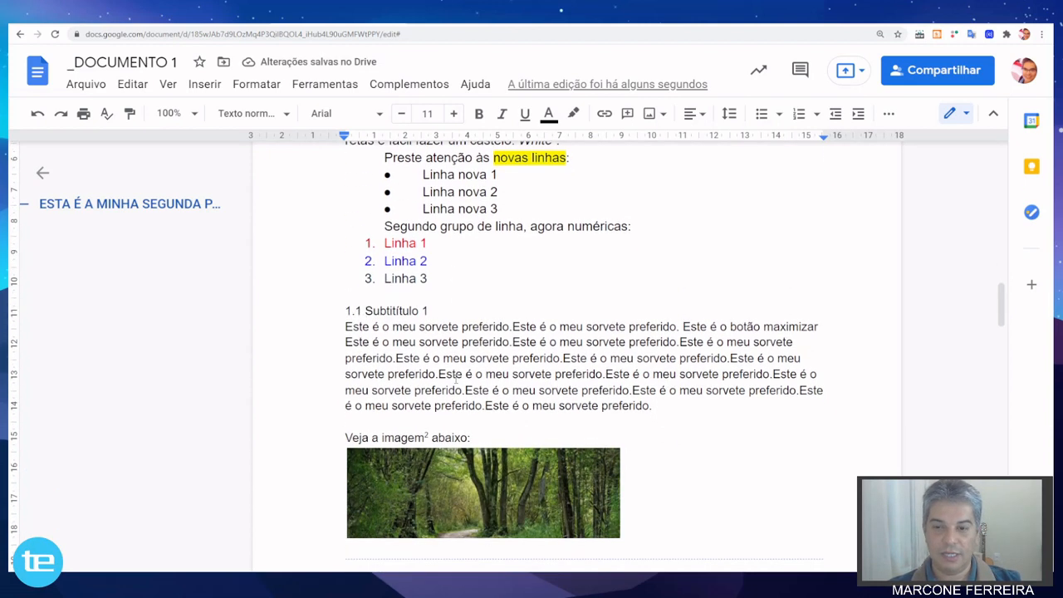
pyautogui.scroll(-4, 455, 378)
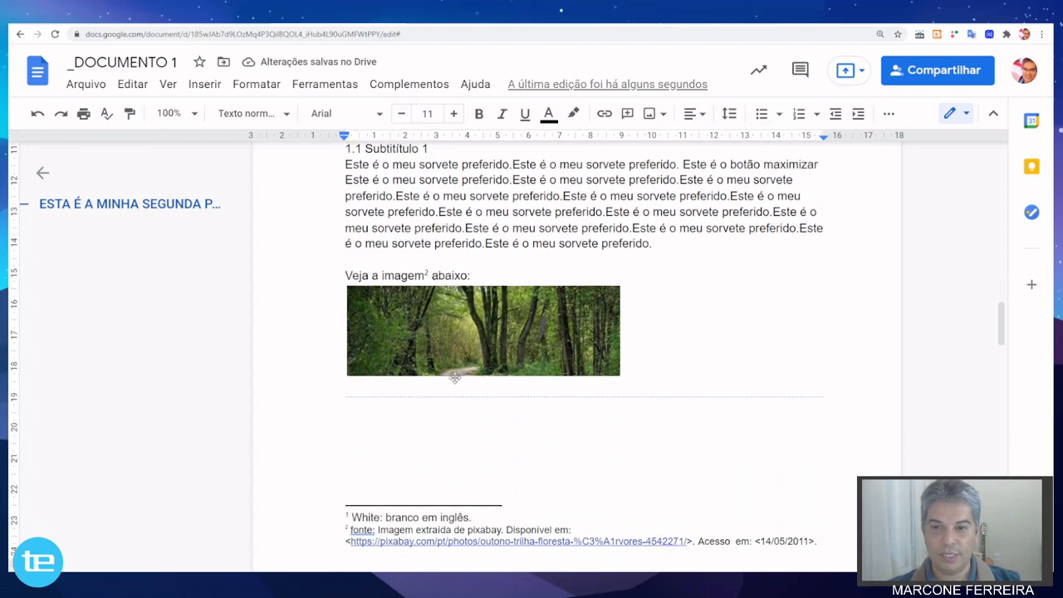
pyautogui.scroll(3, 396, 359)
pyautogui.scroll(-10, 395, 359)
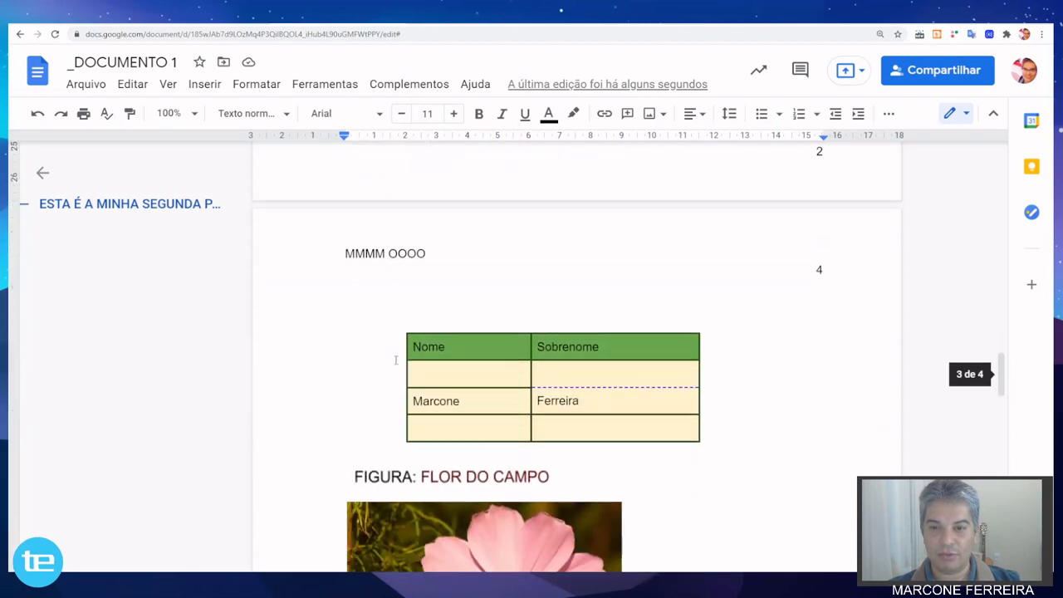
pyautogui.click(373, 307)
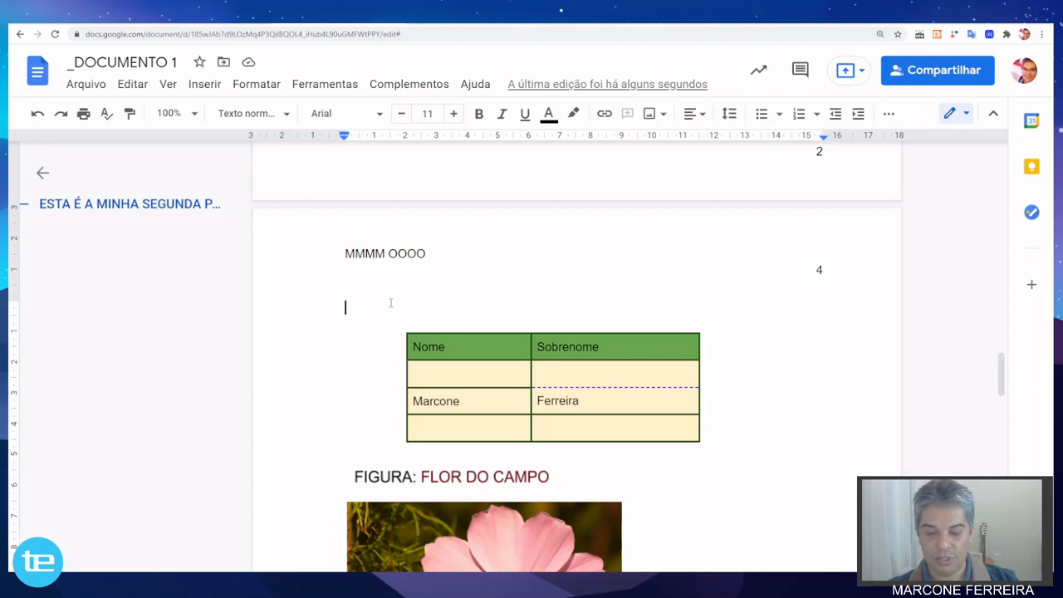
pyautogui.write('1.')
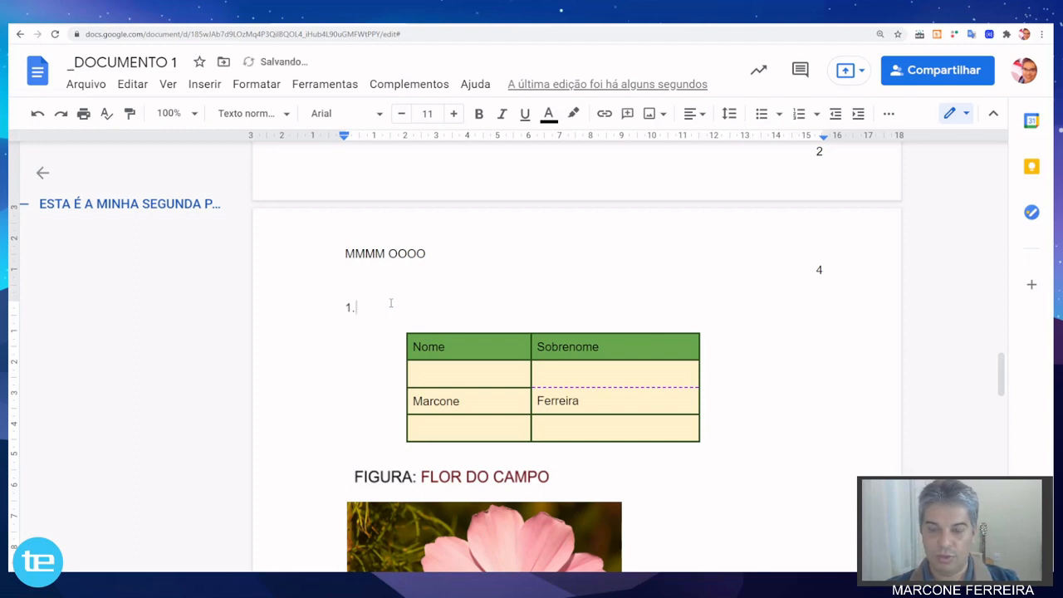
pyautogui.write('2.')
pyautogui.press('BackSpace')
pyautogui.press('BackSpace')
pyautogui.write('1.1 ')
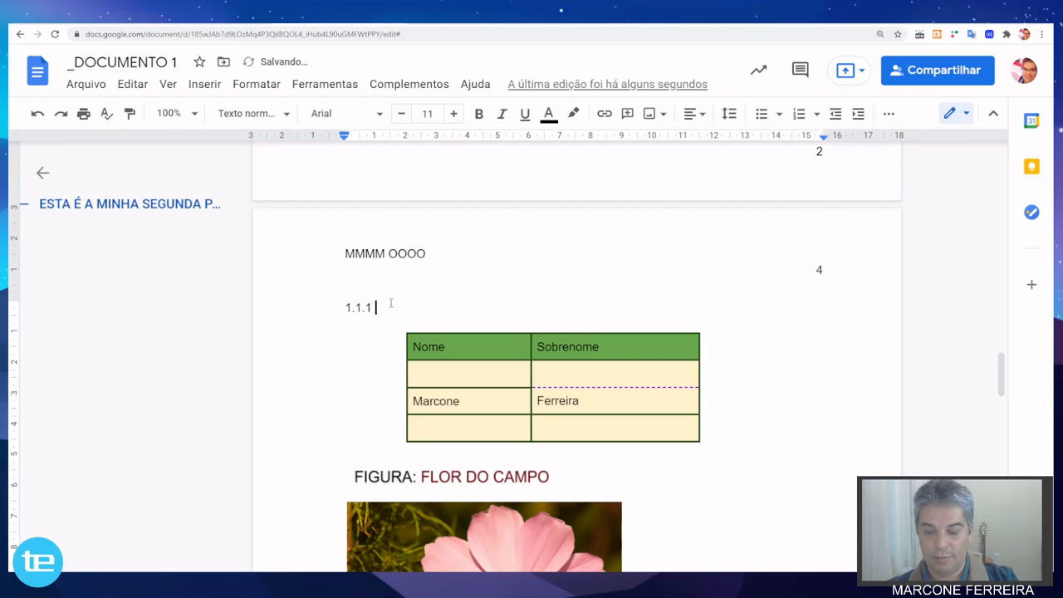
pyautogui.write('Tabela')
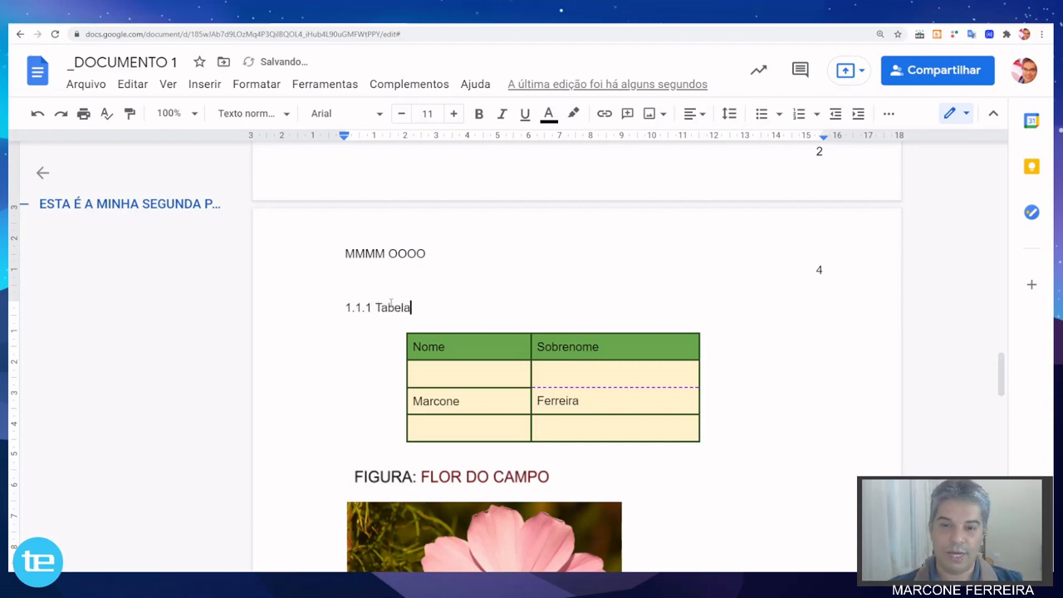
# Add the line "2 Título" followed by a blank line above the "PROVA DA PROFESSORA A" link on page 5.
pyautogui.scroll(-3, 390, 303)
pyautogui.scroll(3, 390, 303)
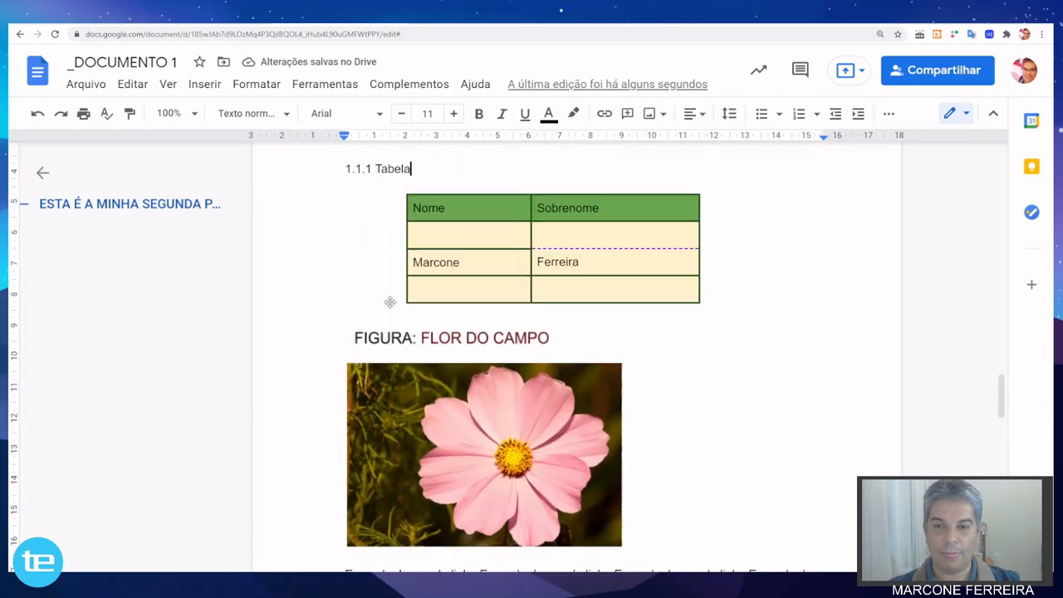
pyautogui.scroll(-10, 390, 304)
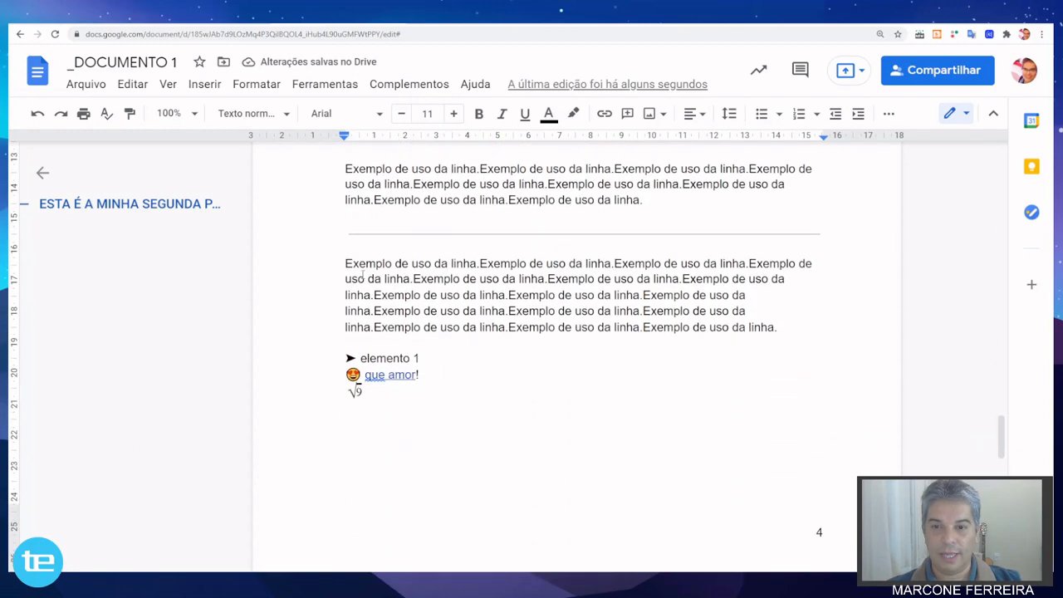
pyautogui.scroll(-4, 359, 274)
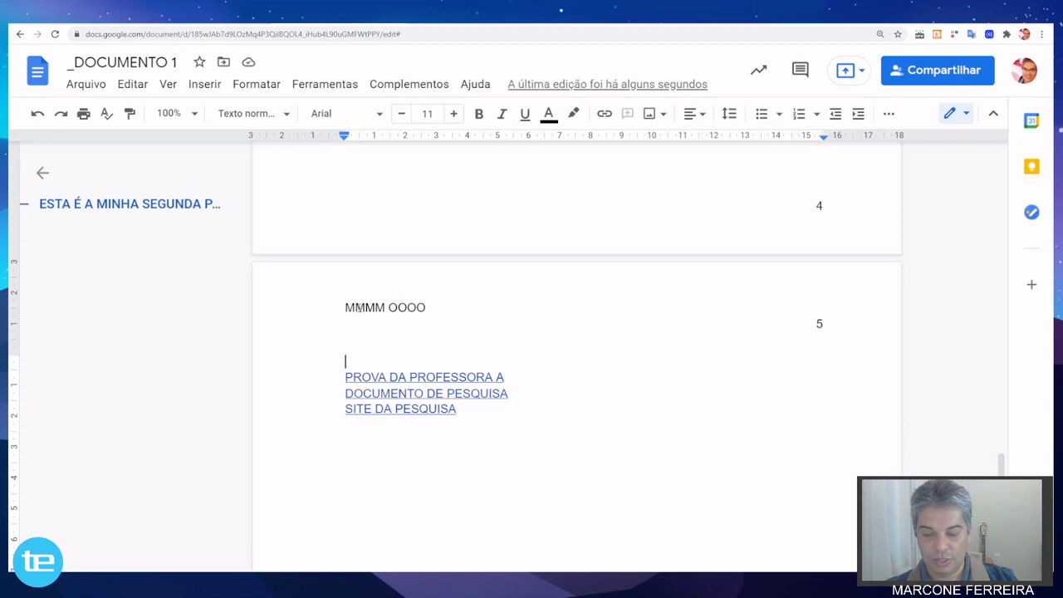
pyautogui.write('2 T')
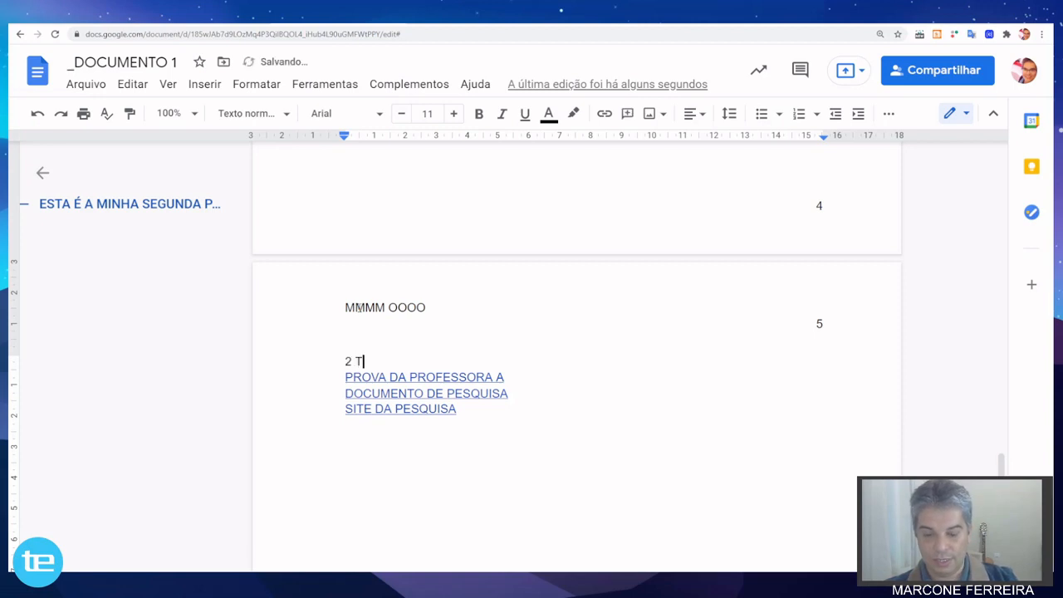
pyautogui.write('ítulo')
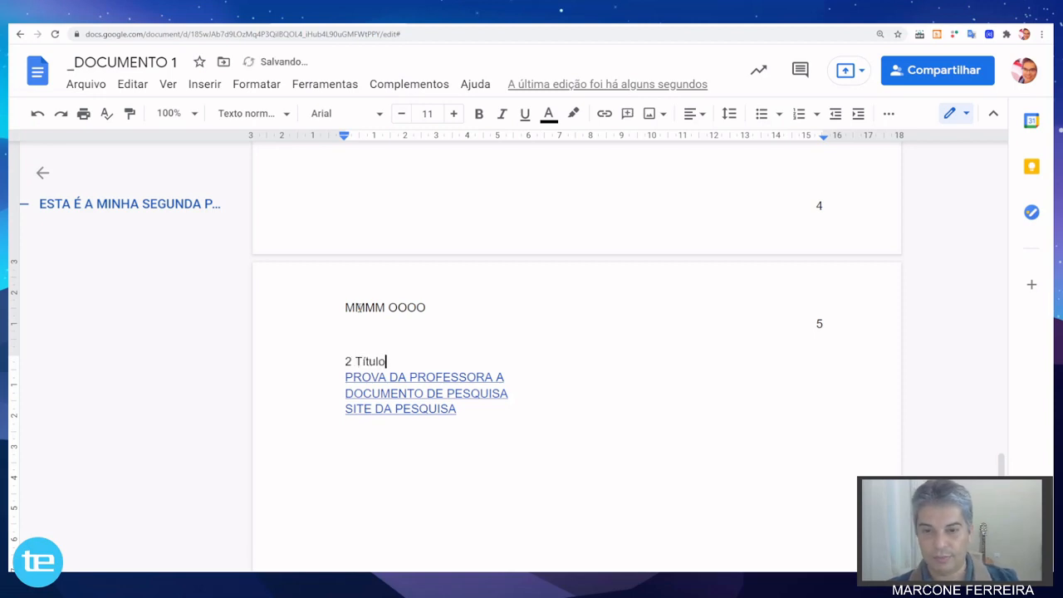
pyautogui.press('Return')
pyautogui.hotkey('ctrl', 'Return')
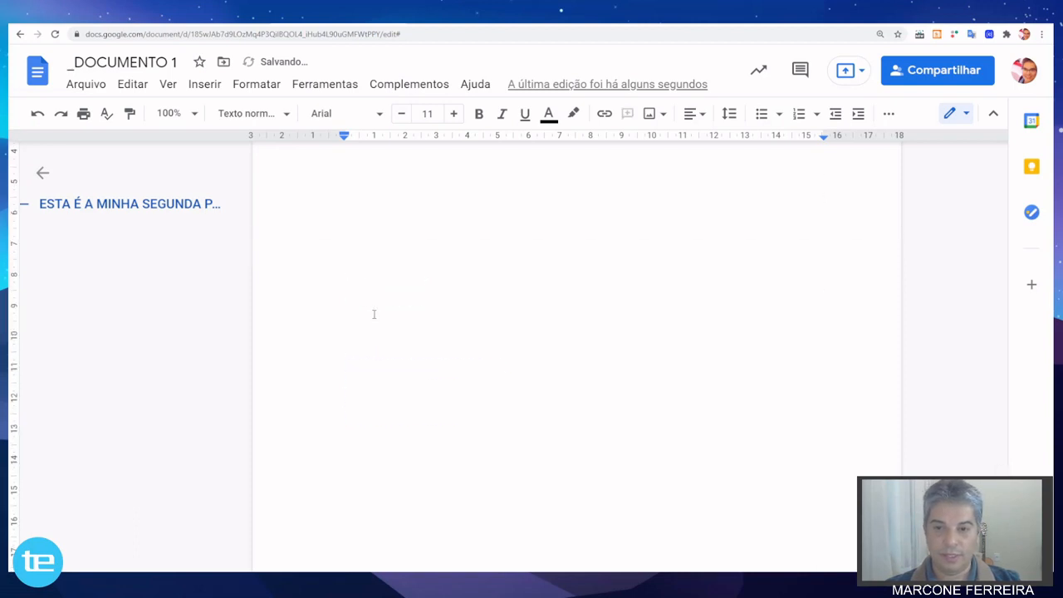
# Insert a page break on the empty line below the "SITE DA PESQUISA" link.
pyautogui.scroll(7, 374, 315)
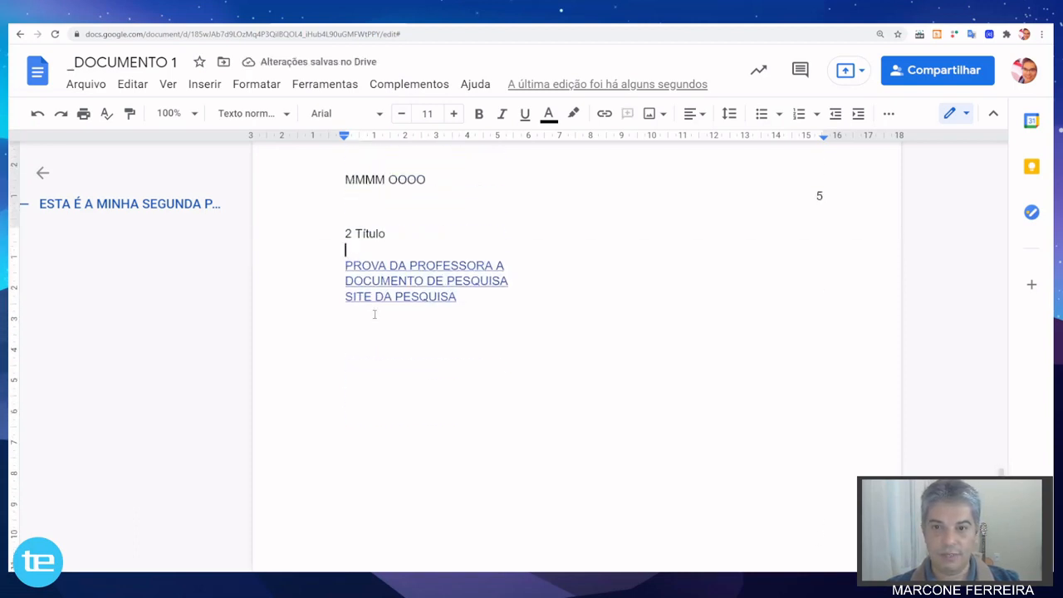
pyautogui.click(346, 444)
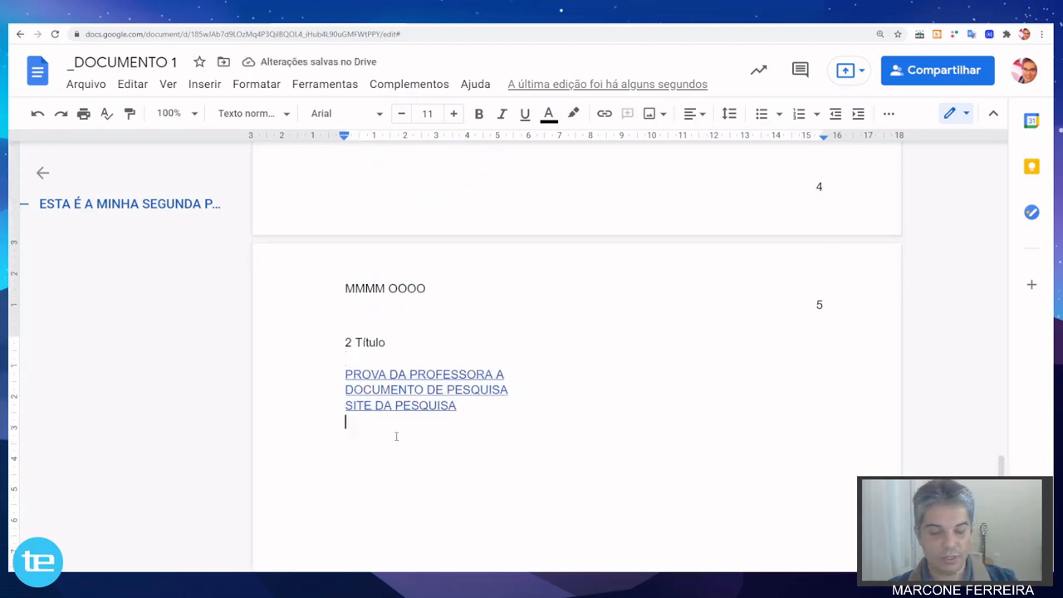
pyautogui.hotkey('ctrl', 'Return')
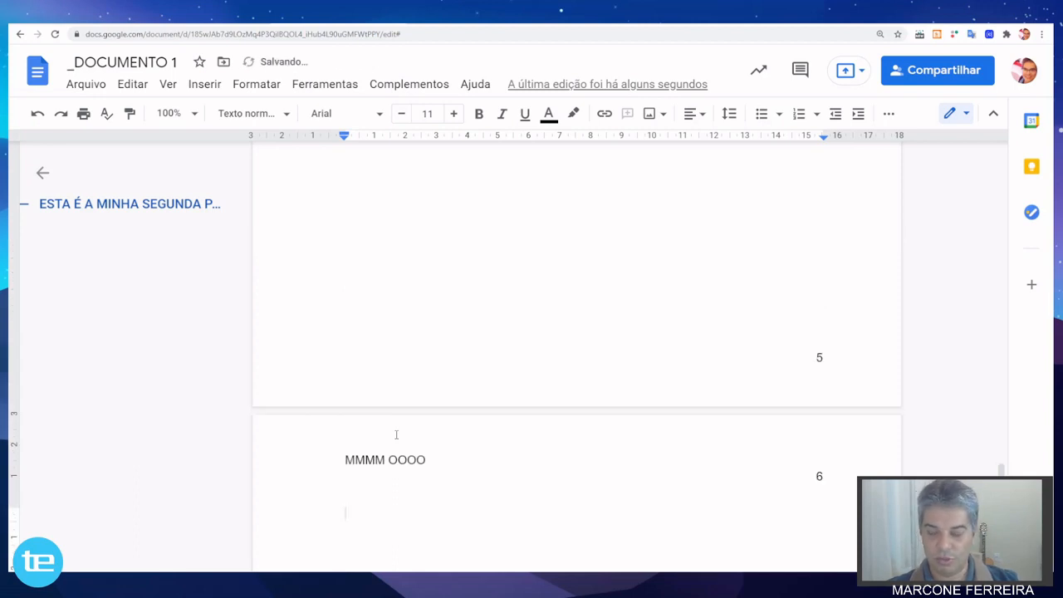
# Add the line "3 Título 3" at the start of the new page 6.
pyautogui.scroll(-2, 397, 435)
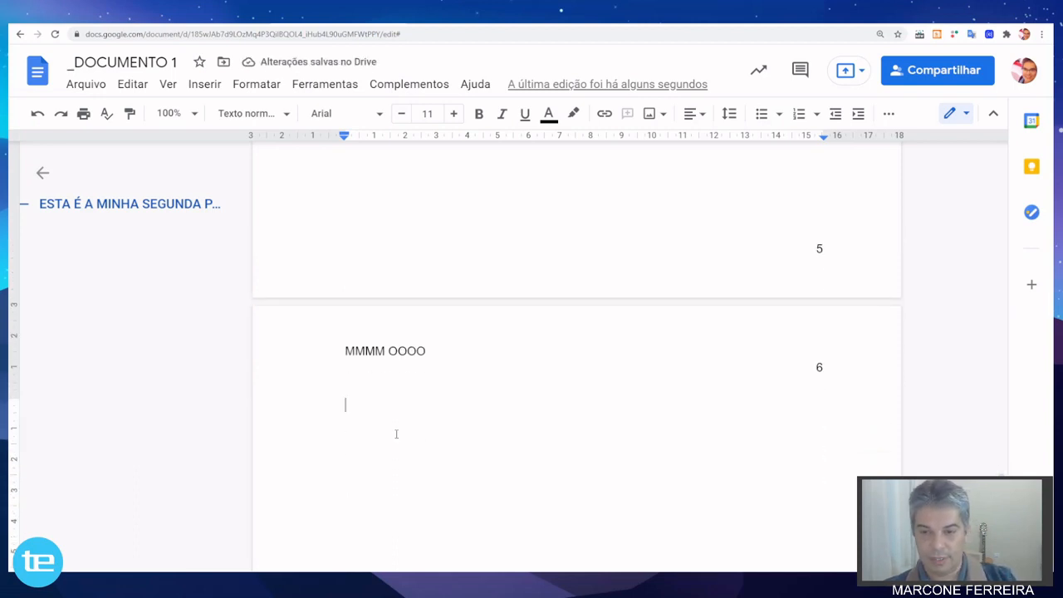
pyautogui.write('3 T')
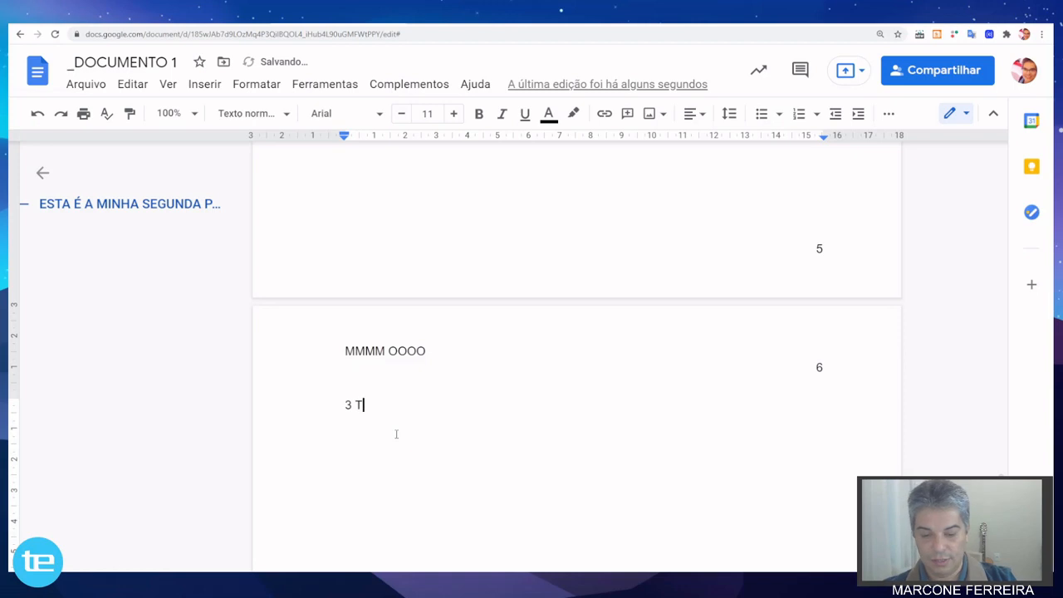
pyautogui.write('ítulo 3')
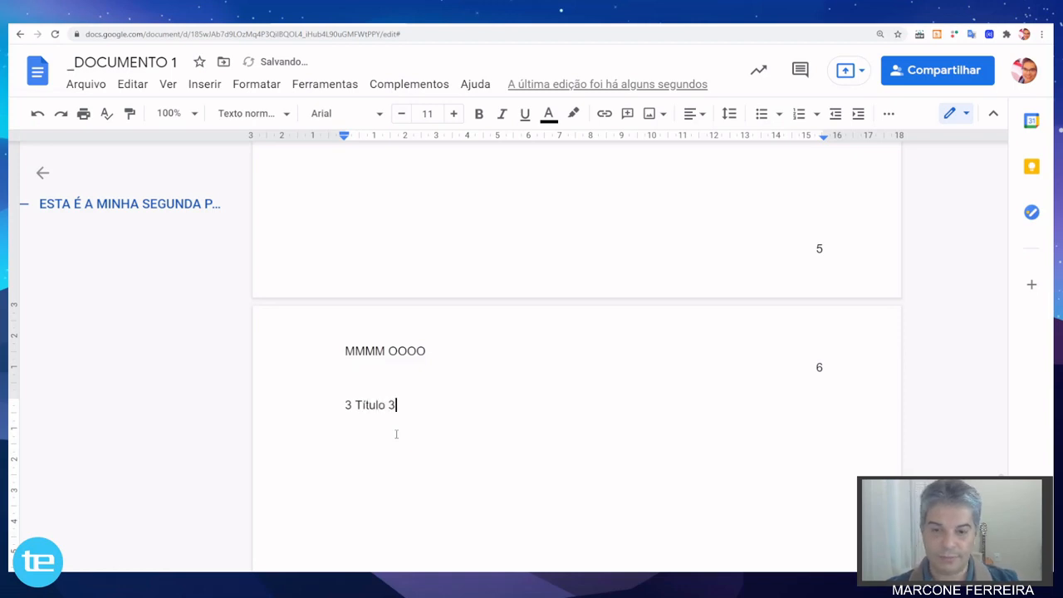
# Add the line "3.1 Subtítulo 3" below "3 Título 3", leaving one blank line between them.
pyautogui.press('Return')
pyautogui.press('Return')
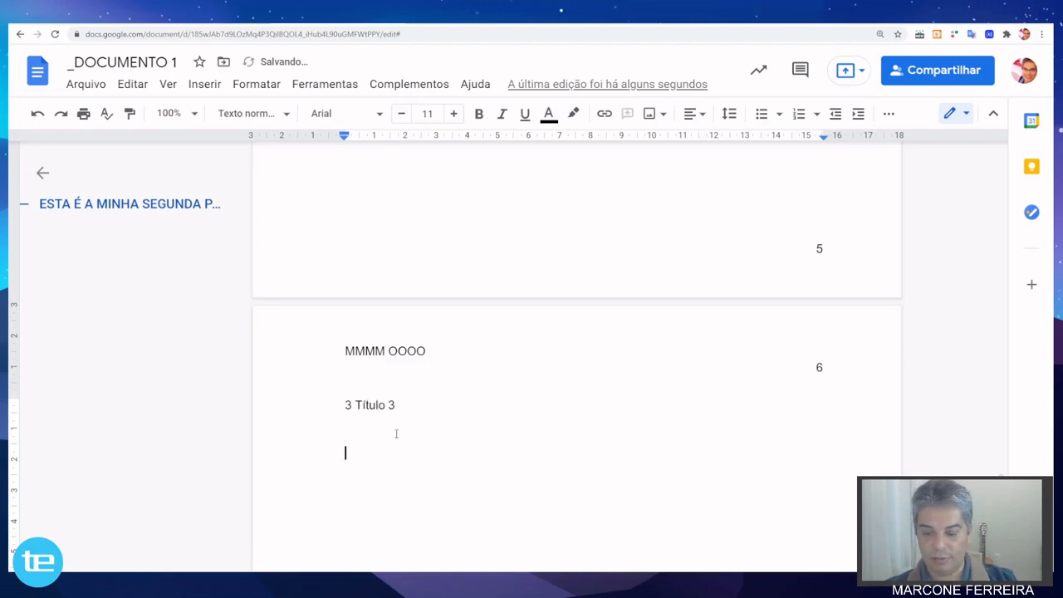
pyautogui.write('Subt')
pyautogui.press('BackSpace')
pyautogui.press('BackSpace')
pyautogui.press('BackSpace')
pyautogui.press('BackSpace')
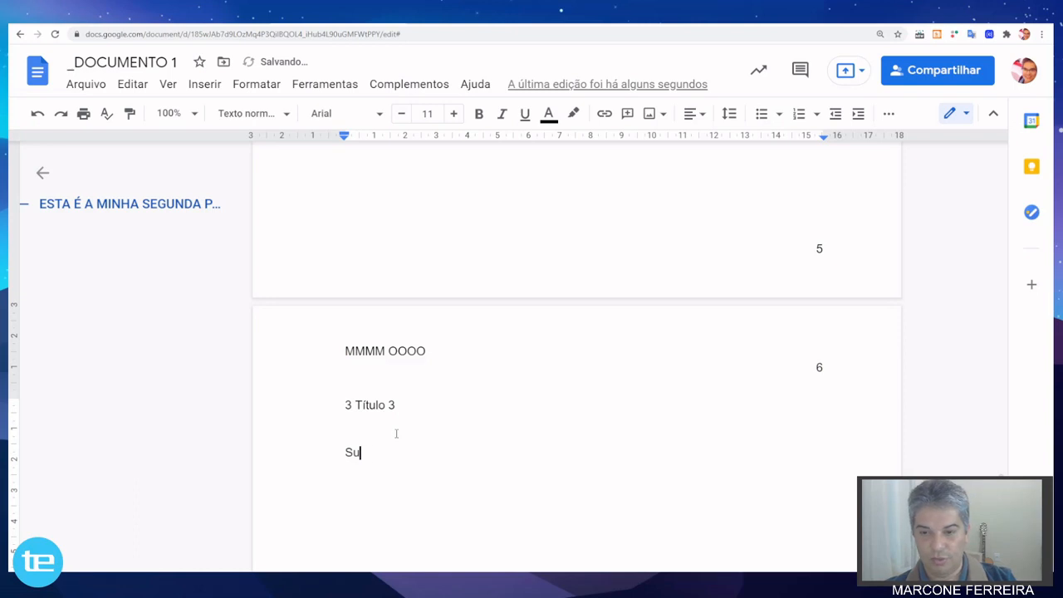
pyautogui.write('3.1 Sub')
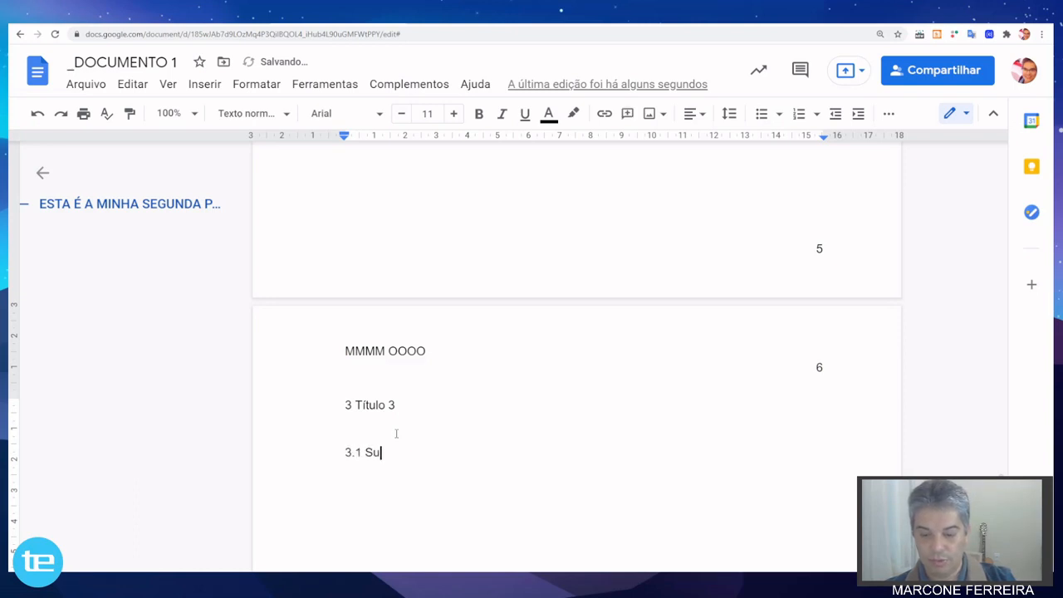
pyautogui.write('título ')
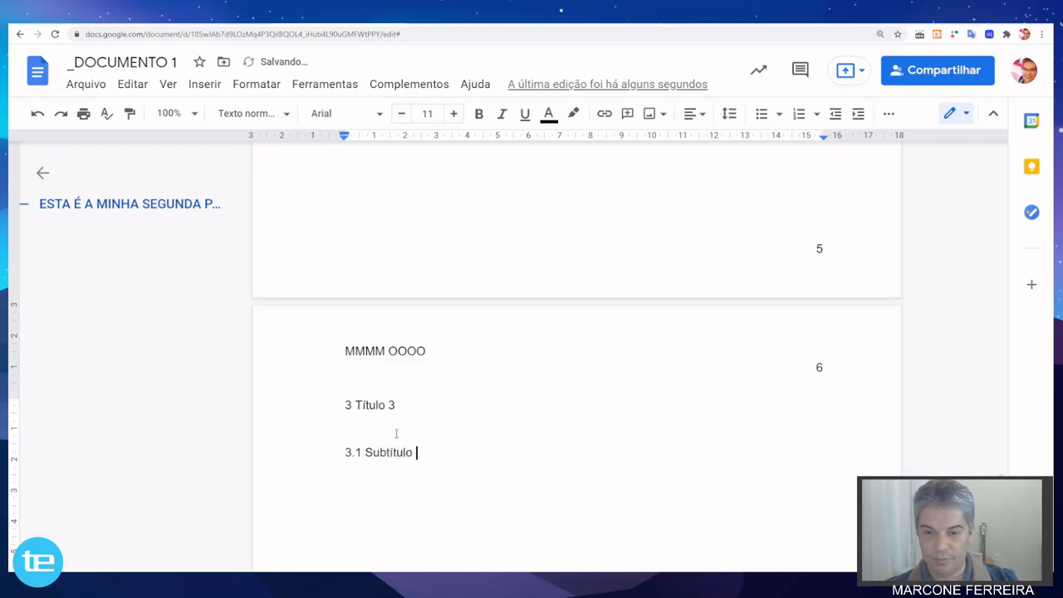
pyautogui.write('3')
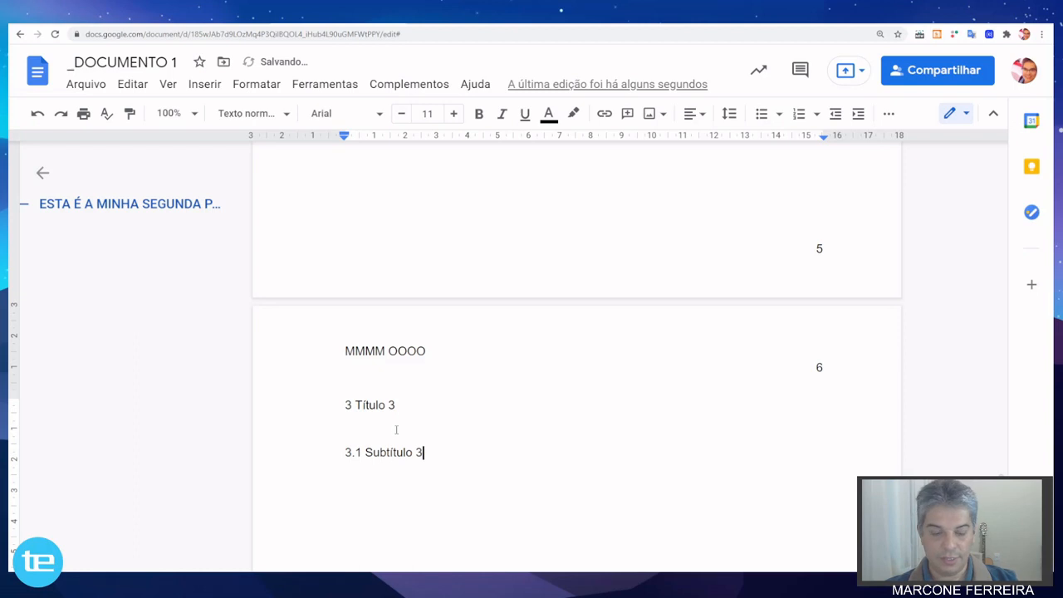
# Add the line "3.1.1 Subtítulo 3.1" below "3.1 Subtítulo 3", leaving one blank line between them.
pyautogui.press('Return')
pyautogui.press('Return')
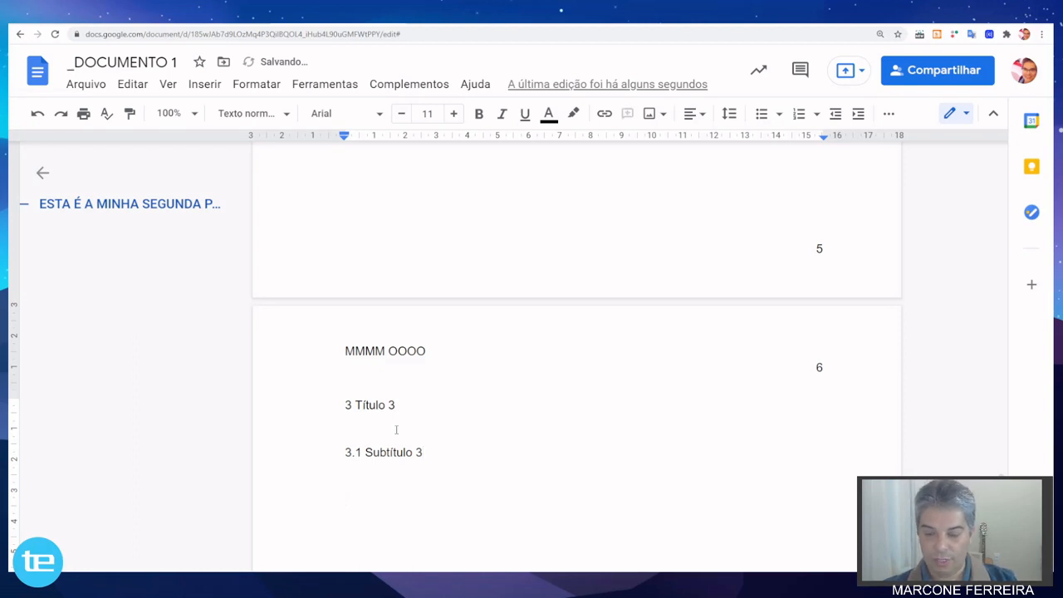
pyautogui.write('3.1.1 ')
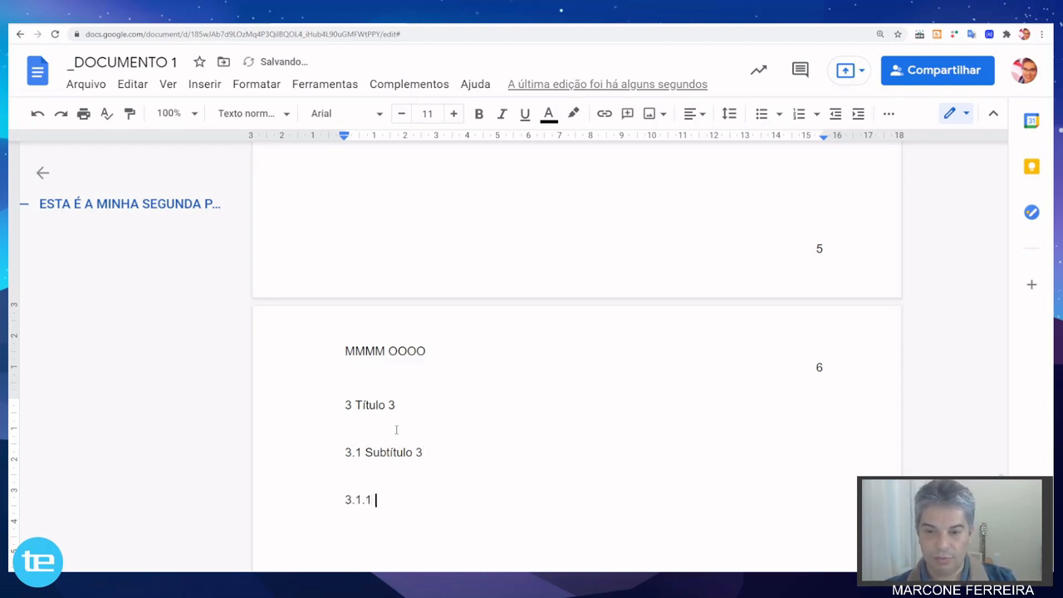
pyautogui.write('Sub')
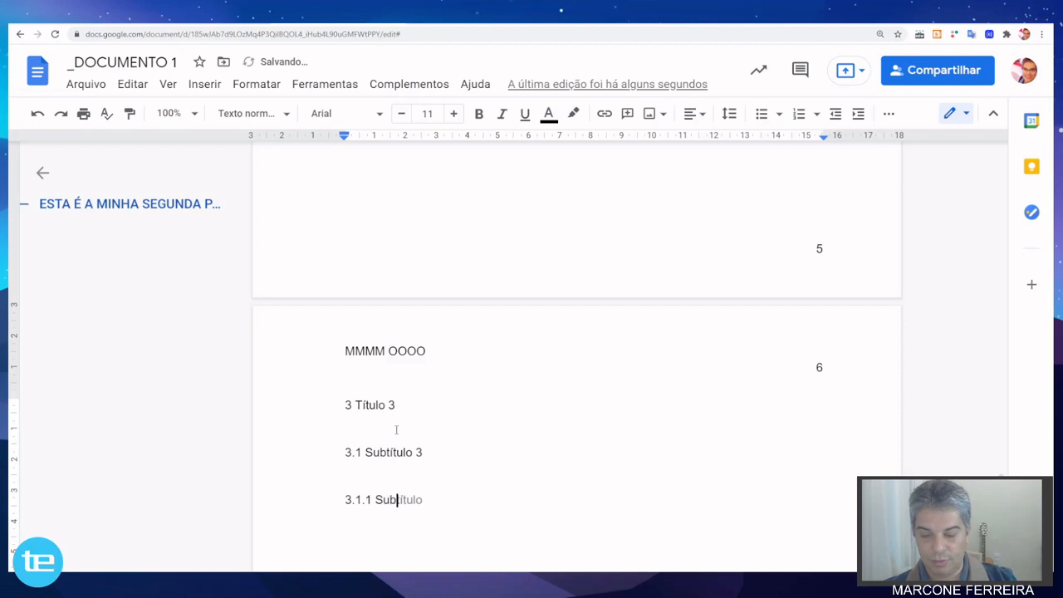
pyautogui.write('títul')
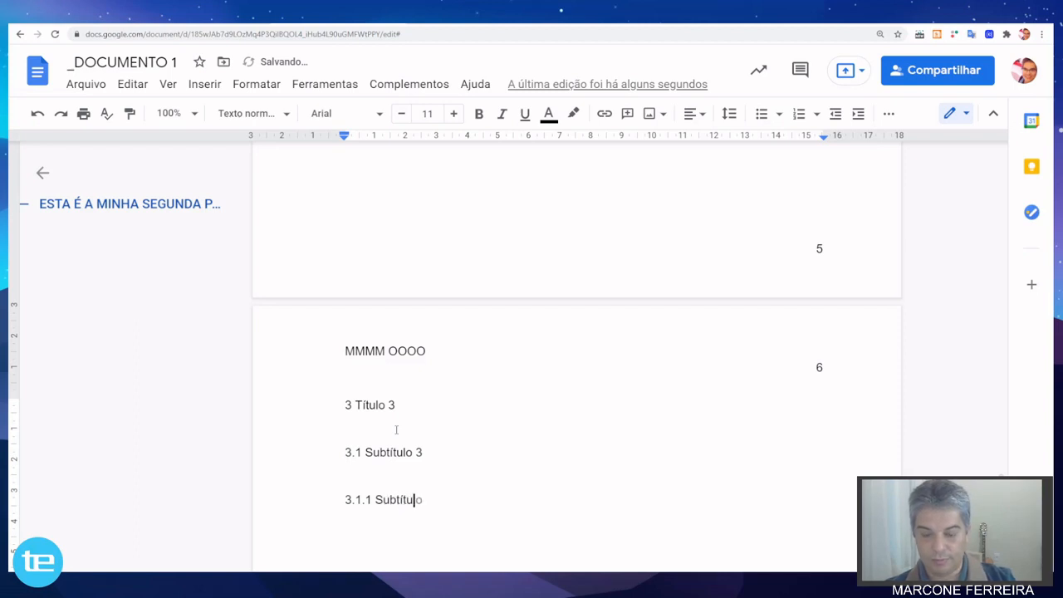
pyautogui.write('o ')
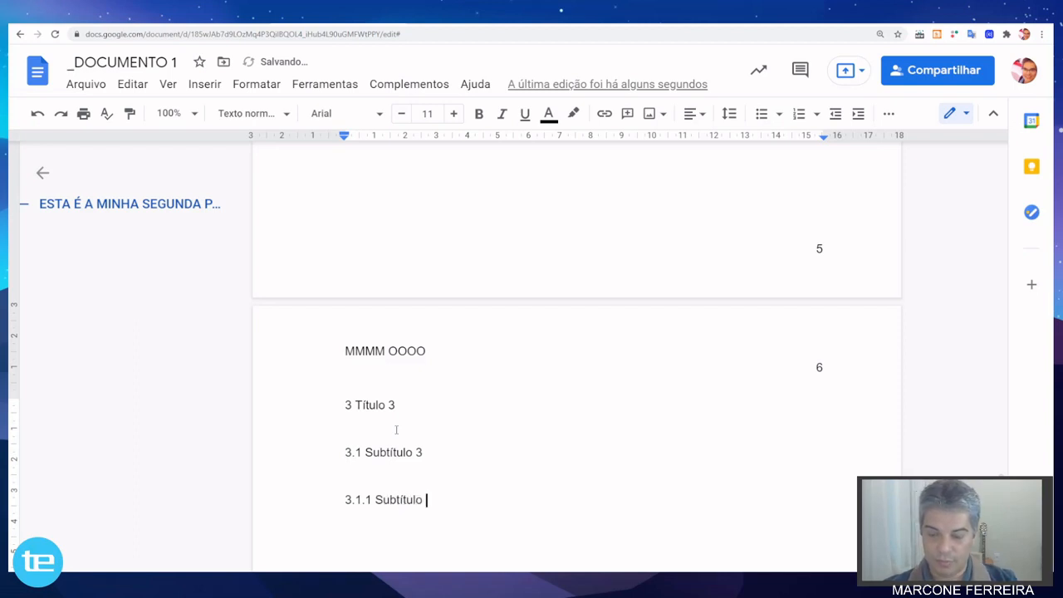
pyautogui.write('3.1')
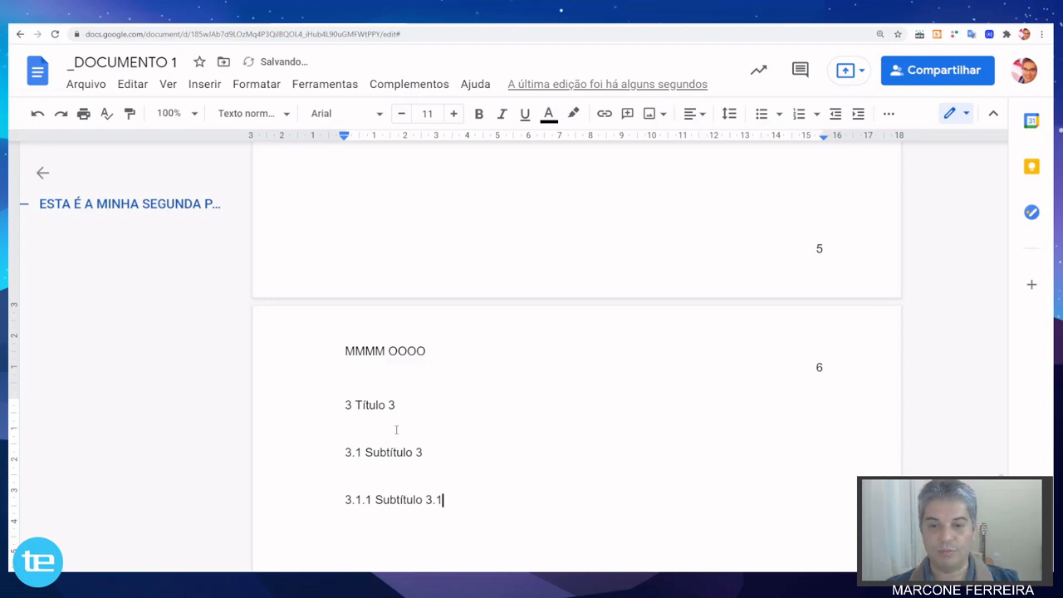
# Apply the "Título 1" paragraph style to the "1 Título 1" line above "ESTA É A MINHA SEGUNDA PÁGINA".
pyautogui.scroll(10, 432, 363)
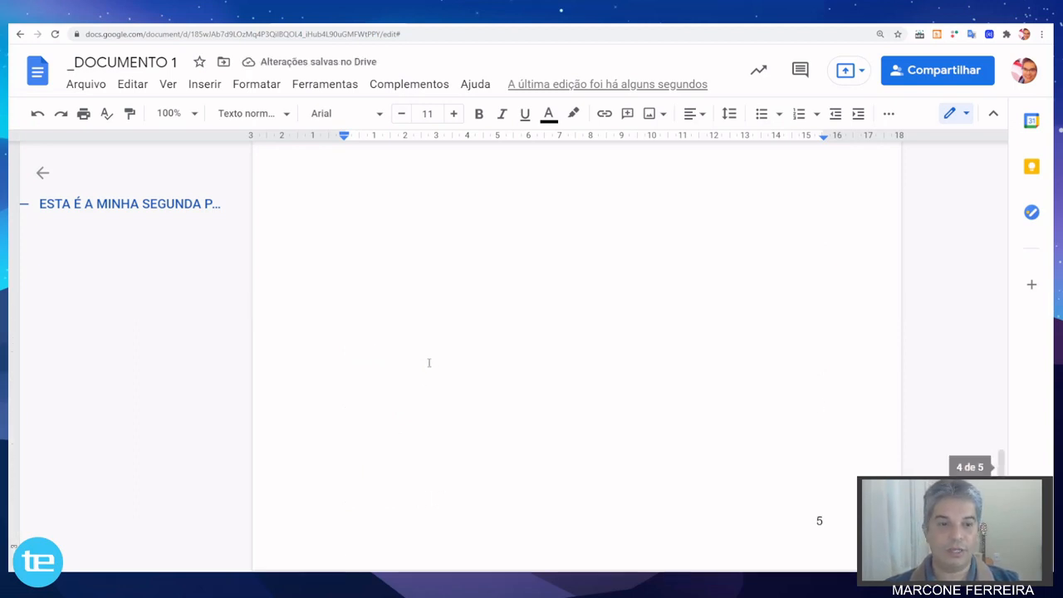
pyautogui.scroll(4, 429, 363)
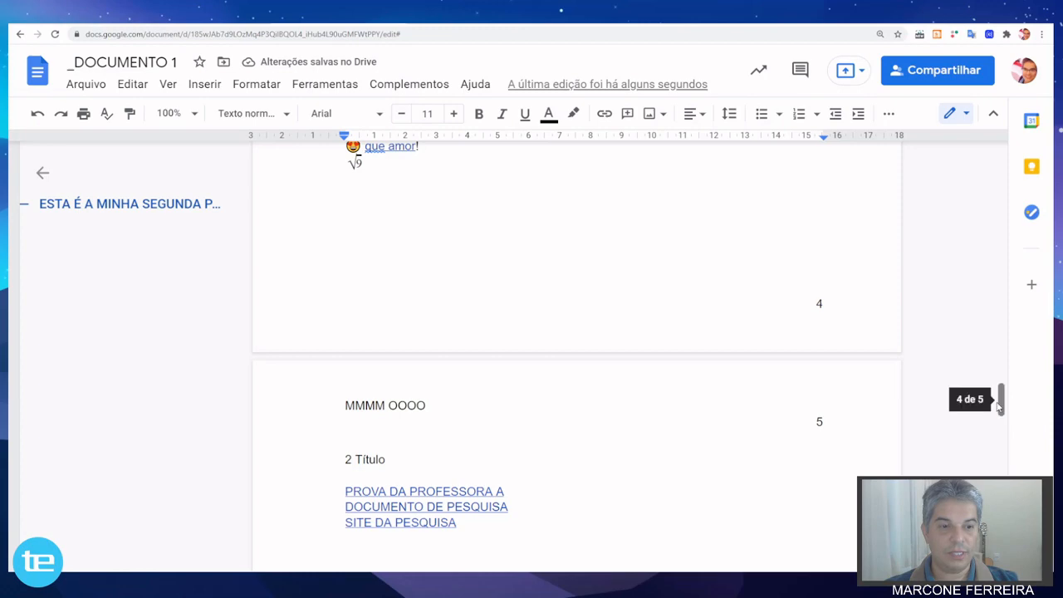
pyautogui.moveTo(1001, 402); pyautogui.dragTo(1001, 175)
pyautogui.scroll(-12, 703, 285)
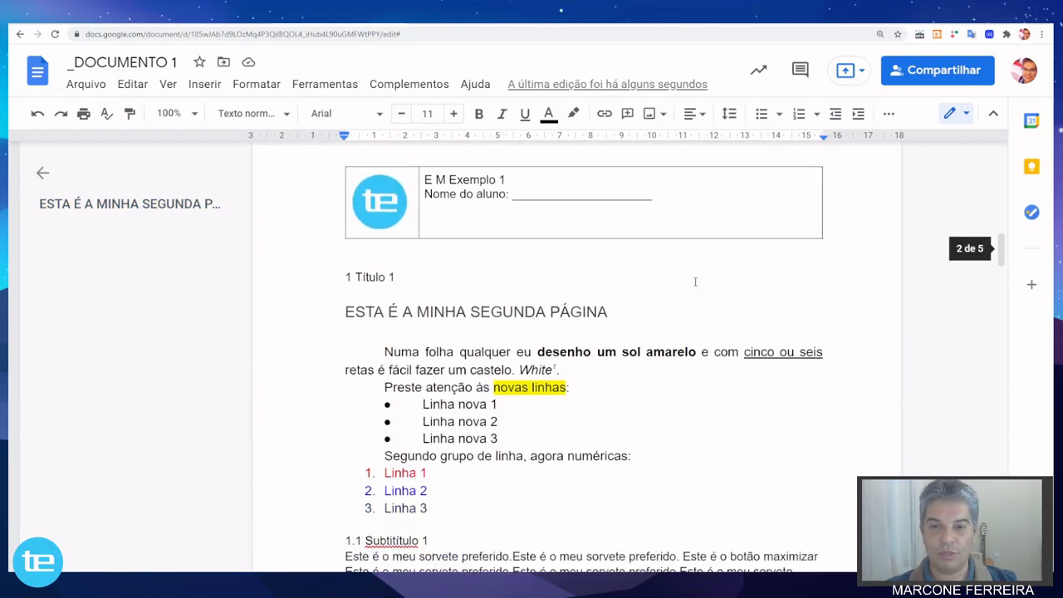
pyautogui.click(347, 210)
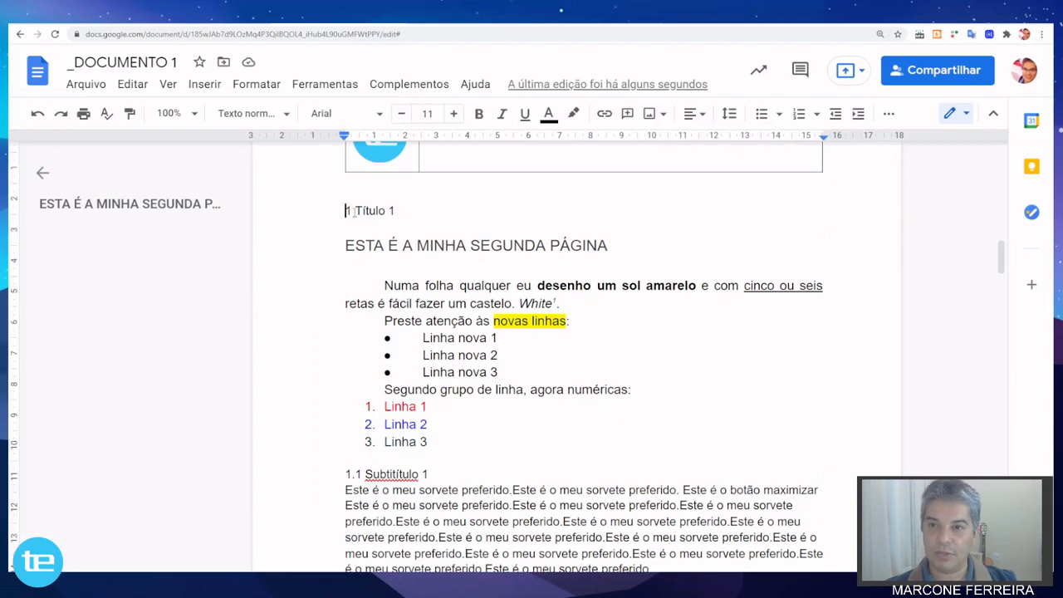
pyautogui.click(286, 115)
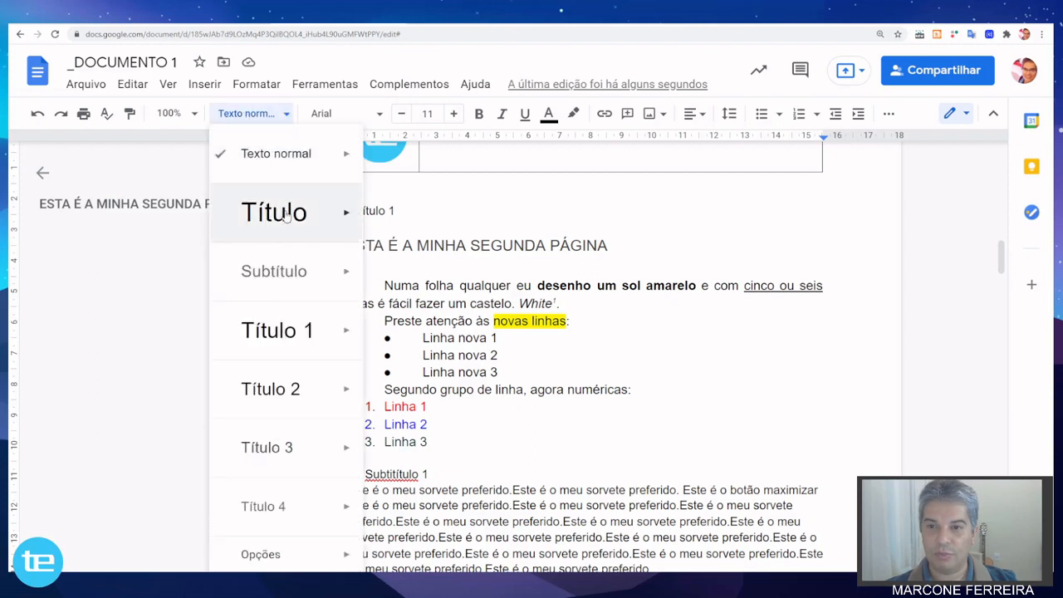
pyautogui.click(285, 116)
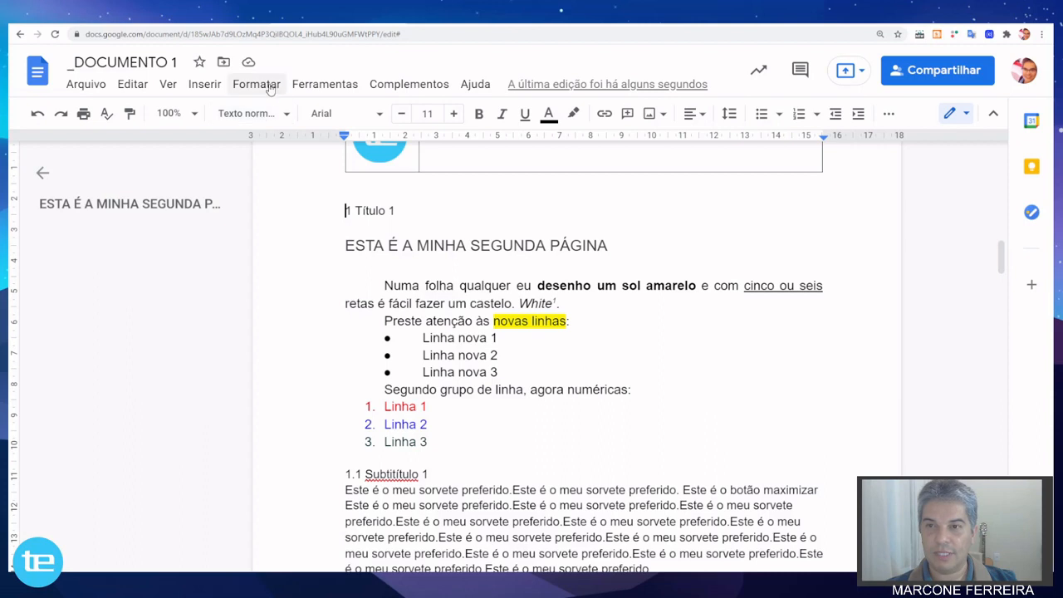
pyautogui.click(259, 84)
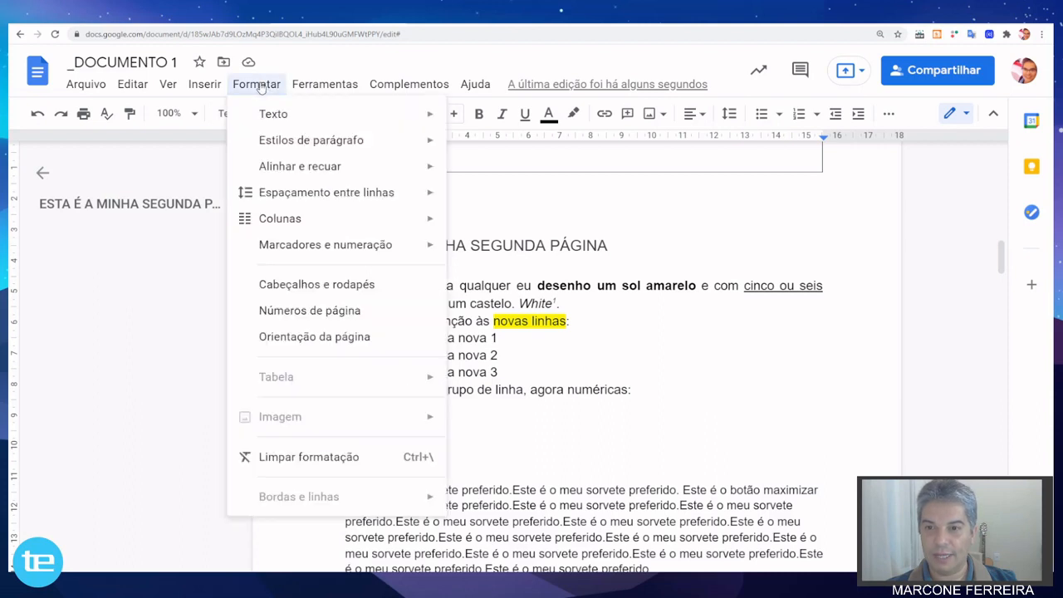
pyautogui.moveTo(285, 142)
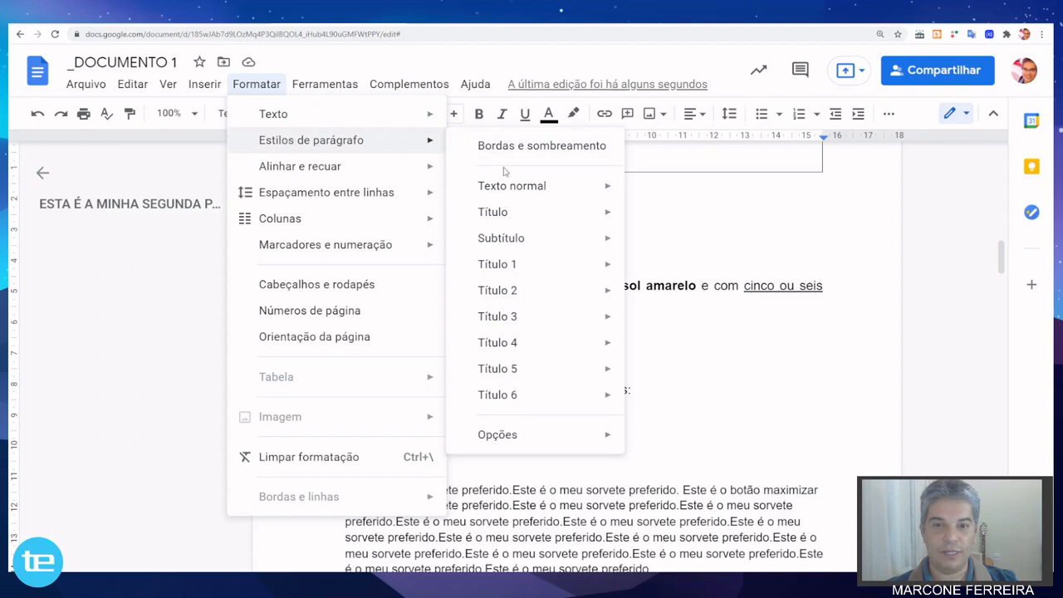
pyautogui.moveTo(513, 272)
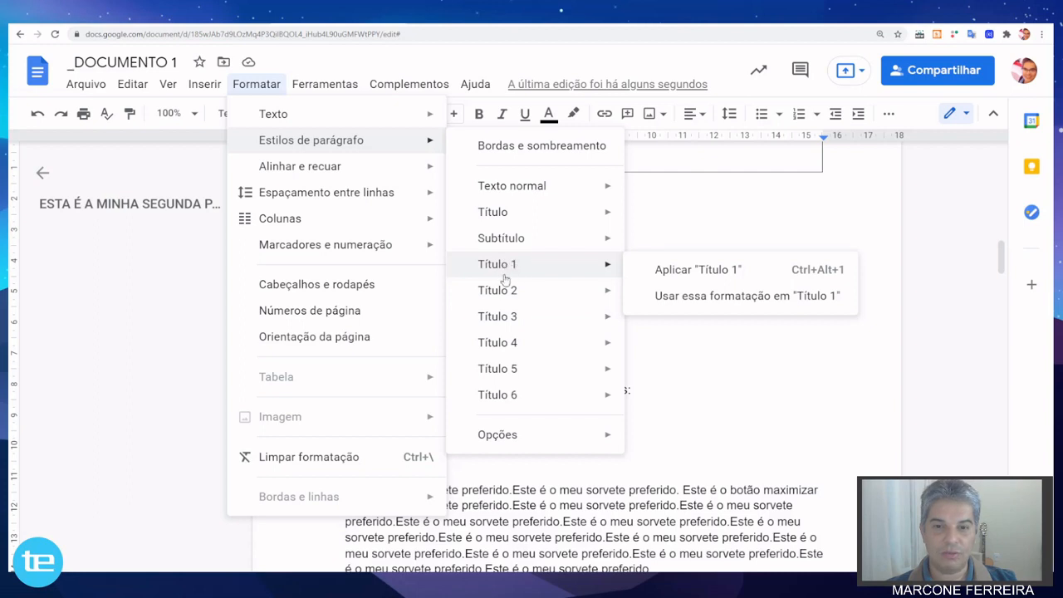
pyautogui.moveTo(497, 319)
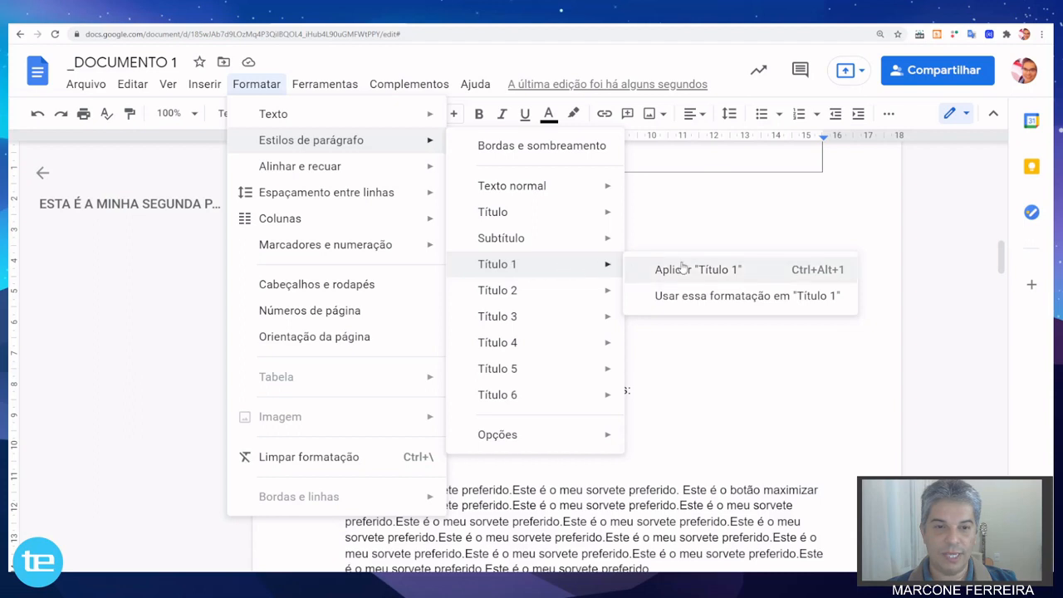
pyautogui.click(683, 268)
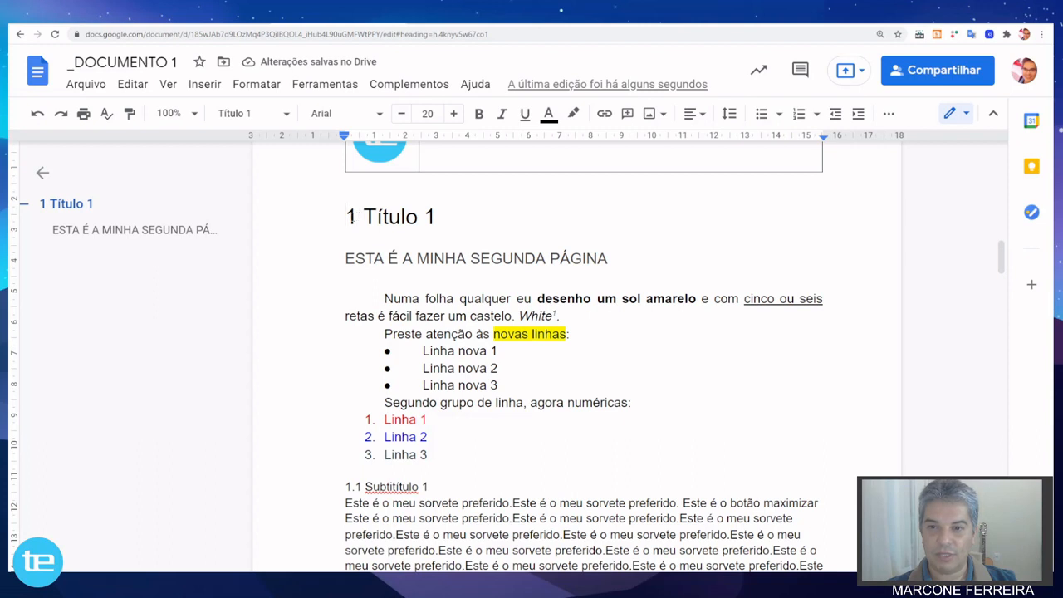
pyautogui.scroll(-2, 350, 228)
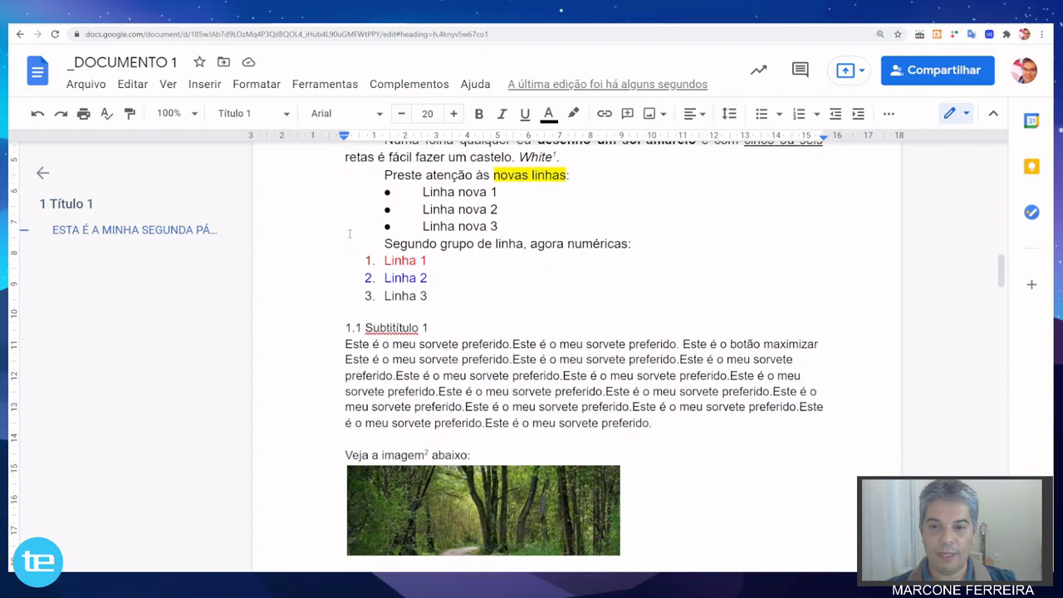
# Apply the "Título 2" paragraph style to the "1.1 Subtitítulo 1" line below the numbered list.
pyautogui.click(347, 323)
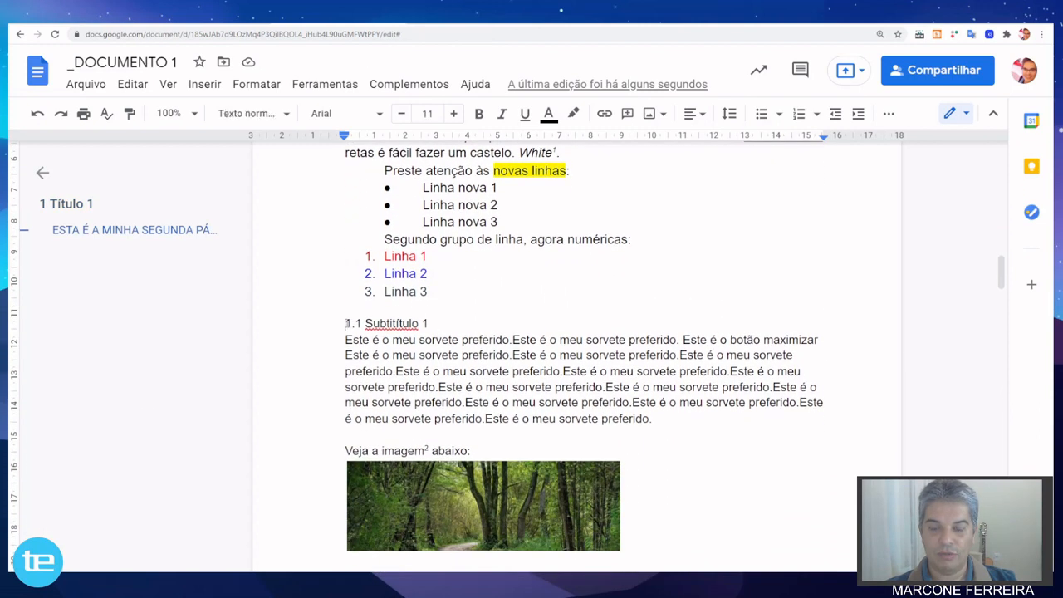
pyautogui.click(257, 85)
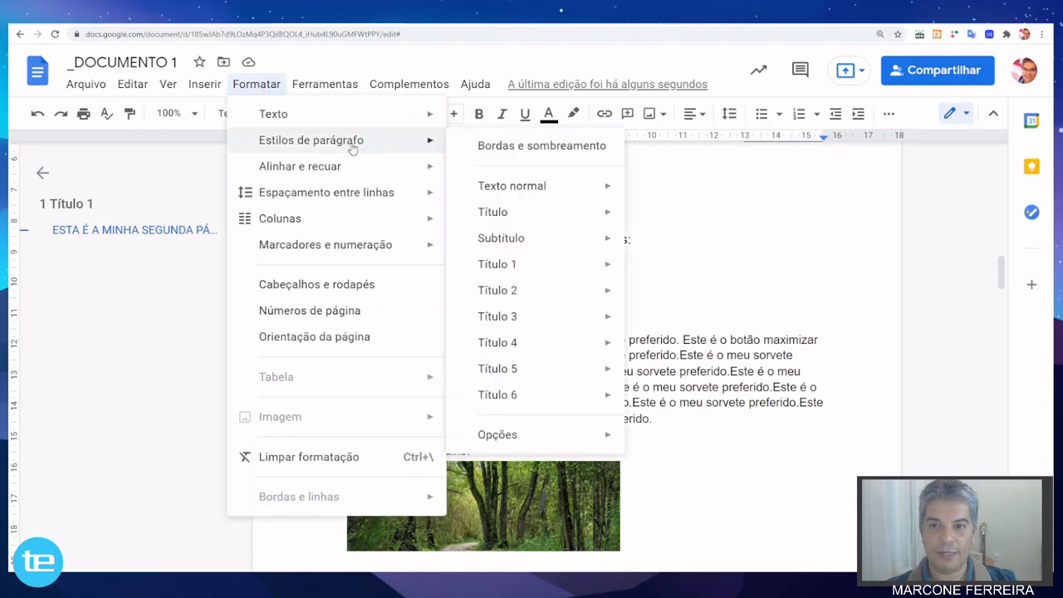
pyautogui.moveTo(358, 147)
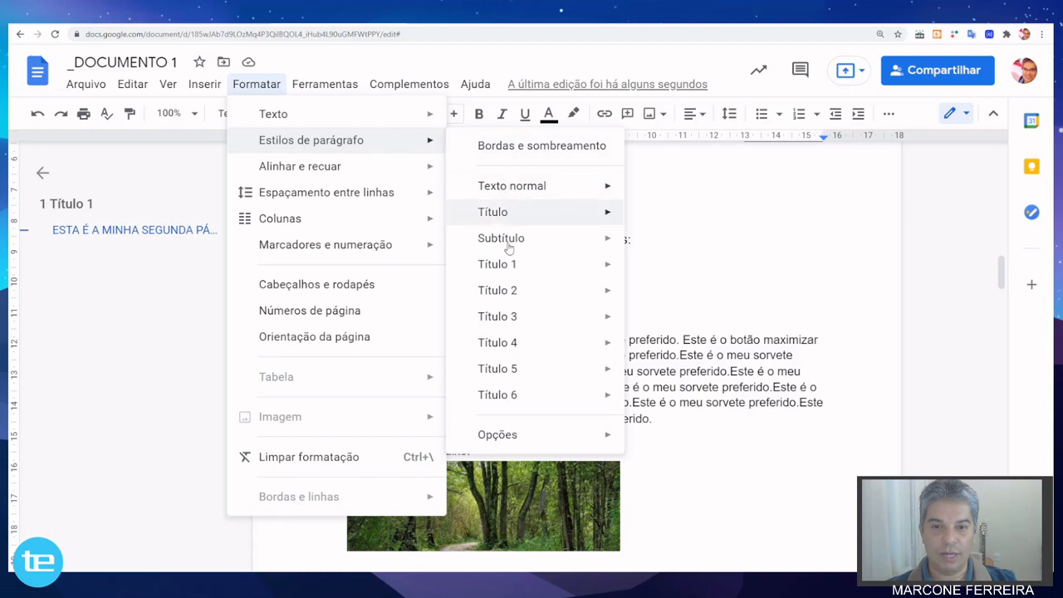
pyautogui.moveTo(511, 304)
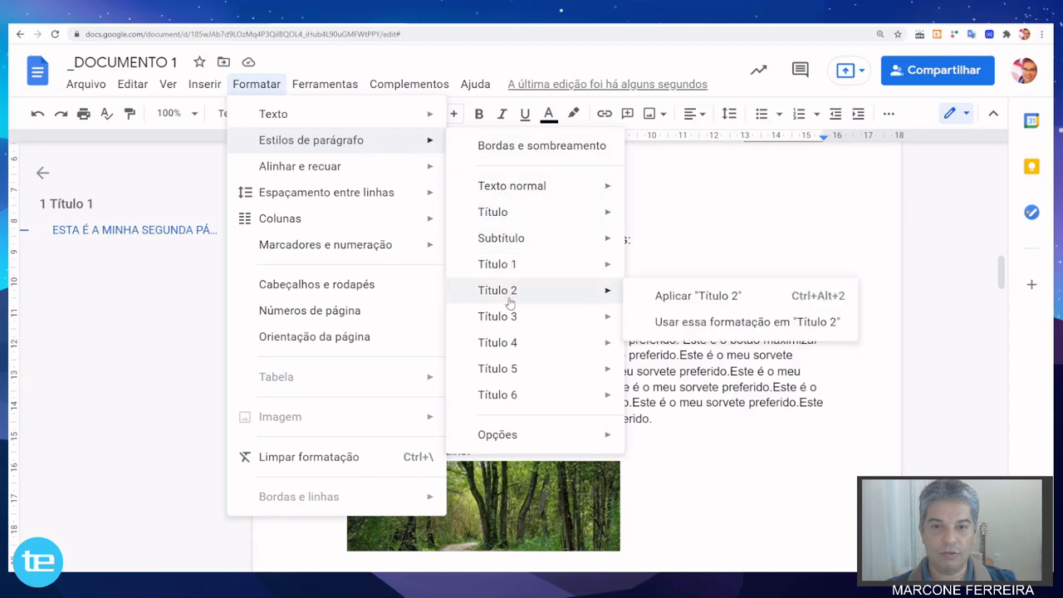
pyautogui.click(691, 299)
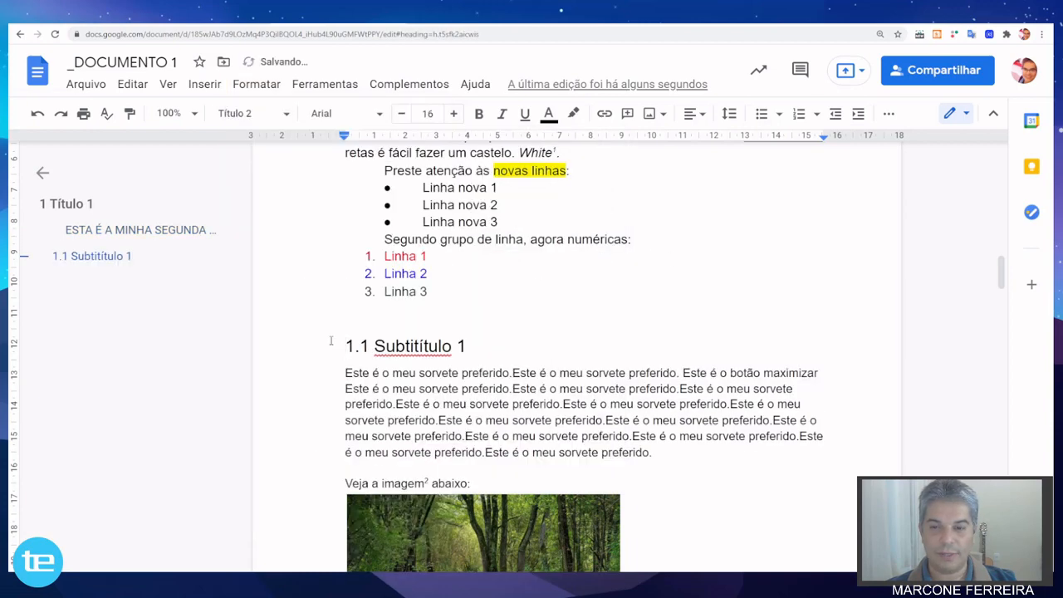
# Apply the "Título 3" paragraph style to the "1.1.1 Tabela" line above the table on page 4.
pyautogui.scroll(-7, 331, 341)
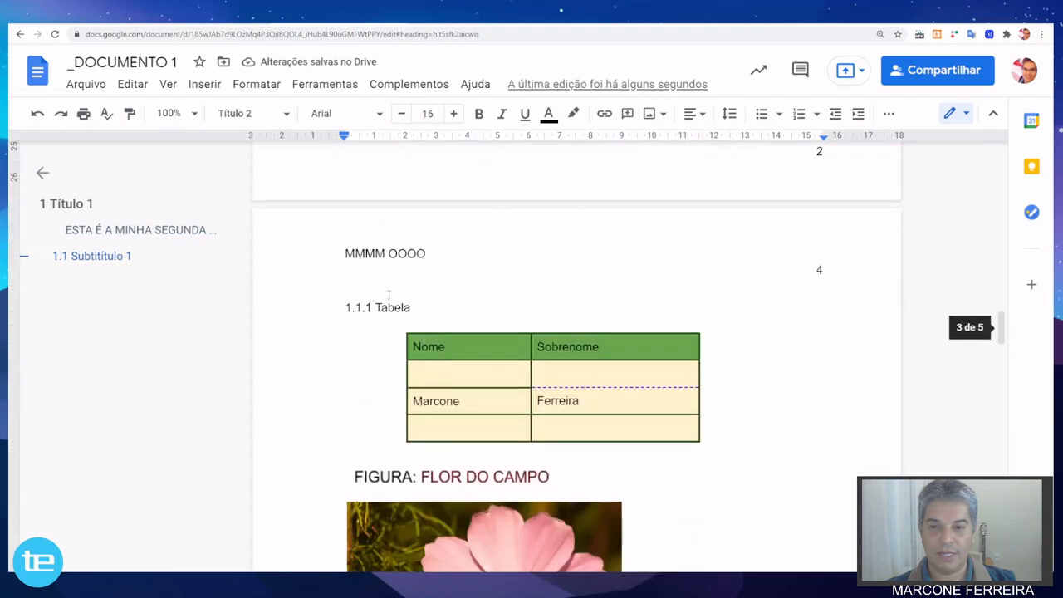
pyautogui.click(347, 310)
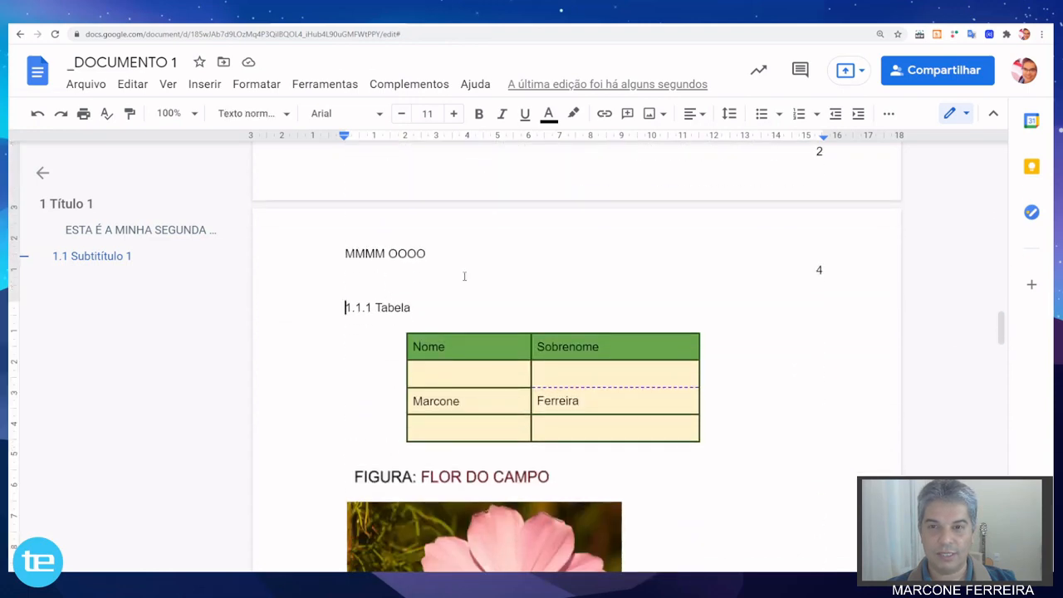
pyautogui.click(258, 84)
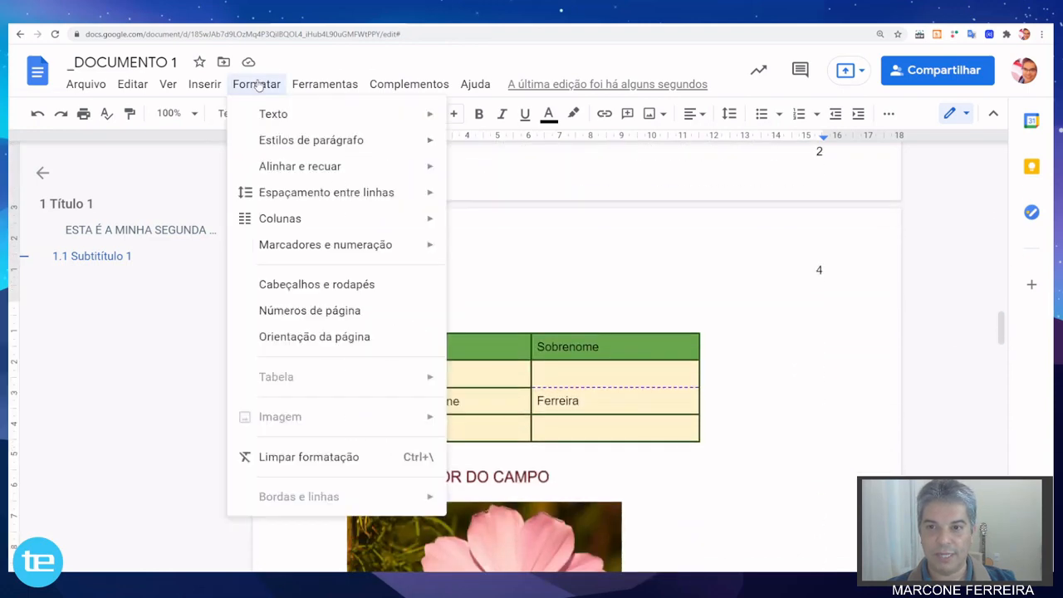
pyautogui.moveTo(368, 138)
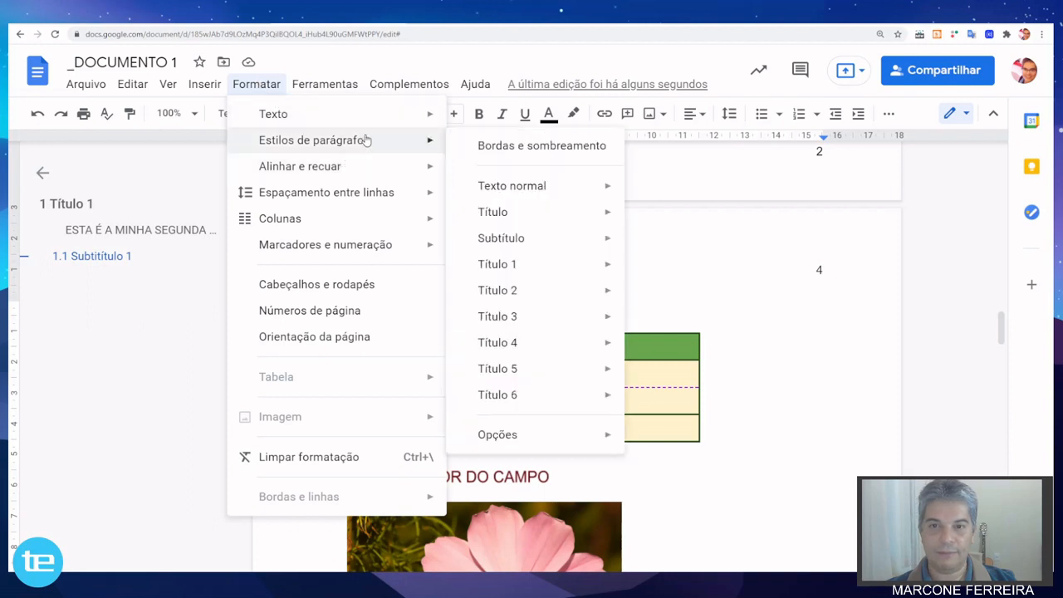
pyautogui.moveTo(528, 324)
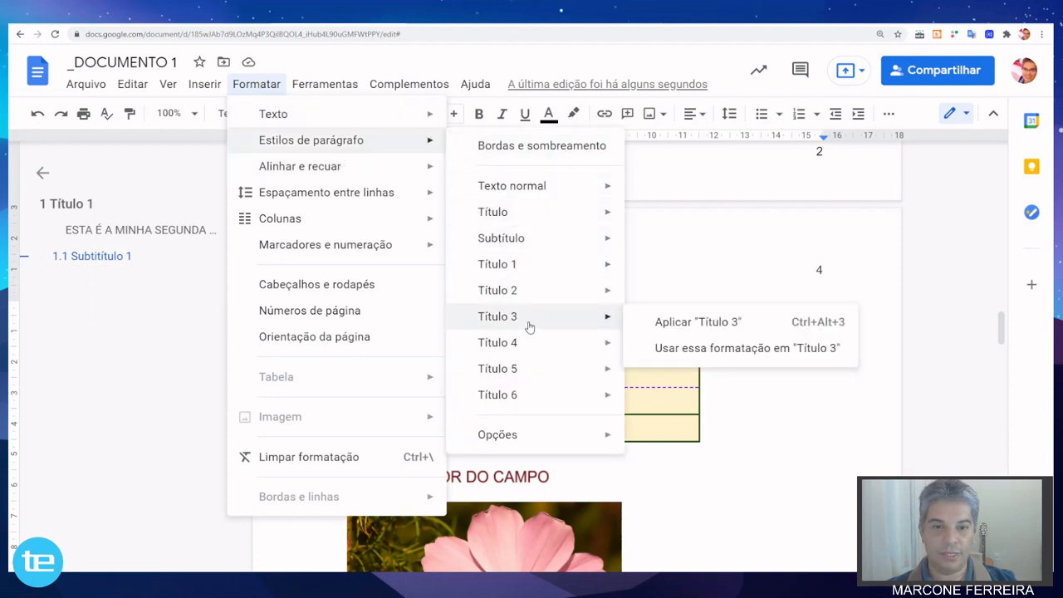
pyautogui.click(690, 324)
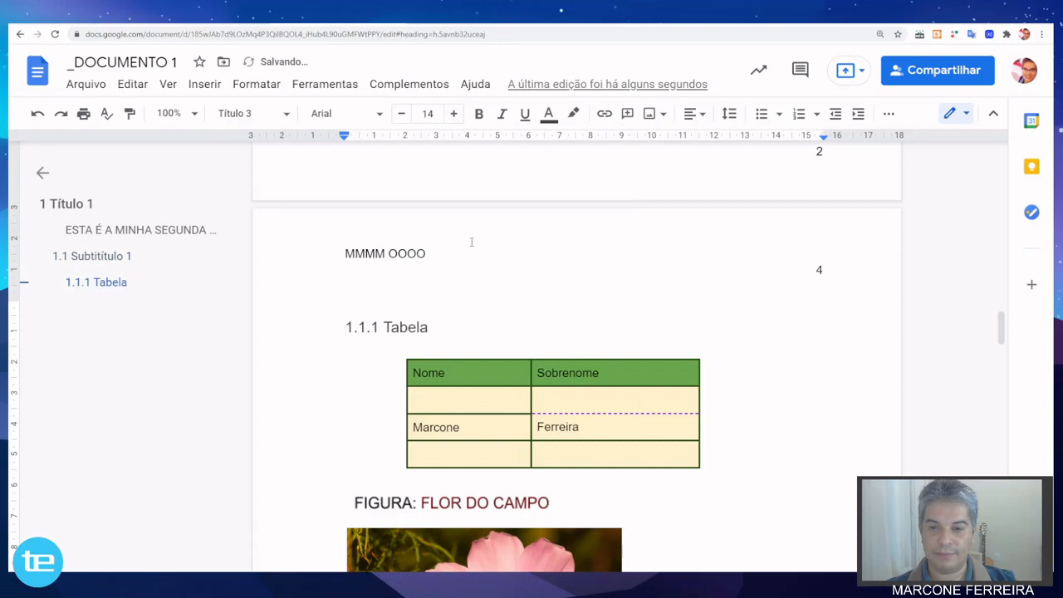
# Apply the "Título 1" paragraph style to the "2 Título" line above the links on page 5.
pyautogui.scroll(-6, 396, 224)
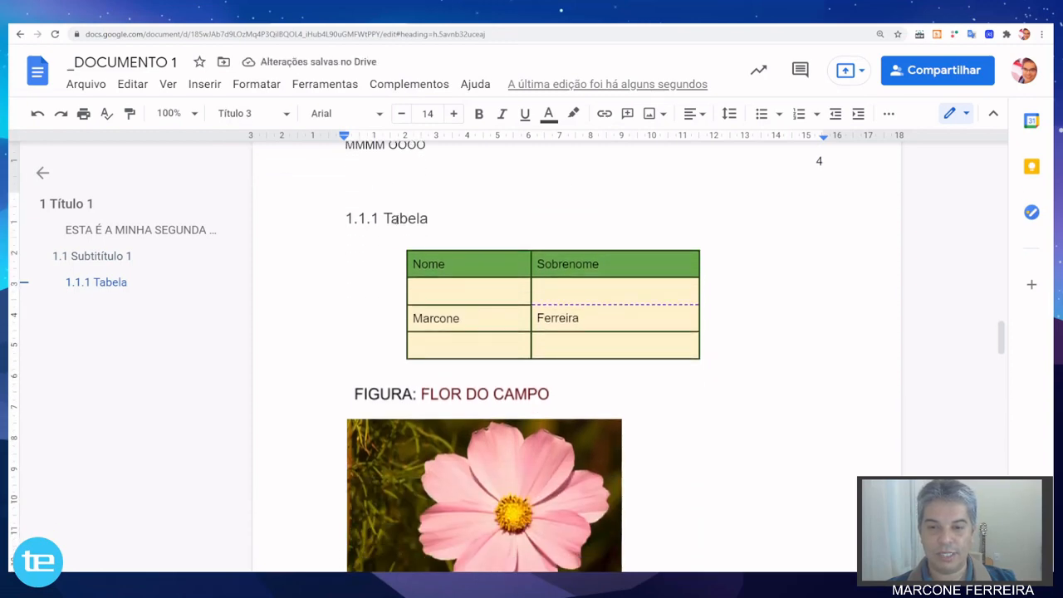
pyautogui.scroll(-7, 396, 220)
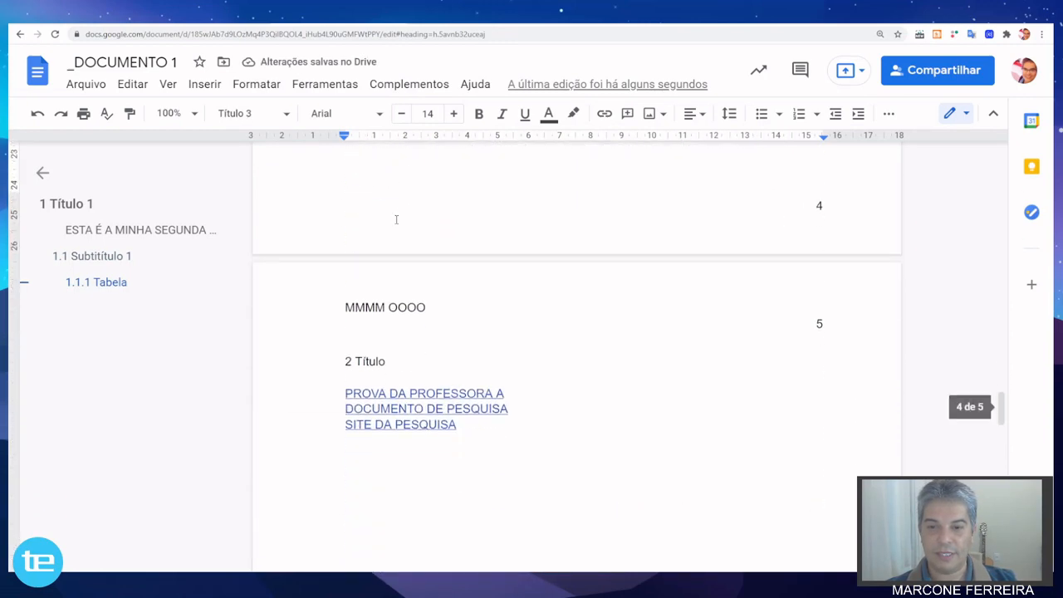
pyautogui.click(339, 199)
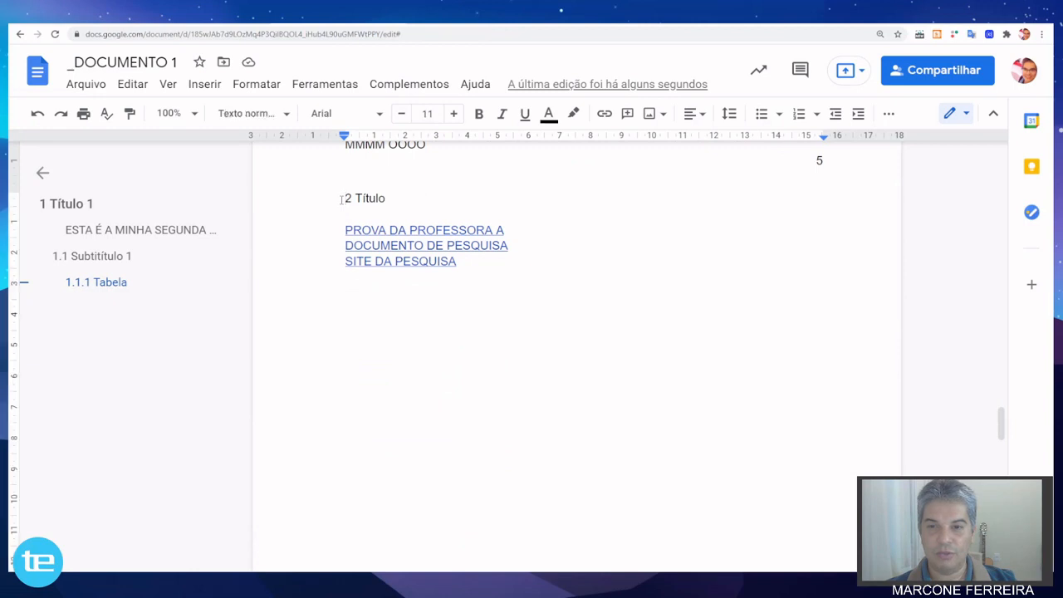
pyautogui.click(270, 85)
pyautogui.moveTo(358, 150)
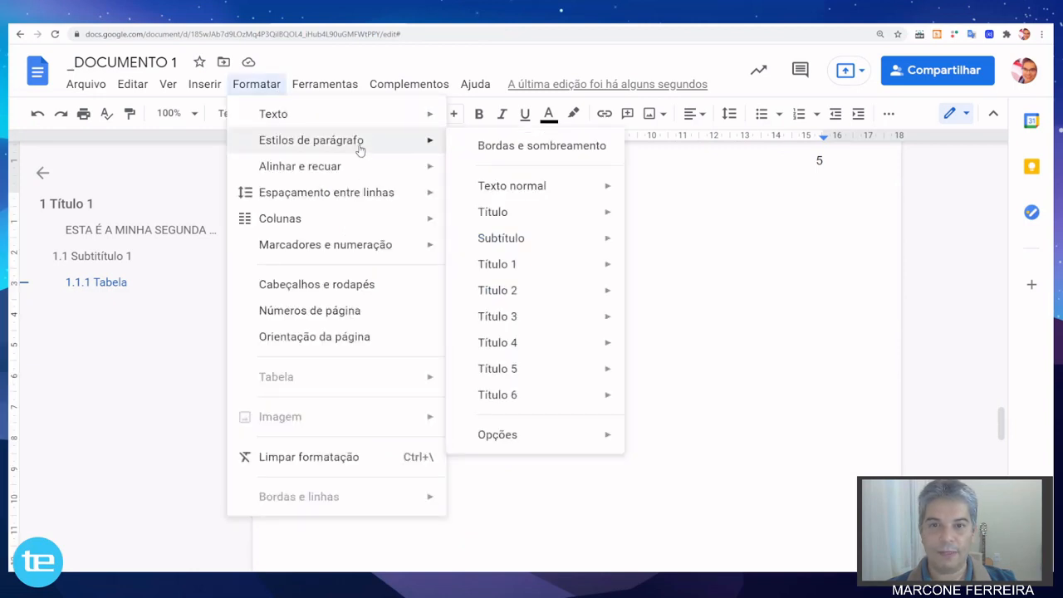
pyautogui.moveTo(512, 267)
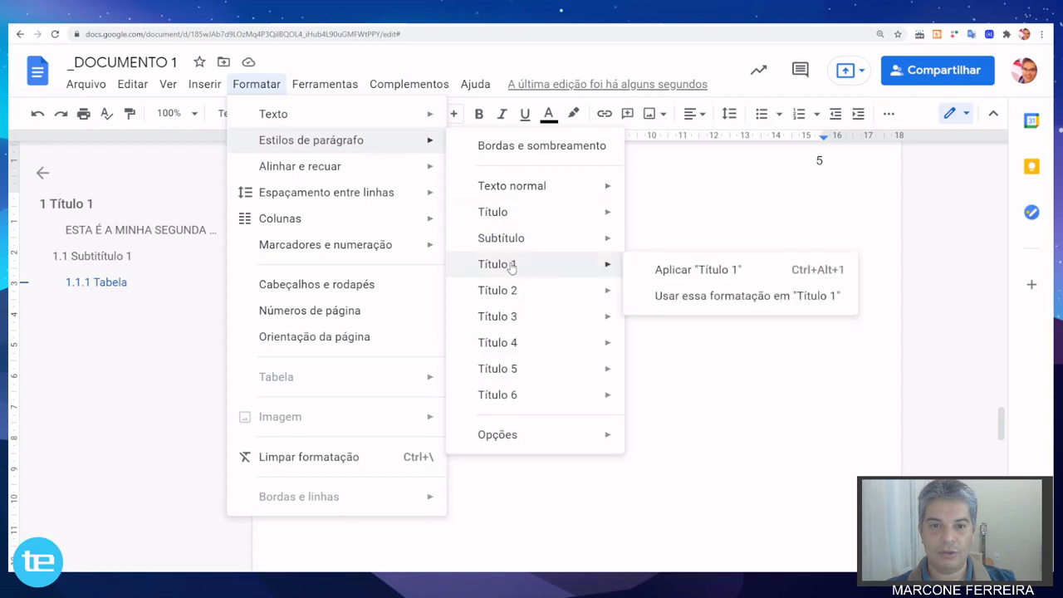
pyautogui.click(711, 268)
# Apply the "Título 1" paragraph style to the "3 Título 3" line on page 6.
pyautogui.scroll(-10, 503, 207)
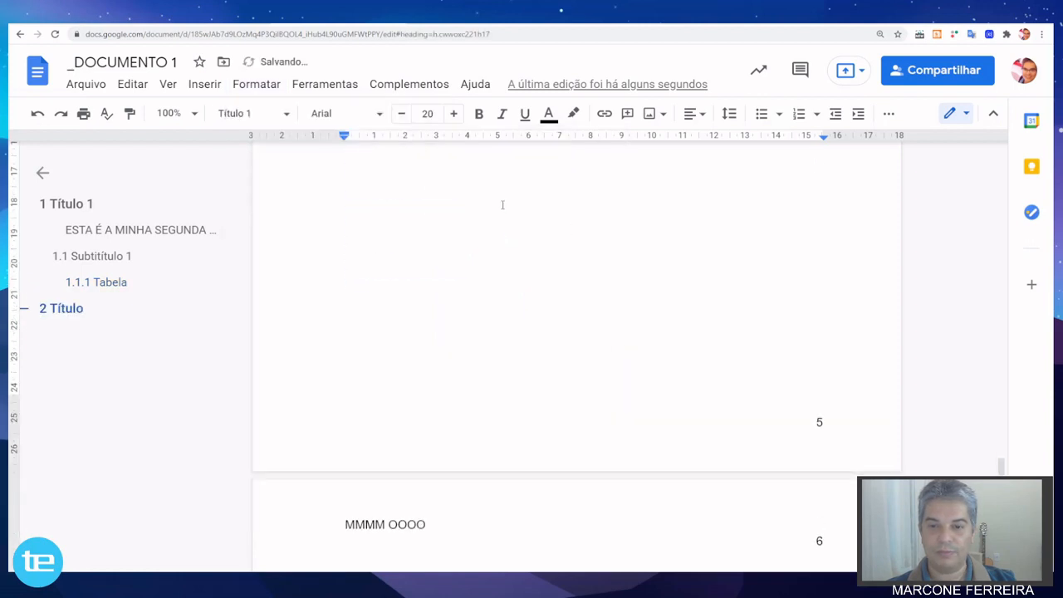
pyautogui.click(338, 251)
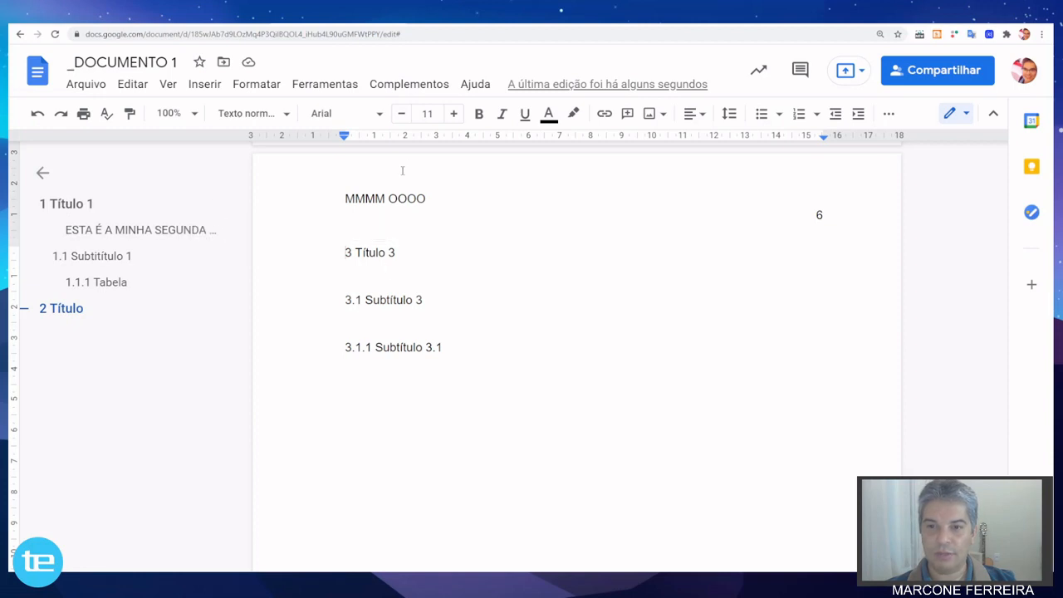
pyautogui.click(267, 86)
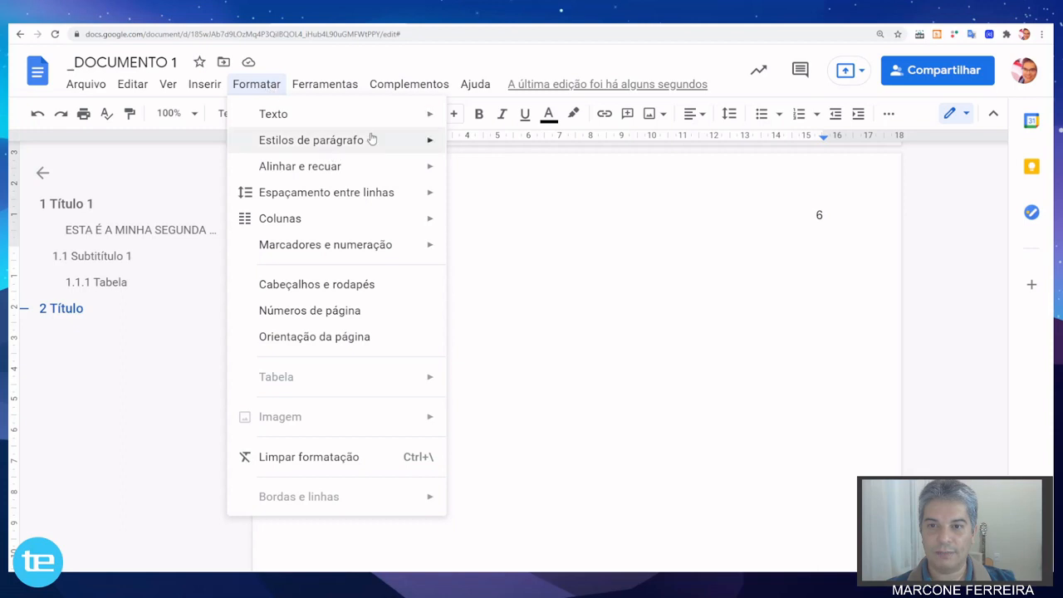
pyautogui.moveTo(373, 138)
pyautogui.moveTo(518, 264)
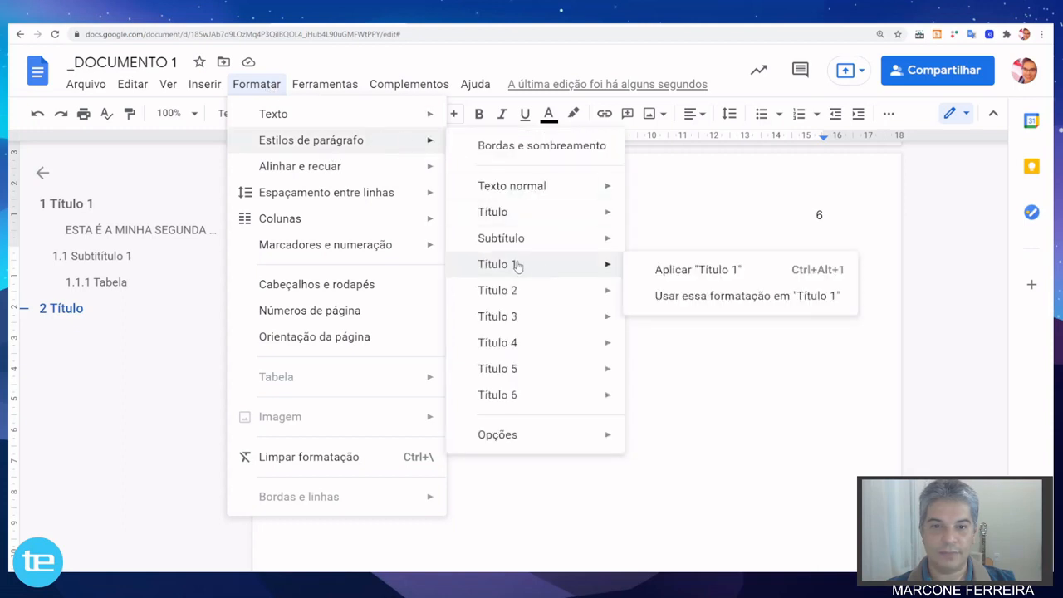
pyautogui.click(657, 269)
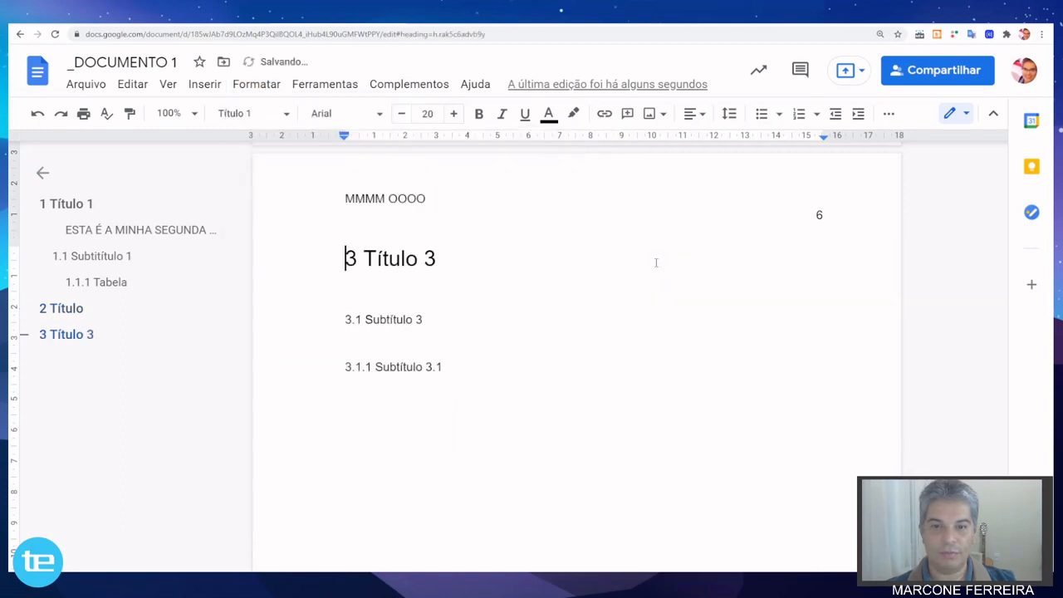
# Apply the "Título 2" paragraph style to the "3.1 Subtítulo 3" line on page 6.
pyautogui.click(344, 320)
pyautogui.click(254, 85)
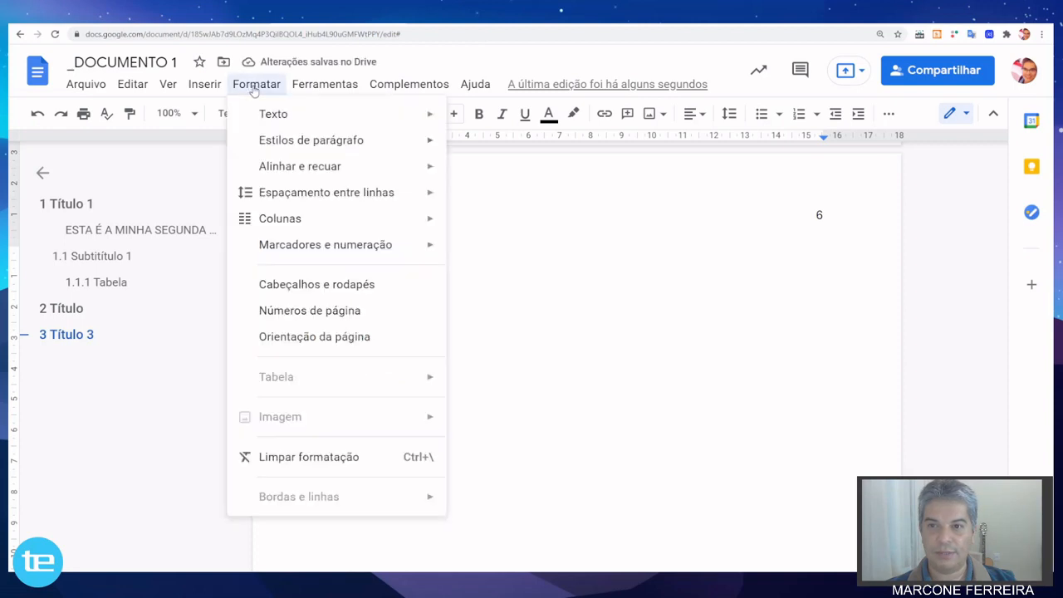
pyautogui.moveTo(311, 147)
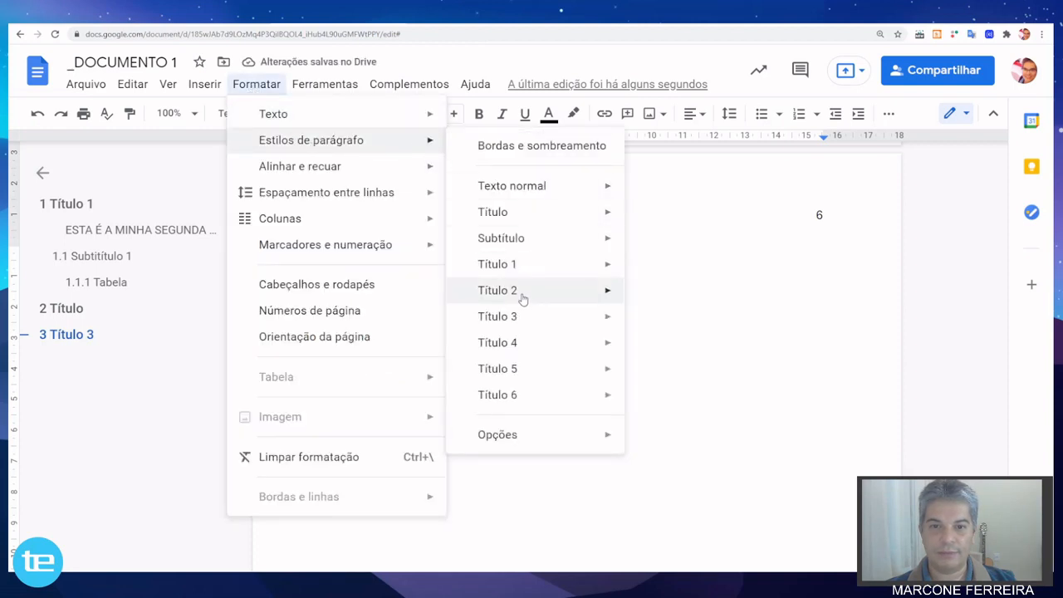
pyautogui.moveTo(523, 295)
pyautogui.click(691, 296)
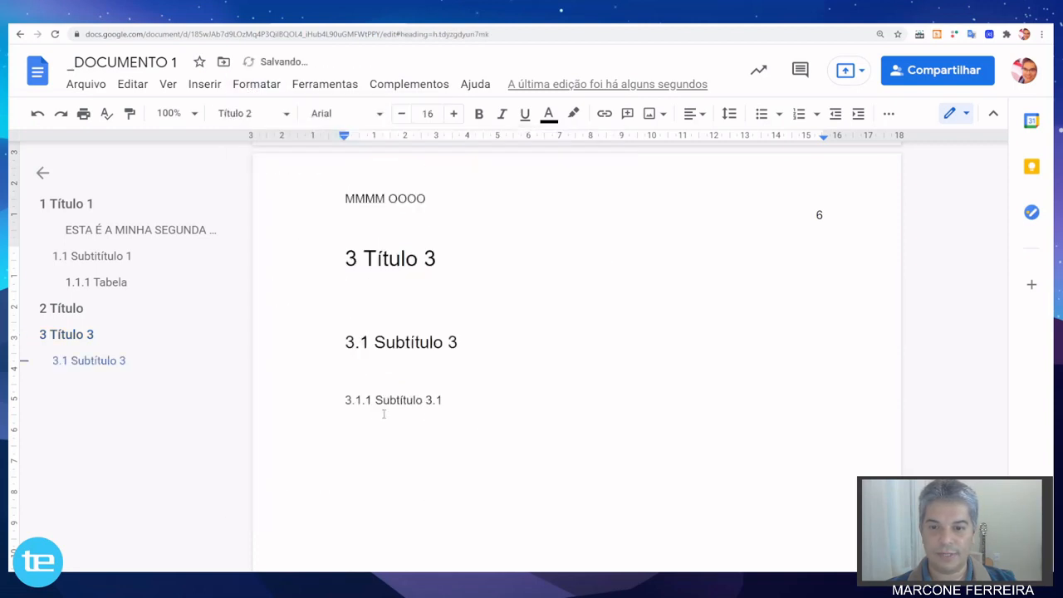
# Apply the "Título 3" paragraph style to the "3.1.1 Subtítulo 3.1" line on page 6.
pyautogui.click(338, 399)
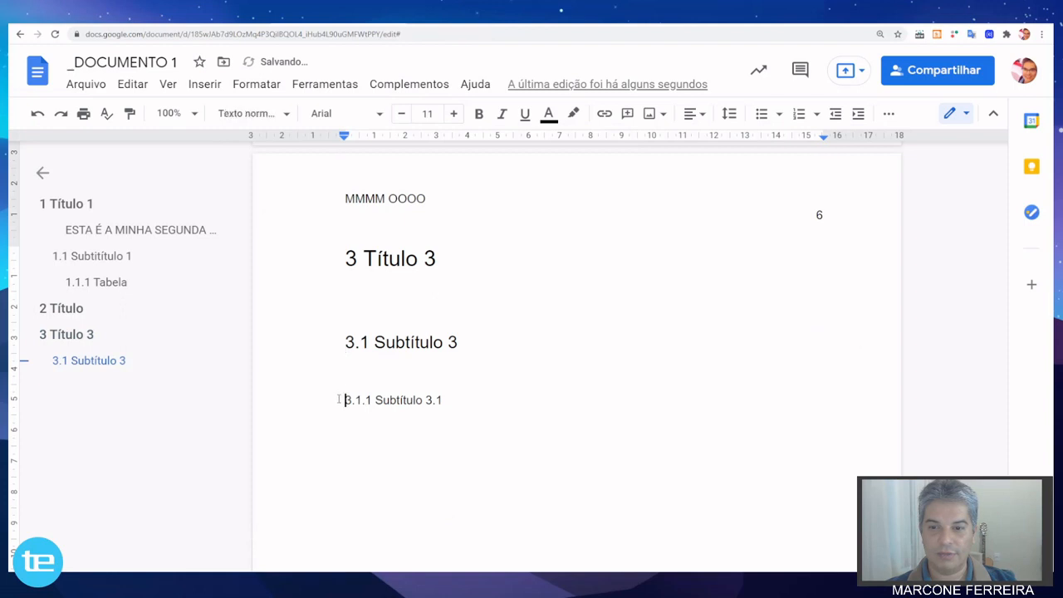
pyautogui.click(206, 85)
pyautogui.moveTo(336, 84)
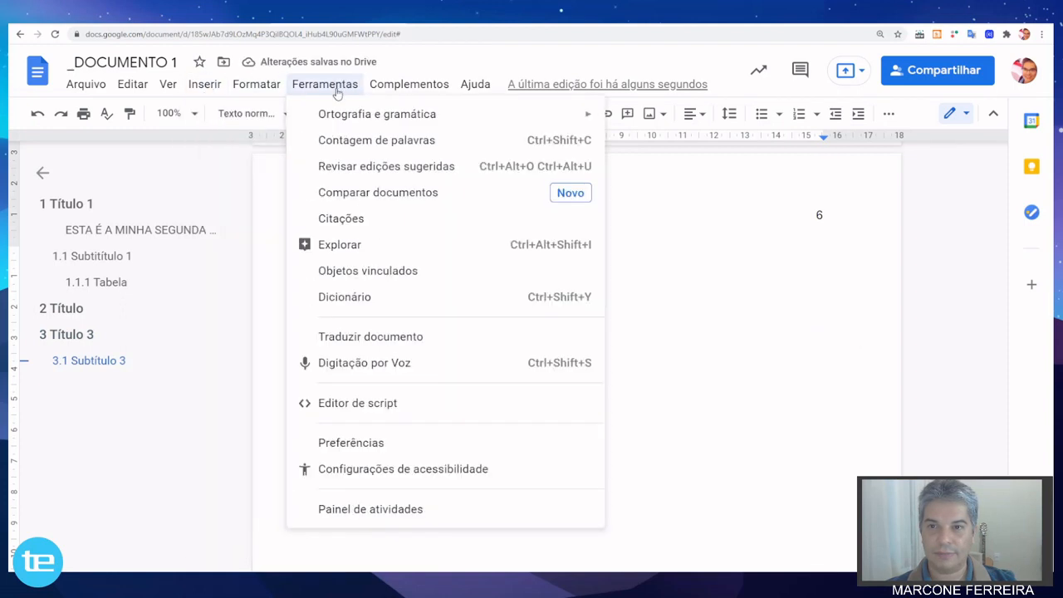
pyautogui.moveTo(339, 109)
pyautogui.moveTo(266, 90)
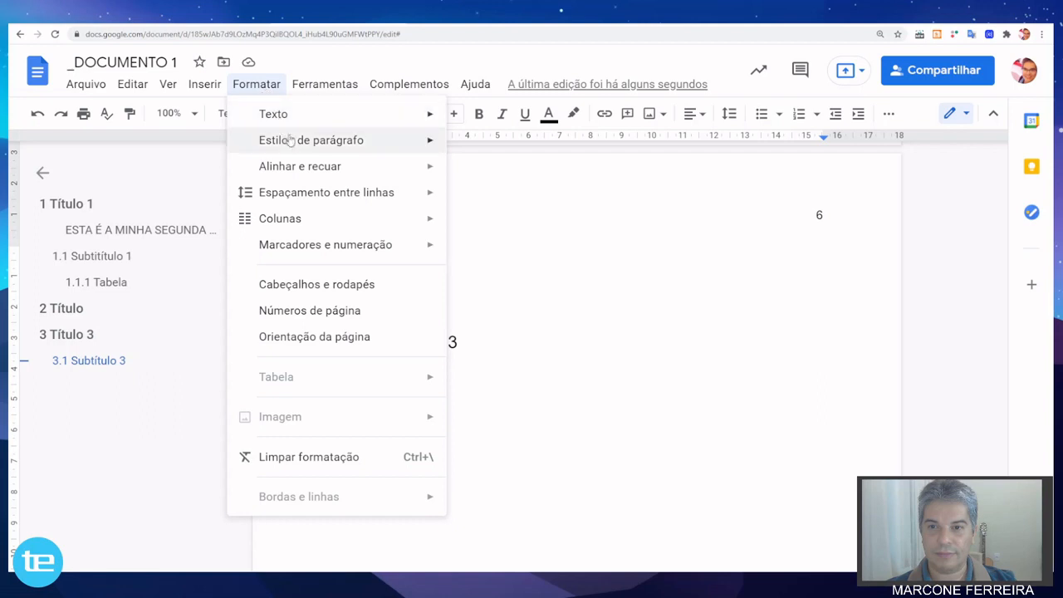
pyautogui.moveTo(297, 151)
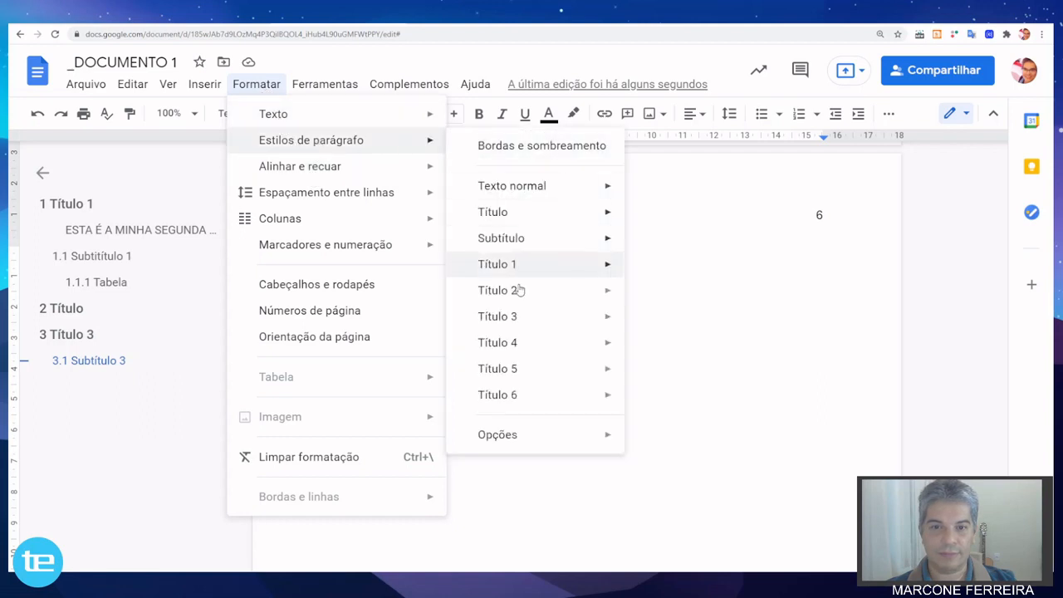
pyautogui.moveTo(517, 323)
pyautogui.click(695, 319)
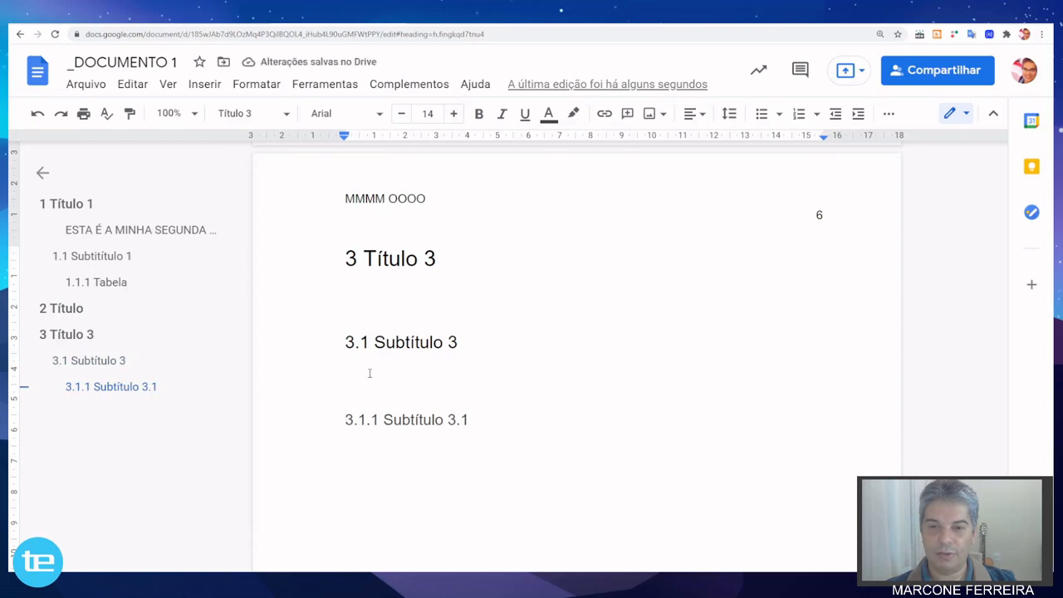
# Reduce the font size of the whole "1.1 Subtitítulo 1" heading to 15.
pyautogui.scroll(2, 368, 373)
pyautogui.scroll(20, 369, 369)
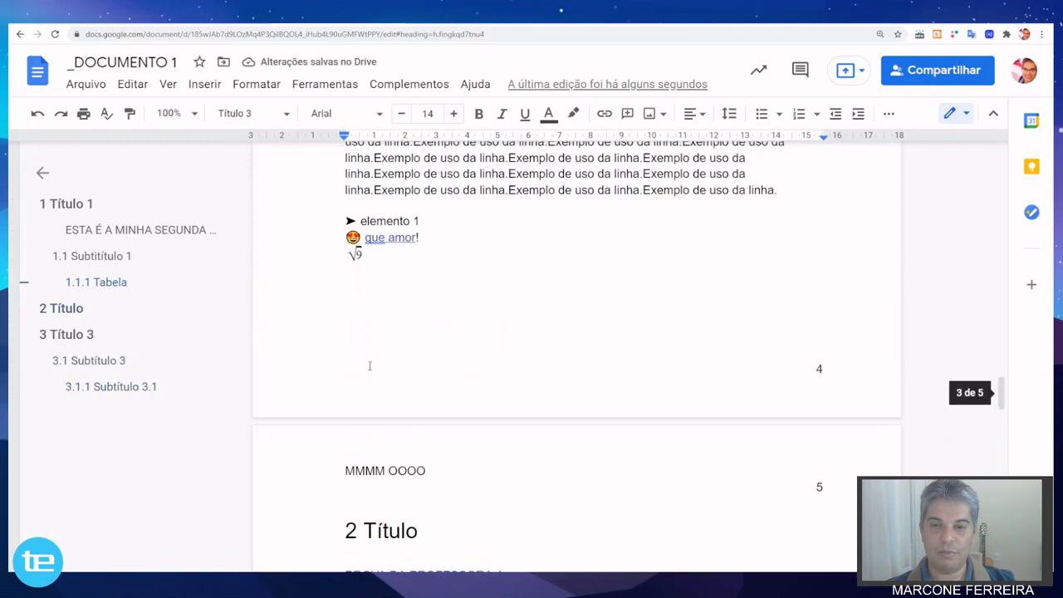
pyautogui.scroll(12, 370, 366)
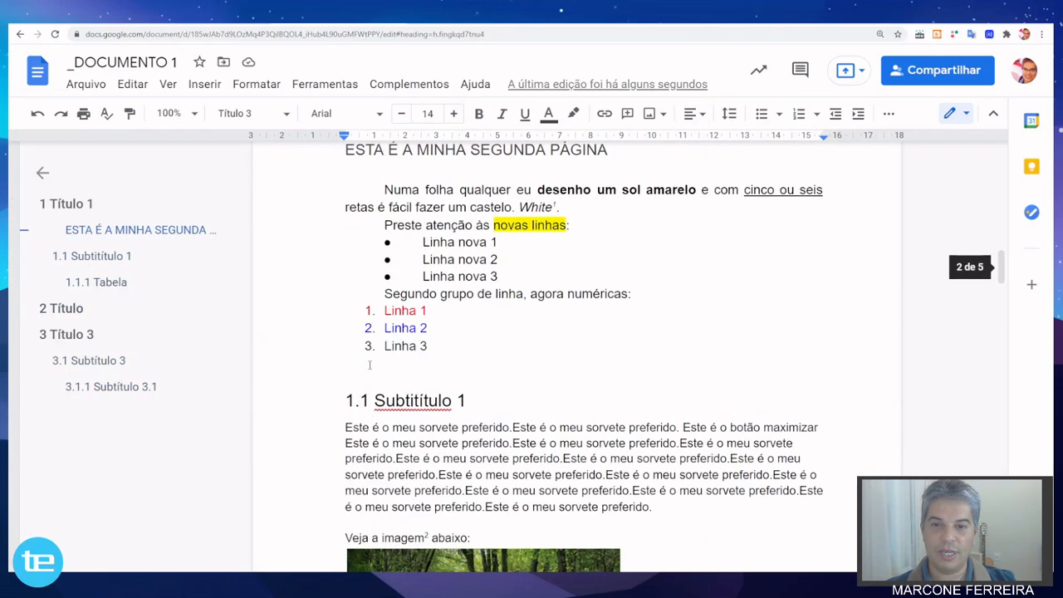
pyautogui.scroll(-1, 369, 363)
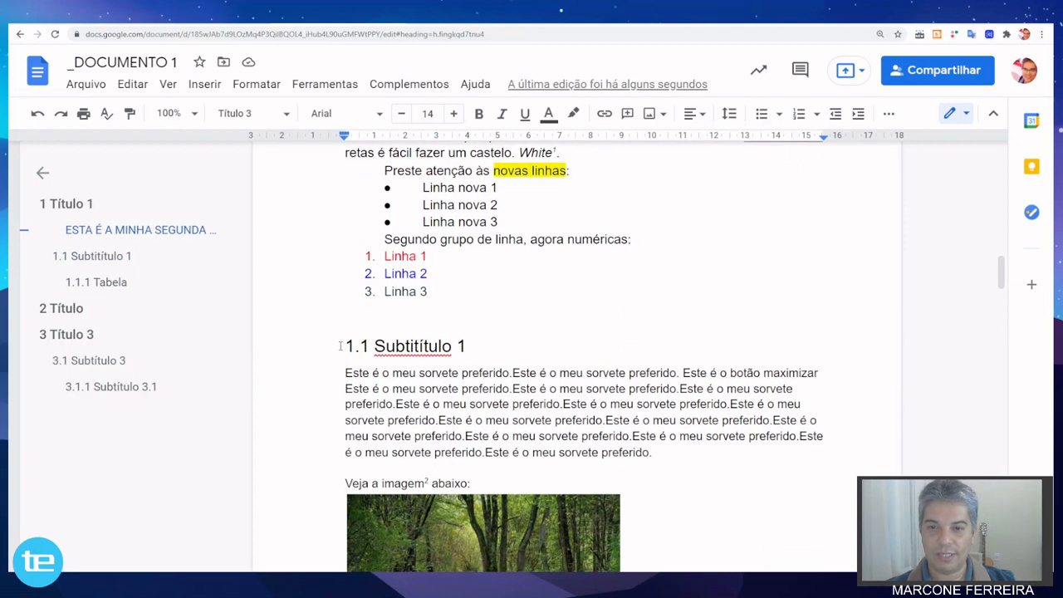
pyautogui.click(340, 345)
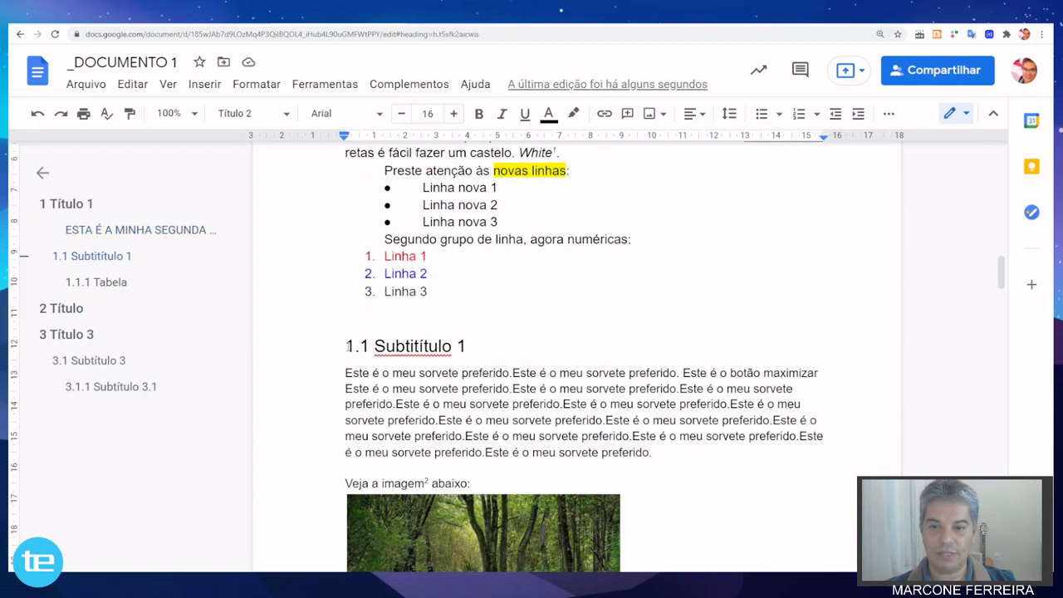
pyautogui.keyDown('shift'); pyautogui.click(470, 345); pyautogui.keyUp('shift')
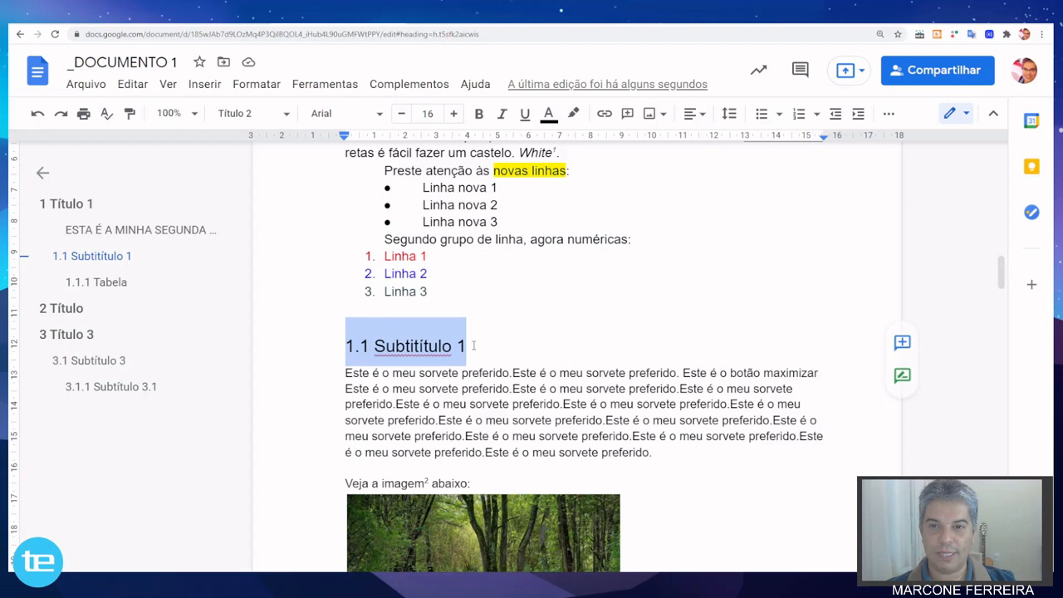
pyautogui.click(400, 114)
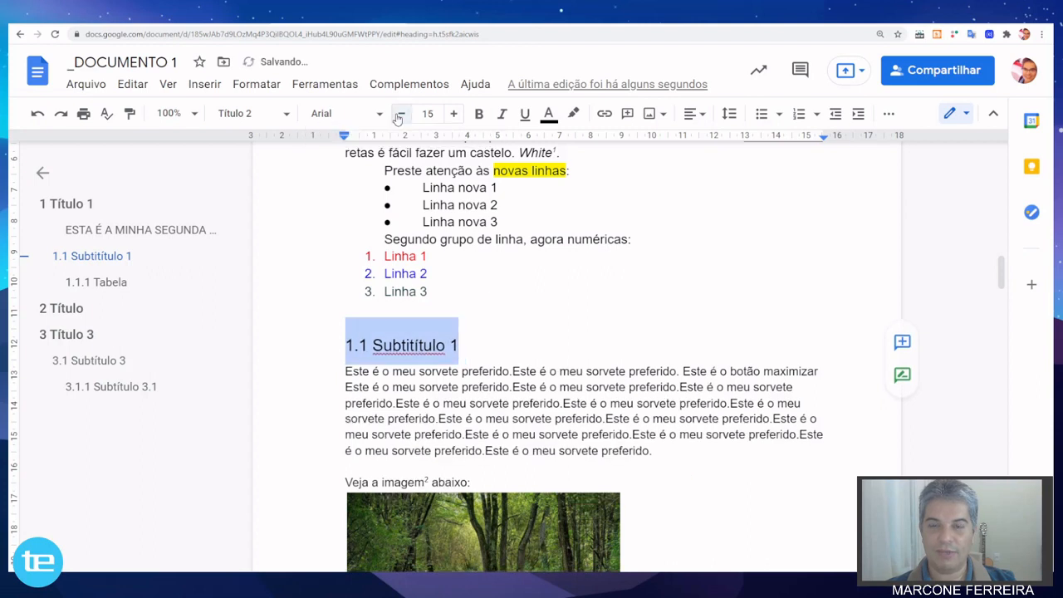
# Set the font size of the "1.1 Subtitítulo 1" heading to 12.
pyautogui.click(400, 114)
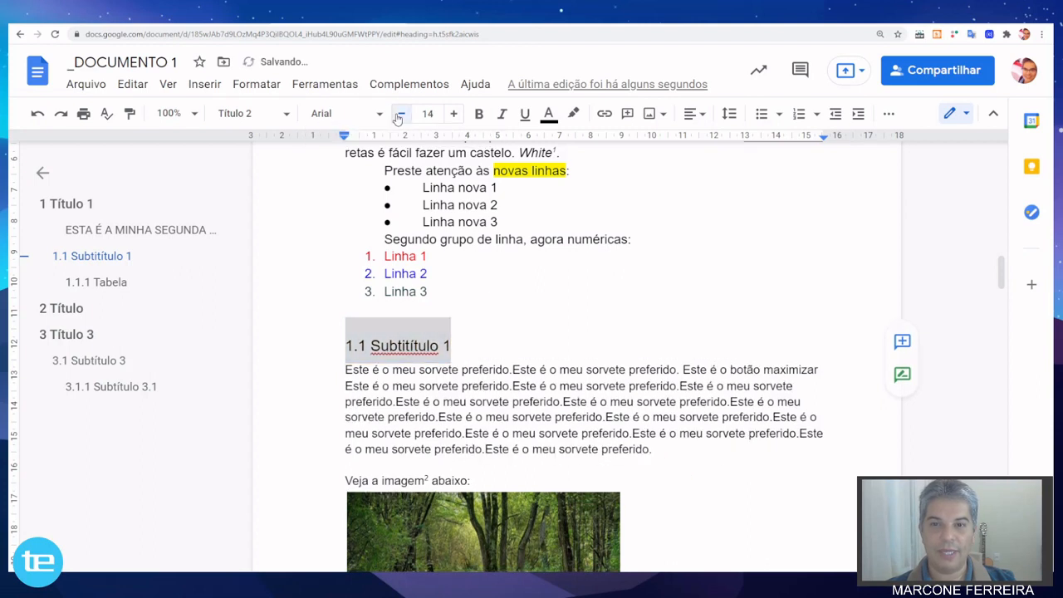
pyautogui.click(399, 114)
pyautogui.click(400, 114)
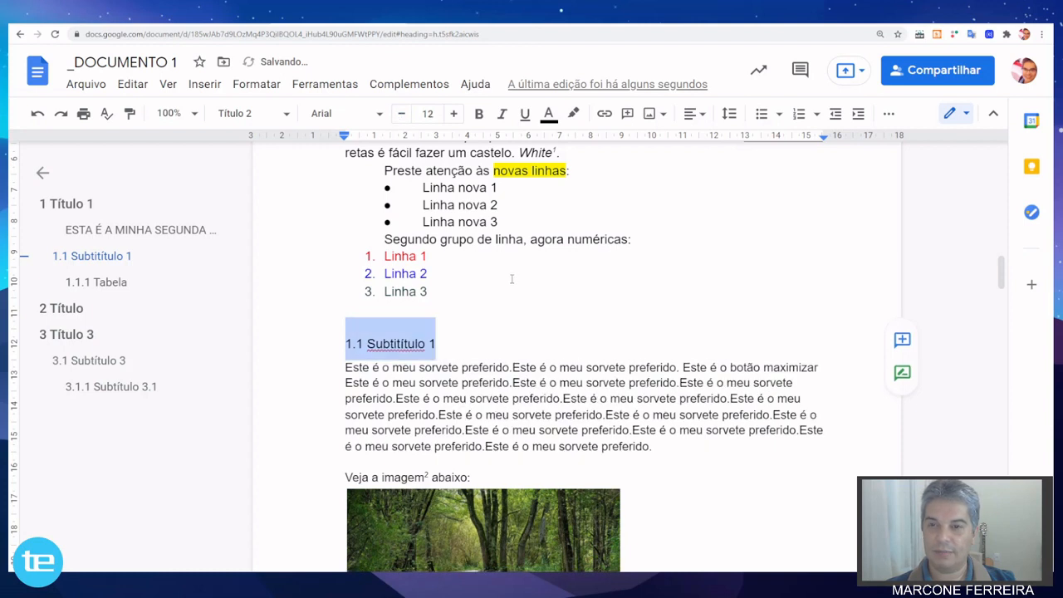
# Convert the "1.1 Subtitítulo 1" heading to uppercase letters and make it bold.
pyautogui.click(259, 85)
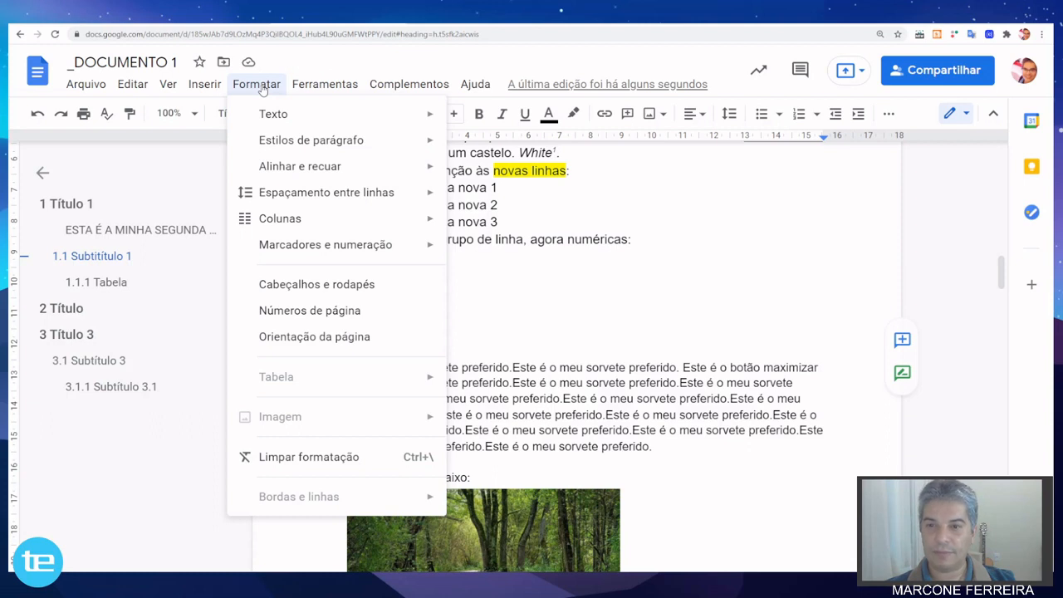
pyautogui.moveTo(292, 116)
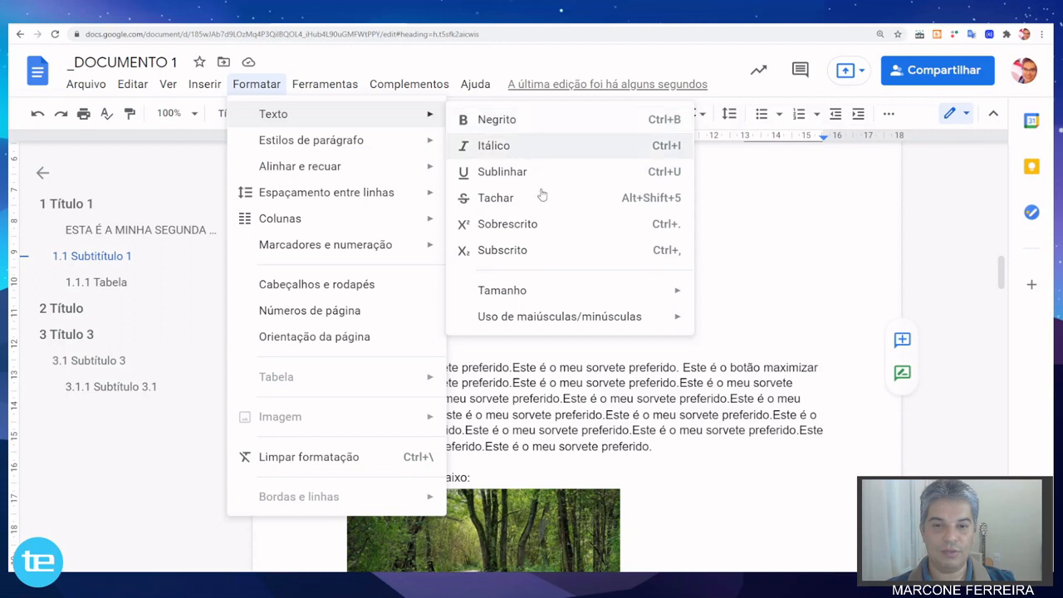
pyautogui.moveTo(581, 326)
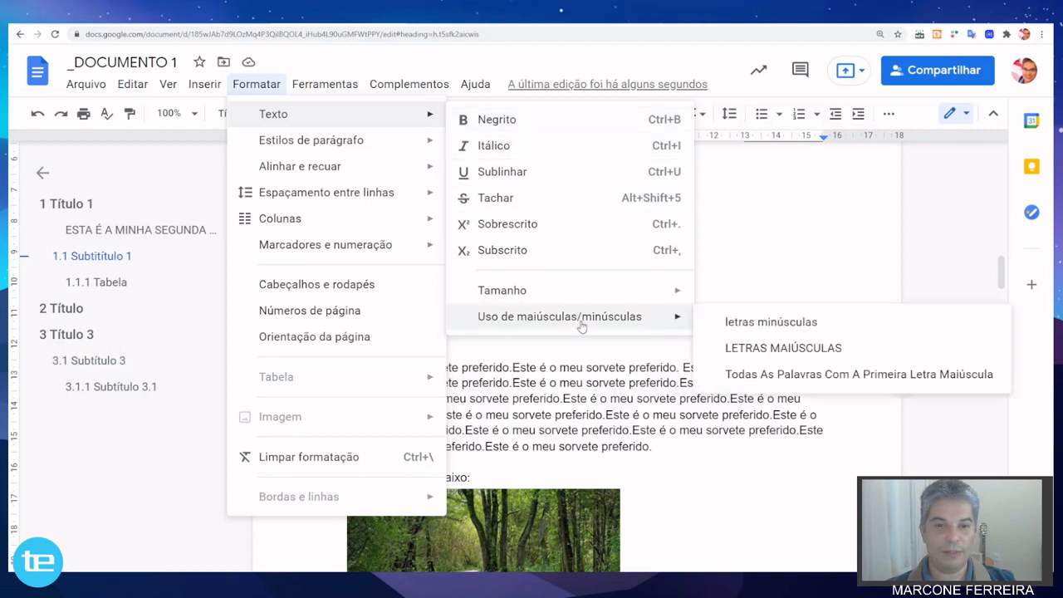
pyautogui.click(773, 351)
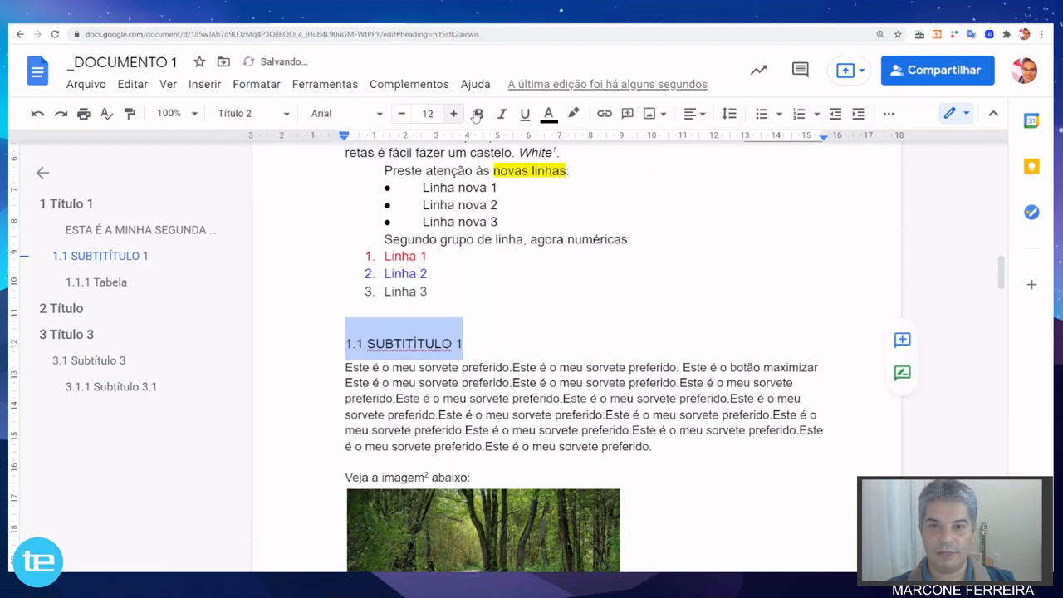
pyautogui.click(480, 114)
pyautogui.click(514, 430)
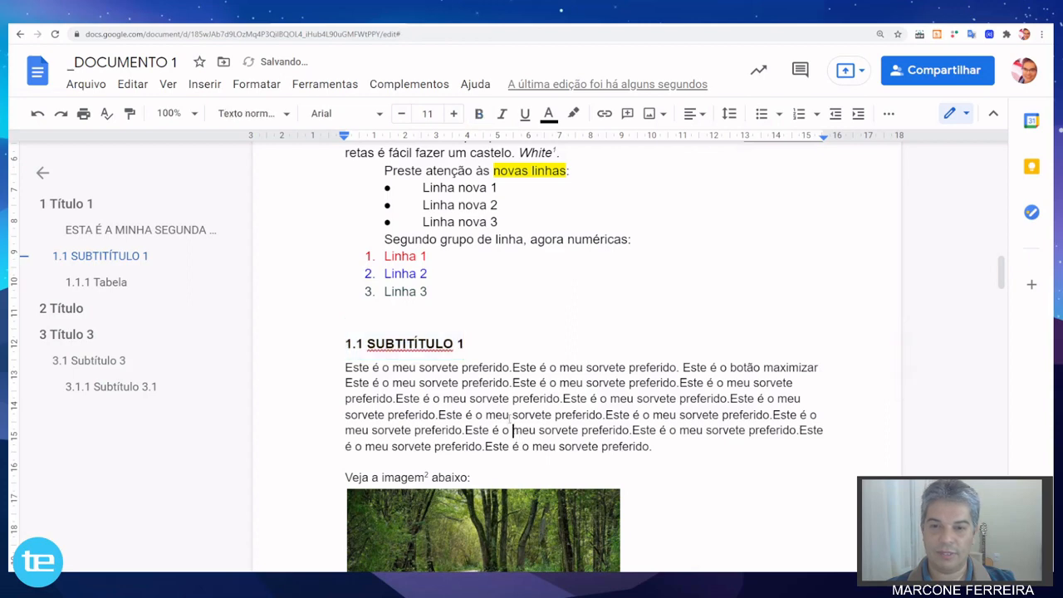
# Insert a table of contents (Sumário) with page numbers on the blank first page.
pyautogui.scroll(5, 502, 400)
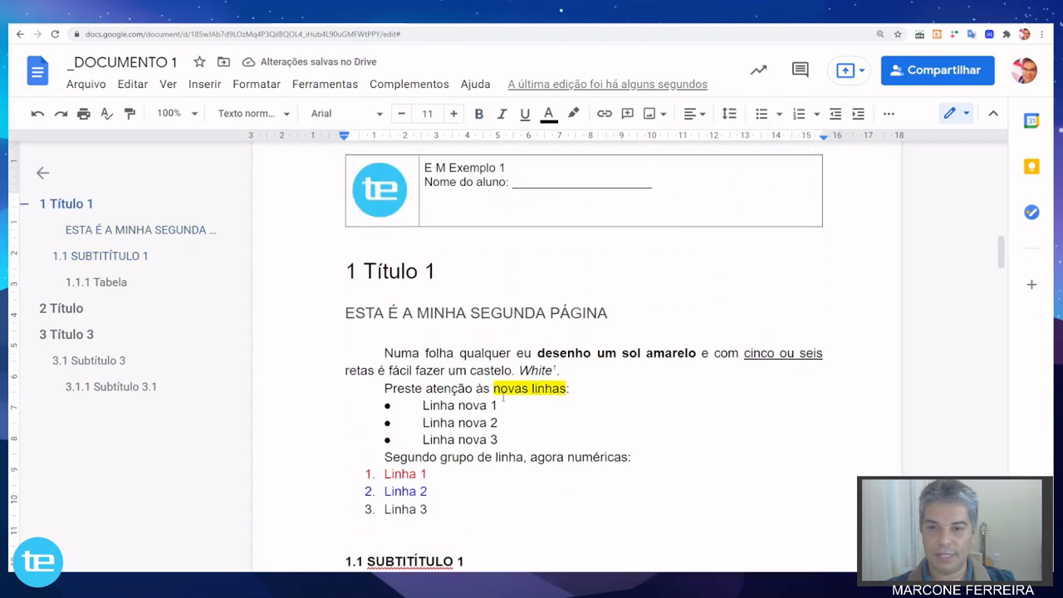
pyautogui.scroll(1, 502, 399)
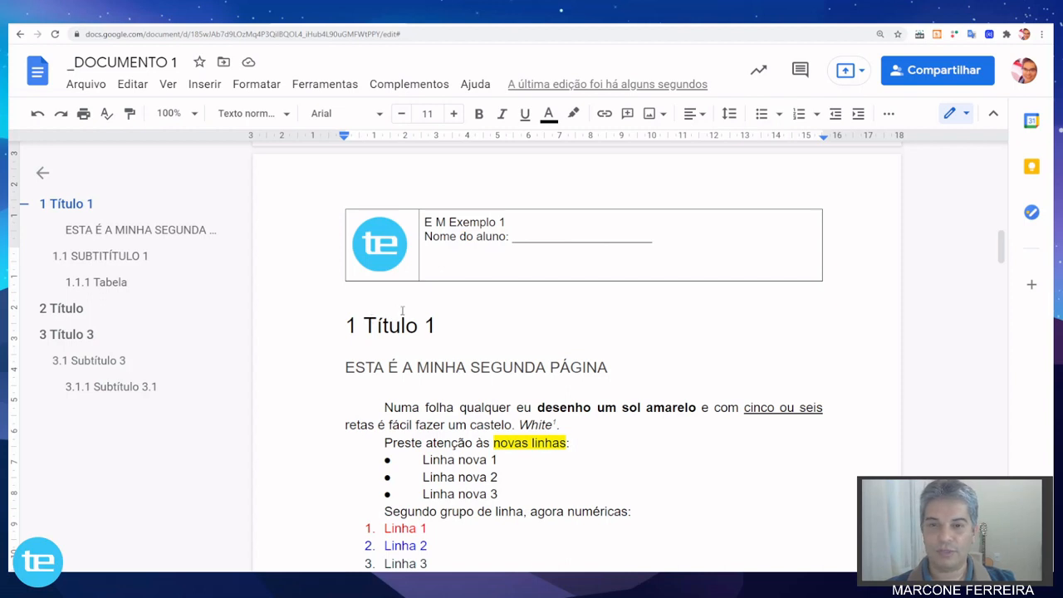
pyautogui.scroll(10, 402, 310)
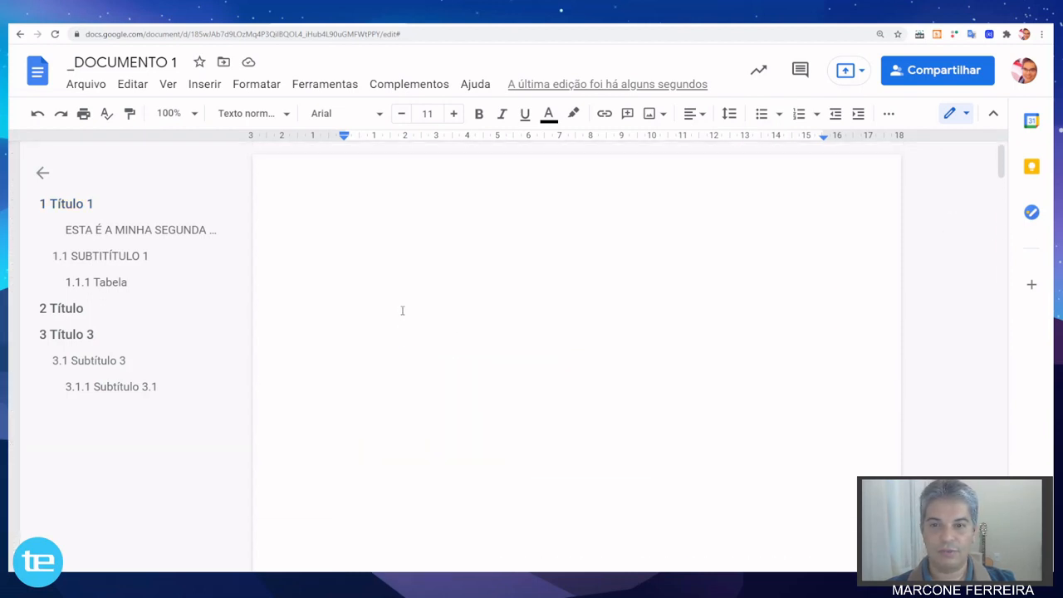
pyautogui.click(328, 221)
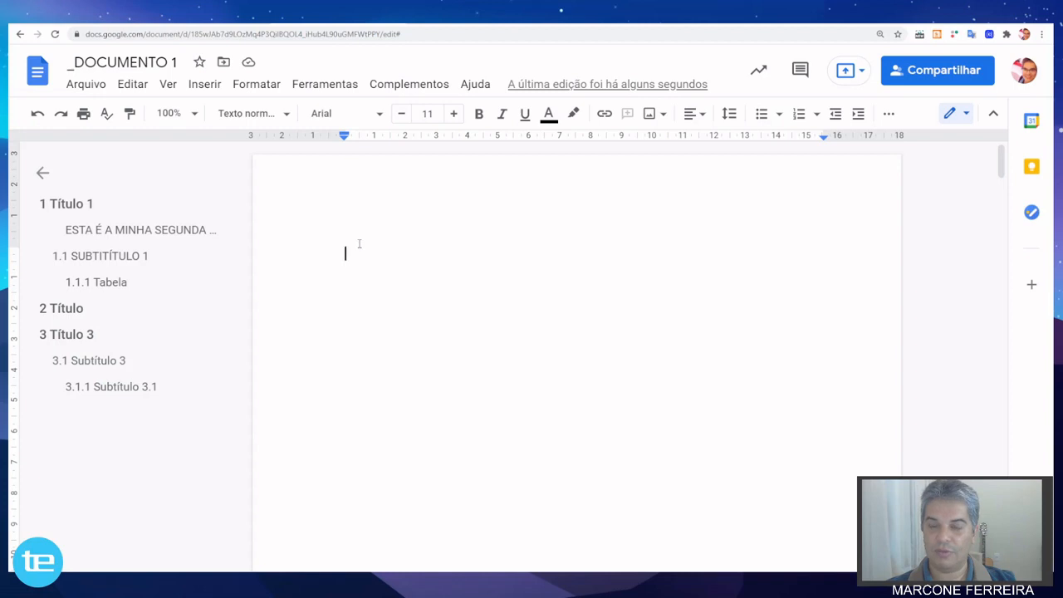
pyautogui.click(205, 88)
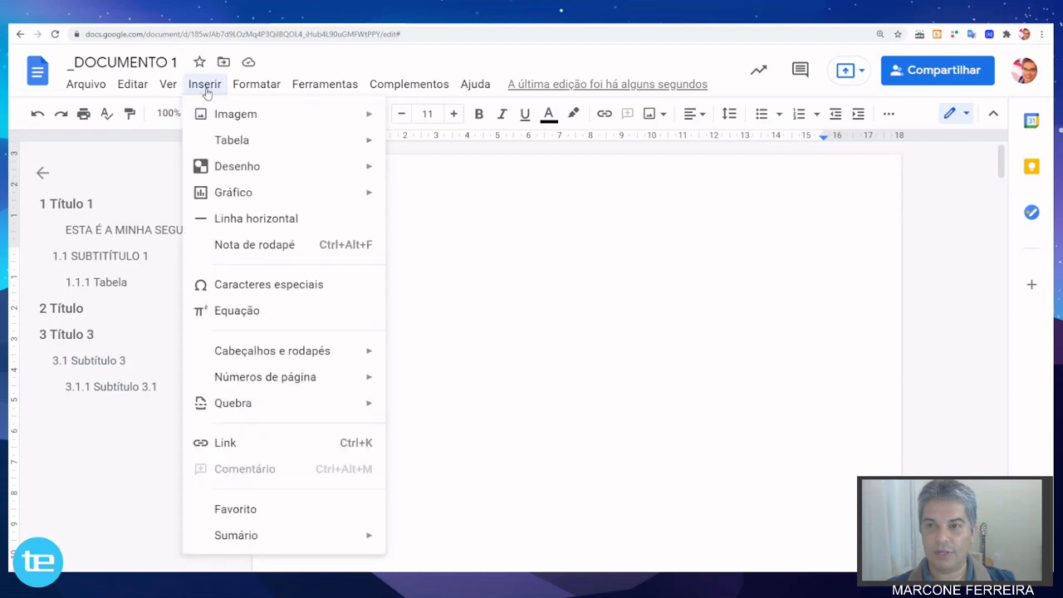
pyautogui.moveTo(332, 540)
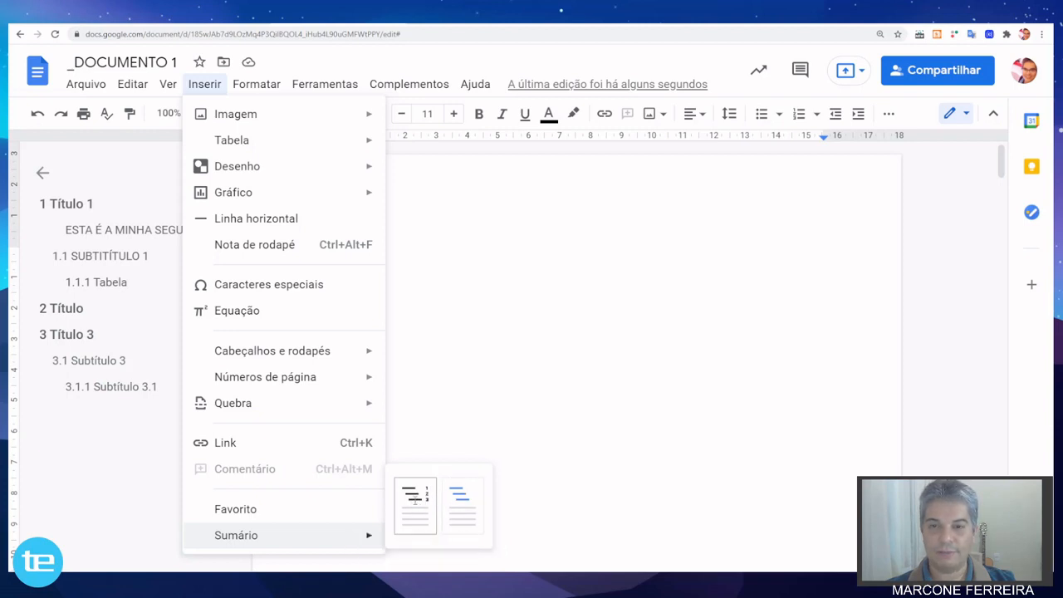
pyautogui.click(415, 501)
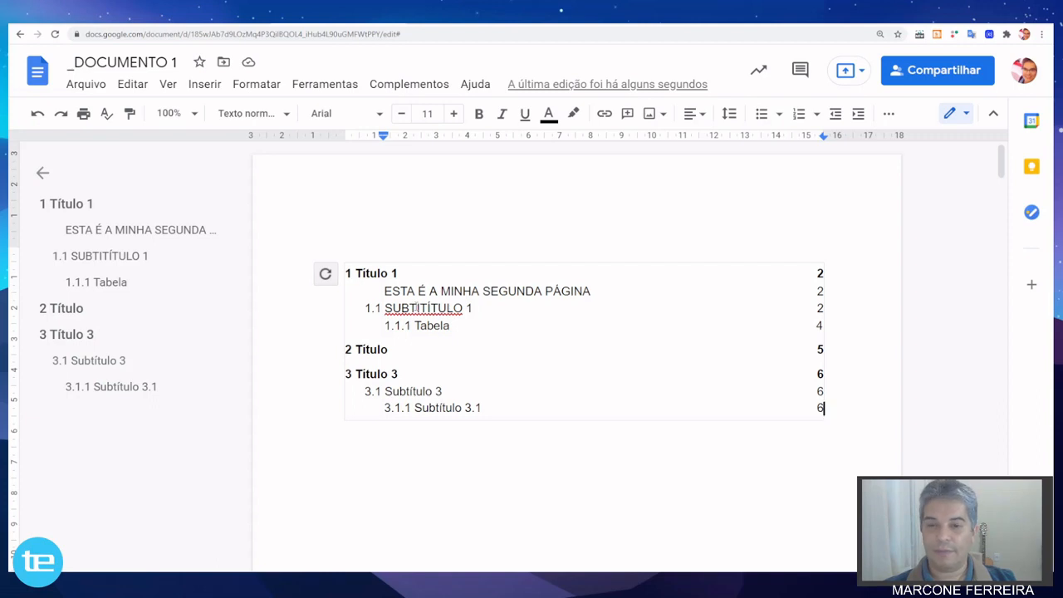
# Add the title "SUMÁRIO" above the table of contents and format it bold at size 12.
pyautogui.scroll(-1, 416, 307)
pyautogui.scroll(1, 416, 307)
pyautogui.click(370, 246)
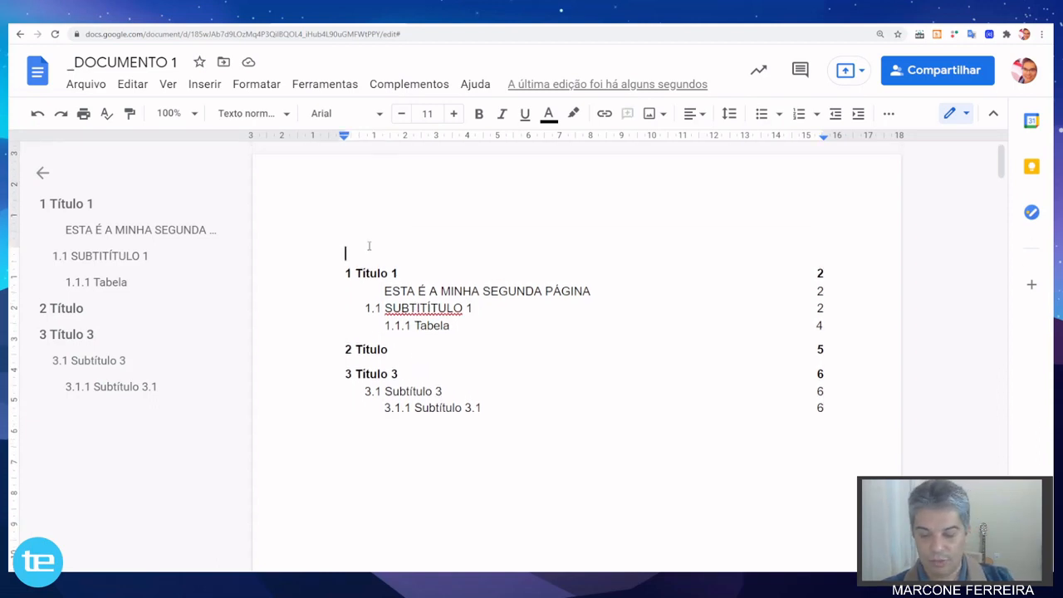
pyautogui.write('SUMÁRIO')
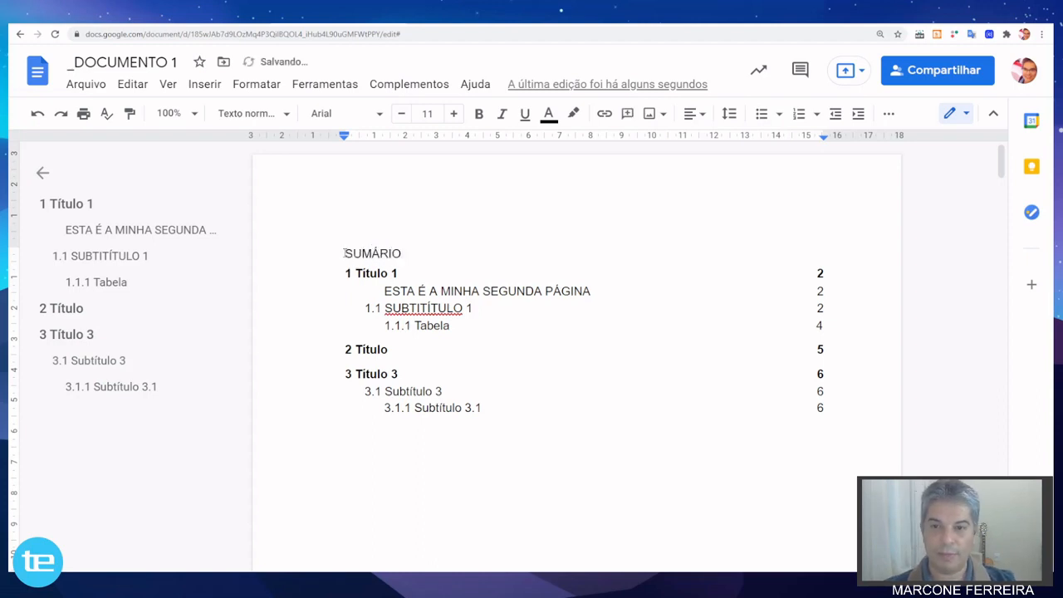
pyautogui.doubleClick(407, 253)
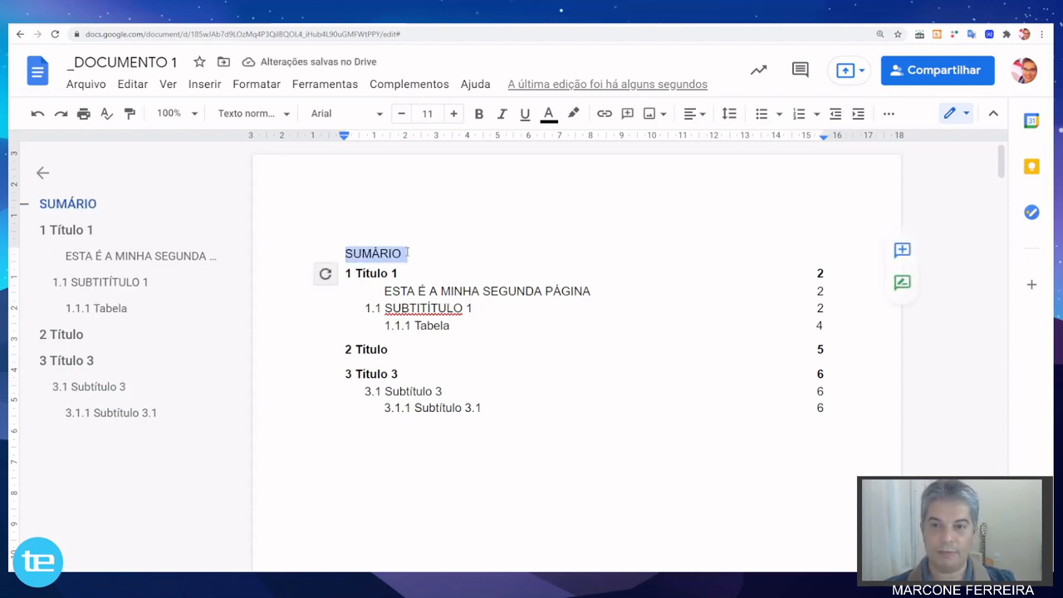
pyautogui.click(478, 113)
pyautogui.click(453, 117)
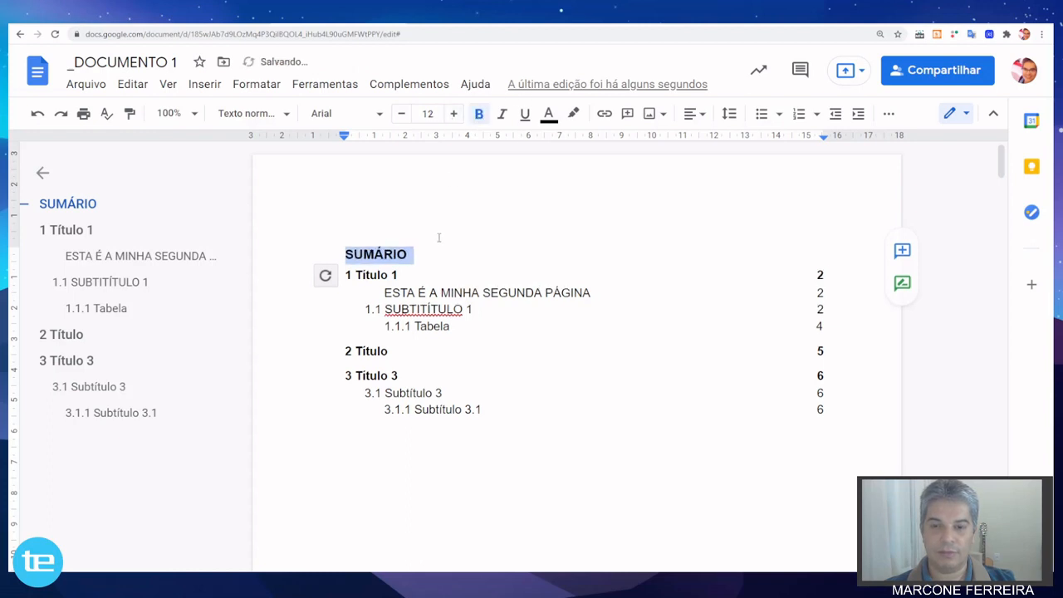
# Add a blank line between the "SUMÁRIO" title and the table of contents.
pyautogui.click(421, 254)
pyautogui.scroll(-1, 449, 229)
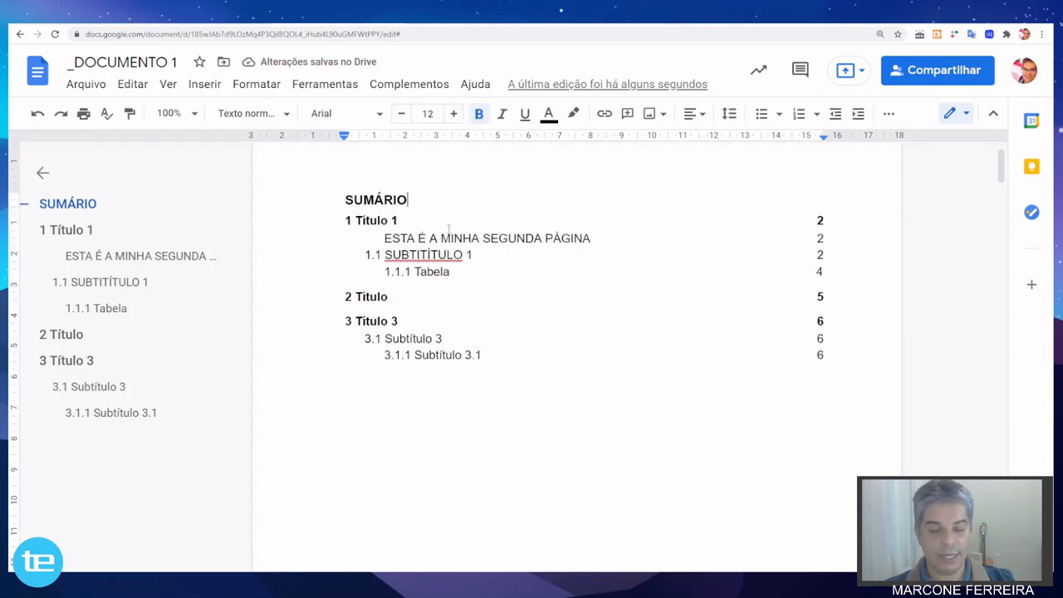
pyautogui.press('Return')
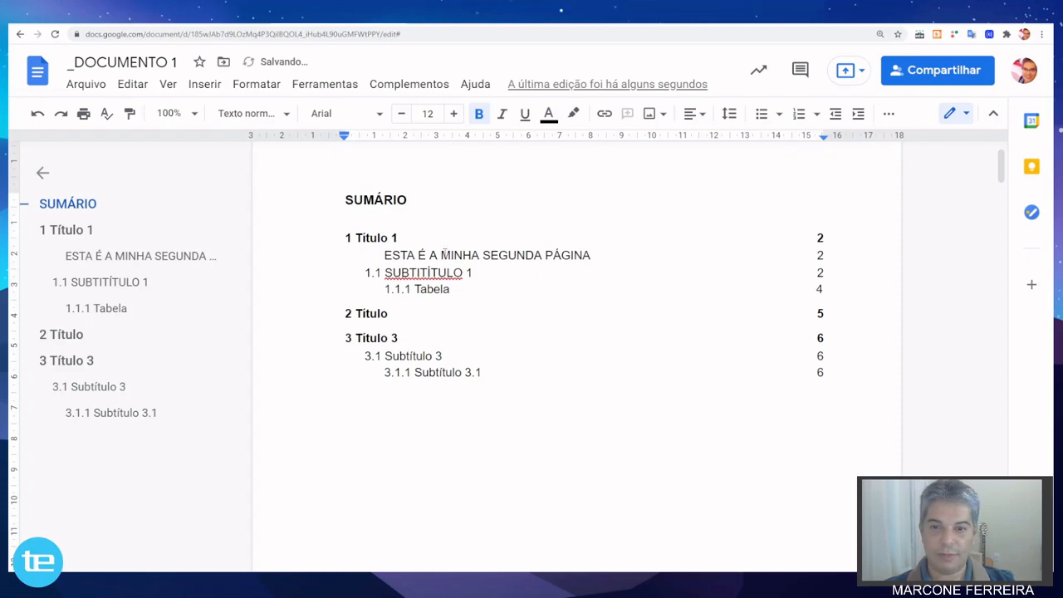
# Check the heading links of the "ESTA É A MINHA SEGUNDA PÁGINA" and "3 Título 3" entries in the table of contents.
pyautogui.click(446, 255)
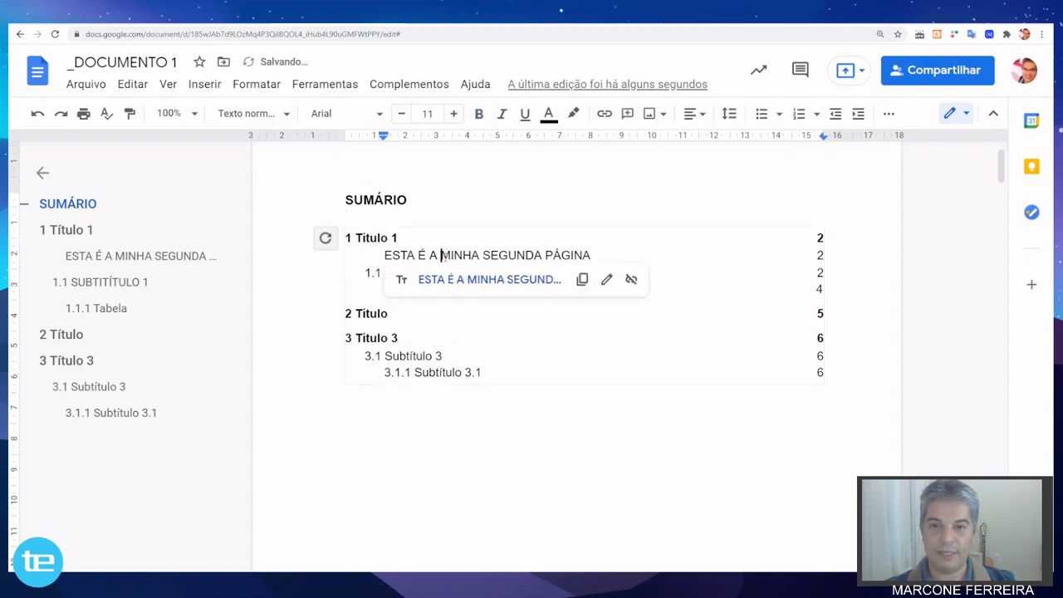
pyautogui.click(412, 322)
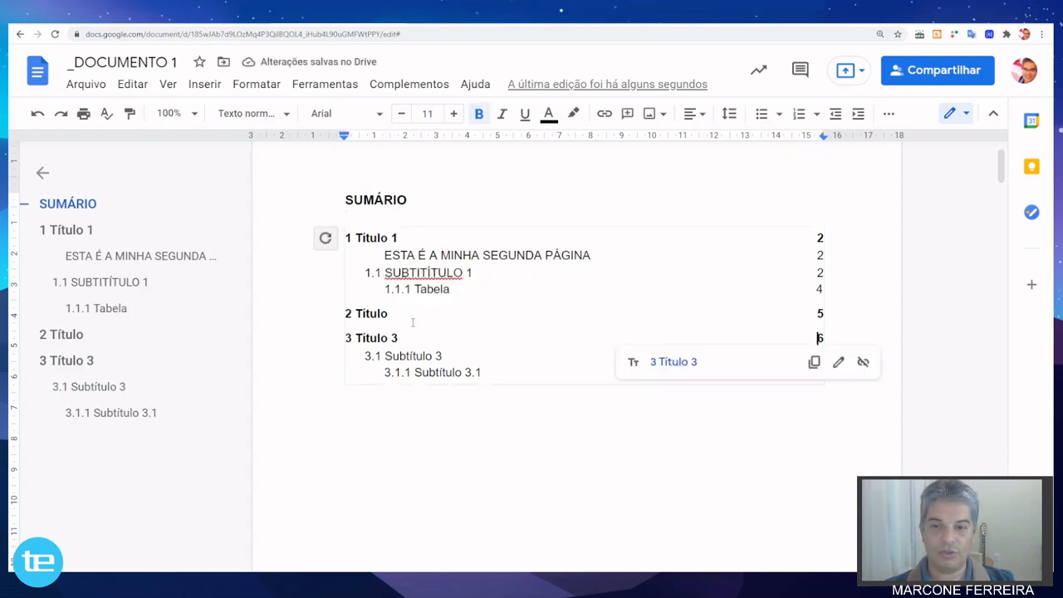
pyautogui.click(446, 435)
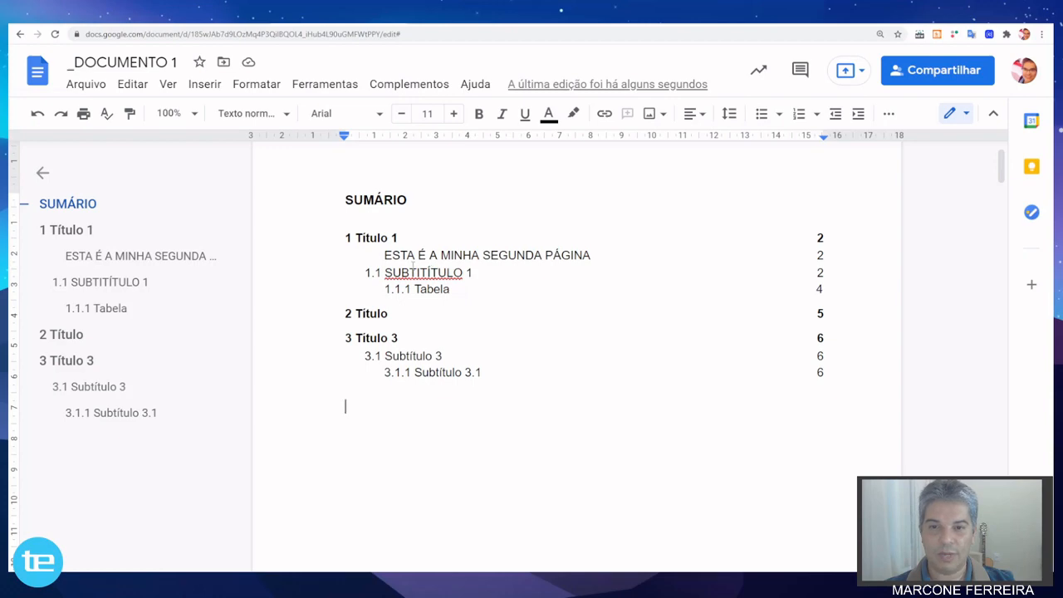
# Copy the "Este é o meu sorvete preferido" paragraph from under heading 1.1 and paste it below "3 Título 3" on page 6.
pyautogui.scroll(1, 412, 266)
pyautogui.scroll(-10, 407, 274)
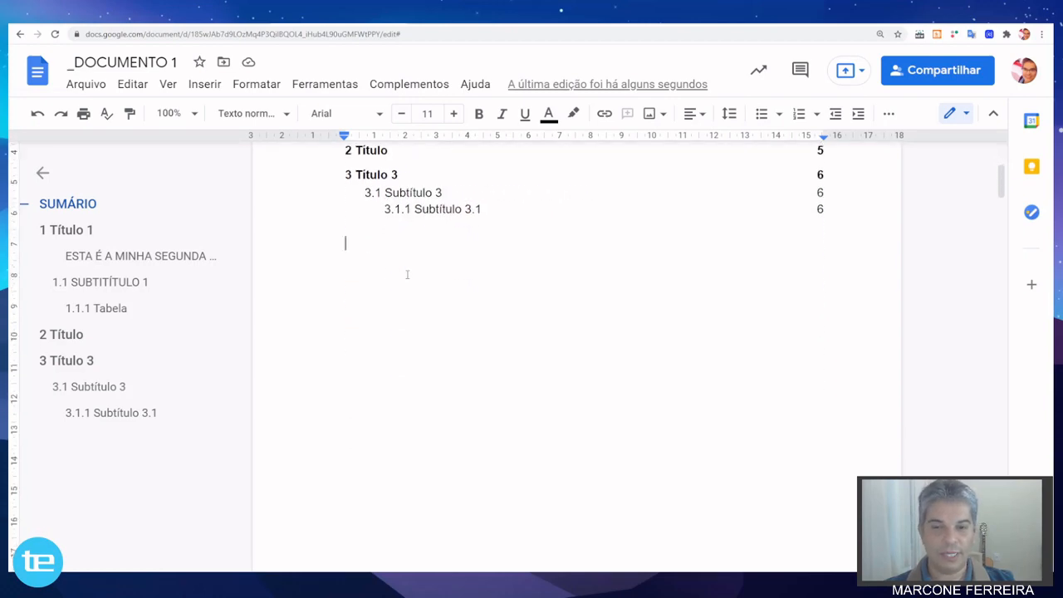
pyautogui.scroll(-1, 407, 274)
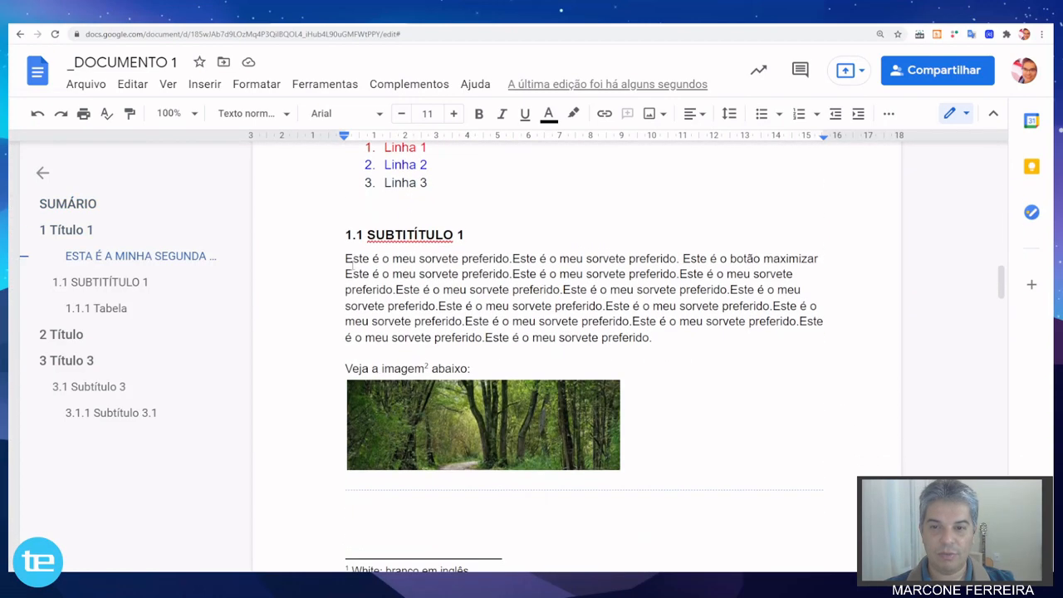
pyautogui.moveTo(345, 259); pyautogui.dragTo(656, 337)
pyautogui.hotkey('ctrl', 'c')
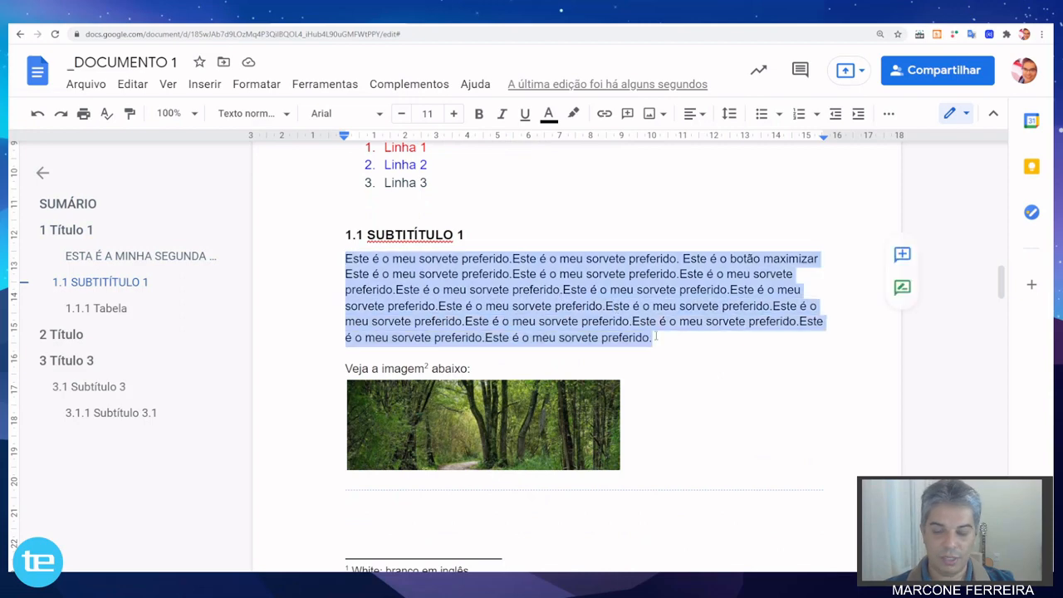
pyautogui.scroll(-20, 572, 304)
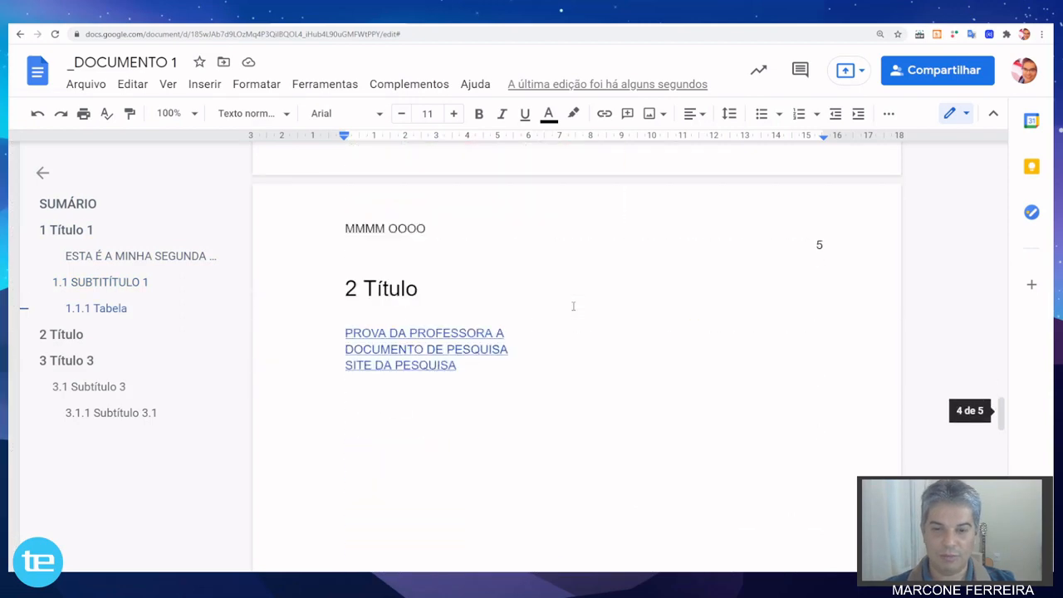
pyautogui.scroll(-10, 572, 304)
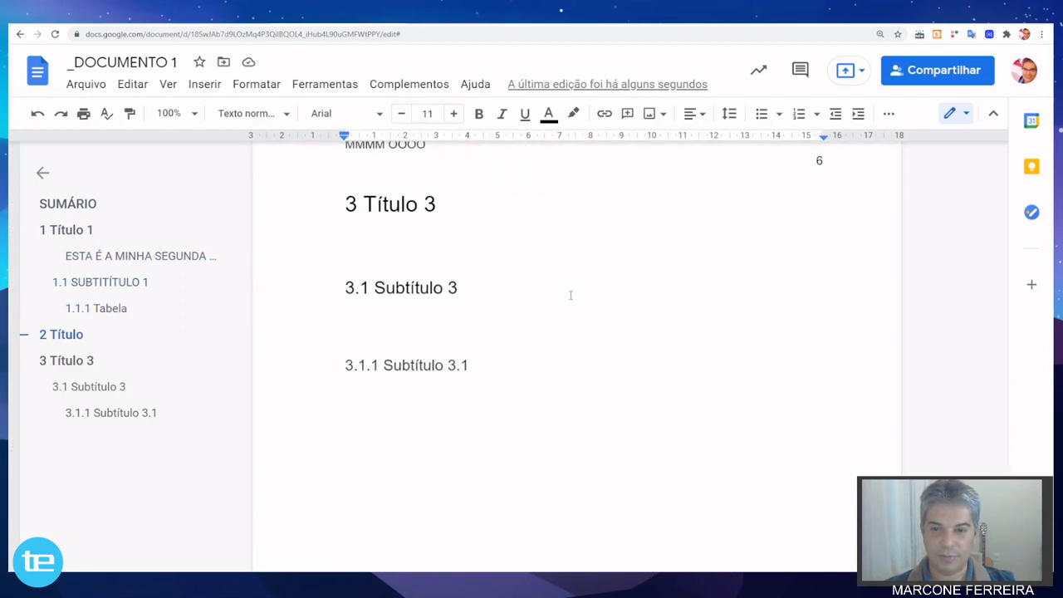
pyautogui.click(352, 315)
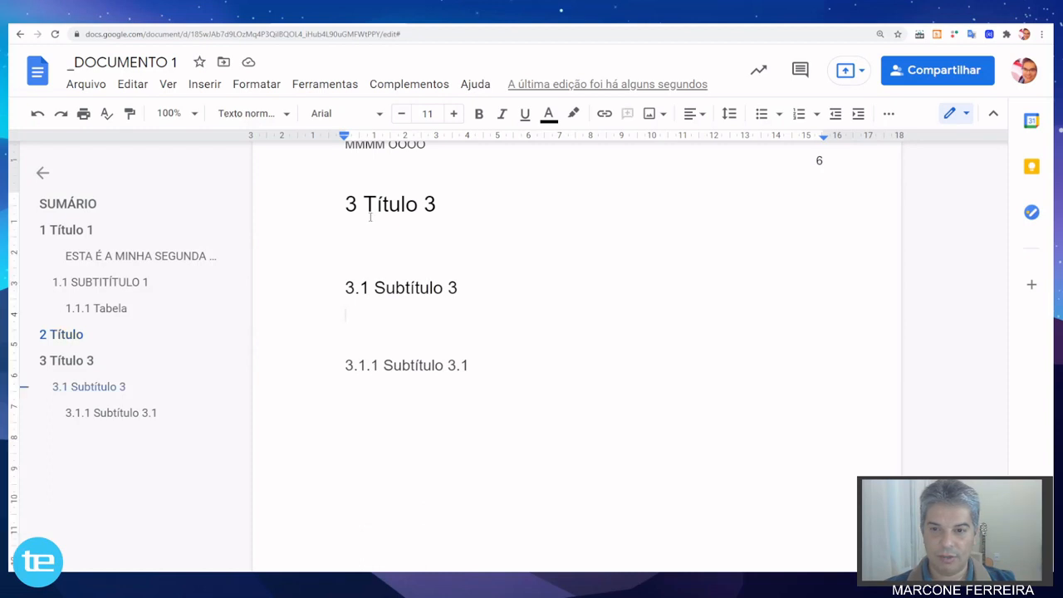
pyautogui.click(350, 232)
pyautogui.hotkey('ctrl', 'v')
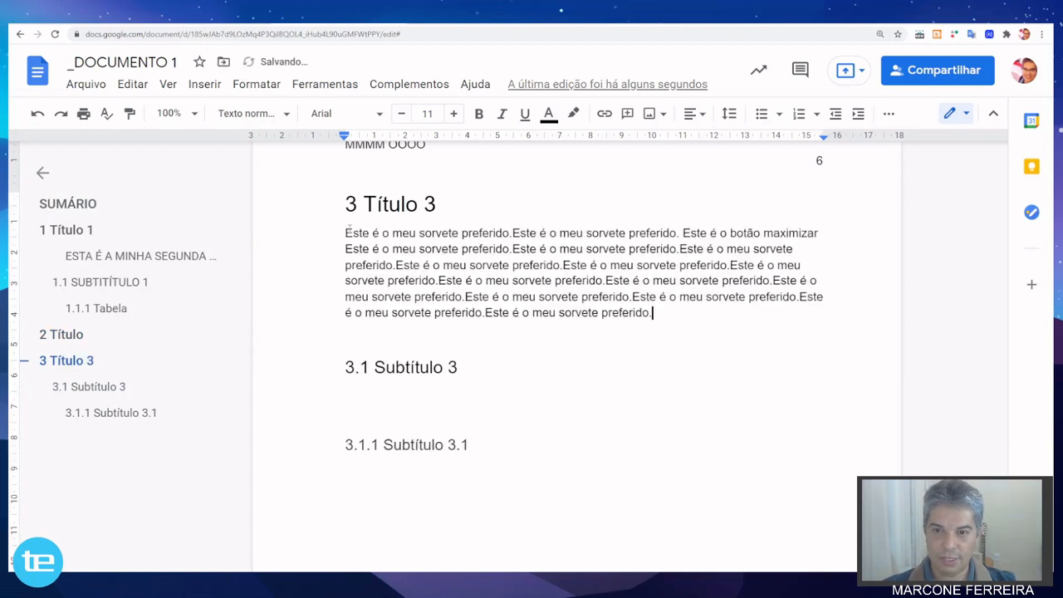
# Paste the copied paragraph twice in a row below the "3.1 Subtítulo 3" heading.
pyautogui.scroll(-2, 349, 230)
pyautogui.click(346, 231)
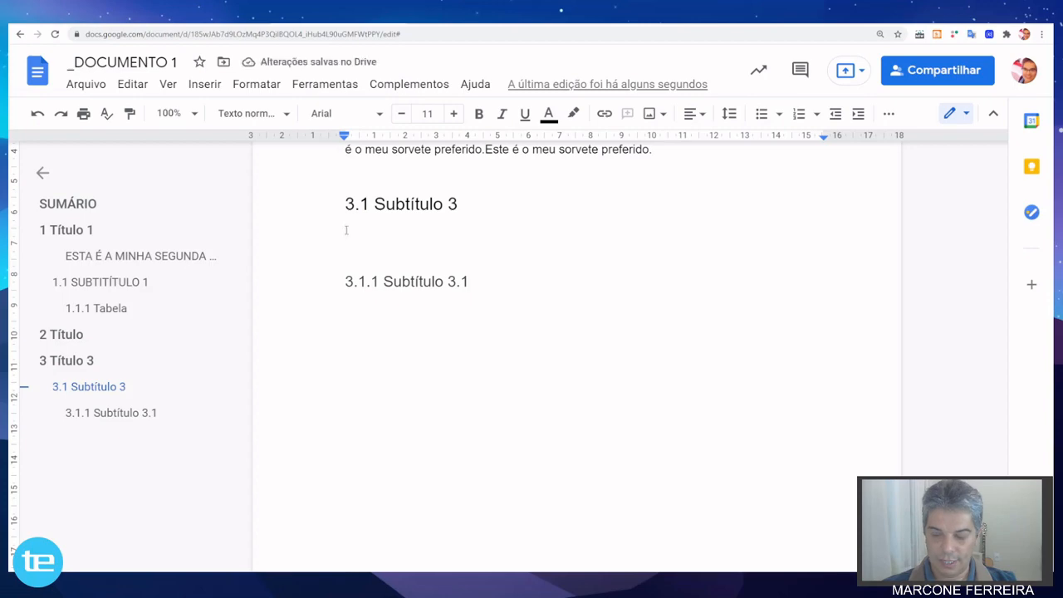
pyautogui.hotkey('ctrl', 'v')
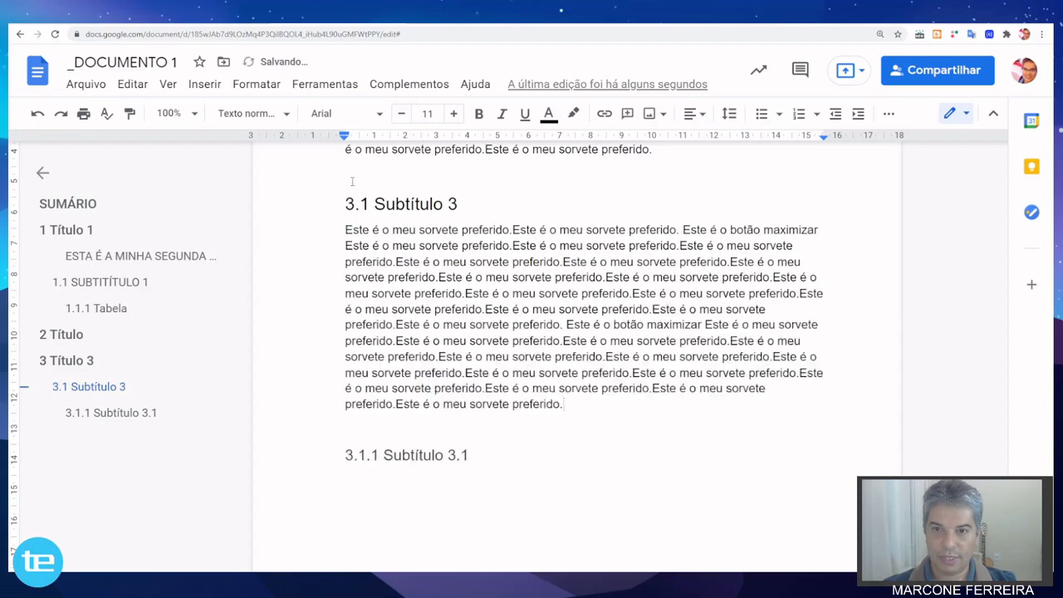
pyautogui.click(353, 182)
# Compare the table of contents page numbers with the pages where headings 3, 3.1 and 3.1.1 are located.
pyautogui.scroll(-4, 352, 181)
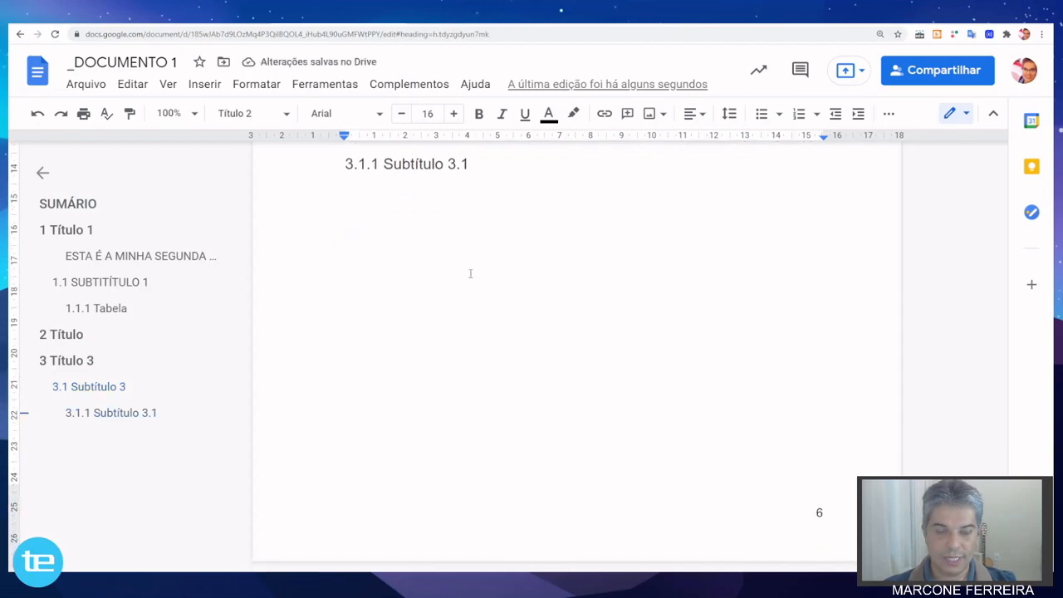
pyautogui.scroll(10, 651, 368)
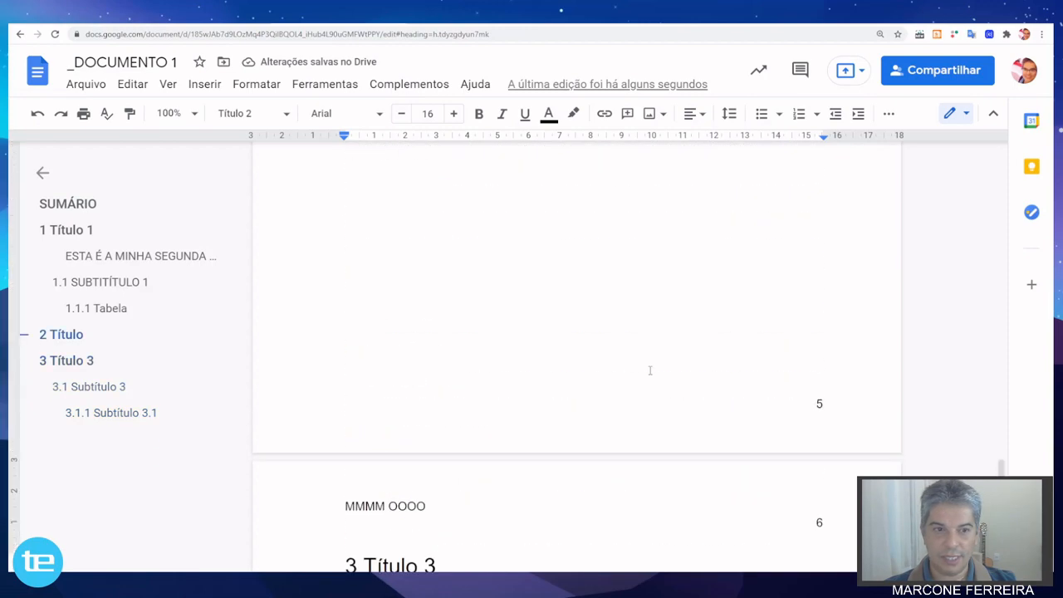
pyautogui.moveTo(1002, 469); pyautogui.dragTo(1002, 156)
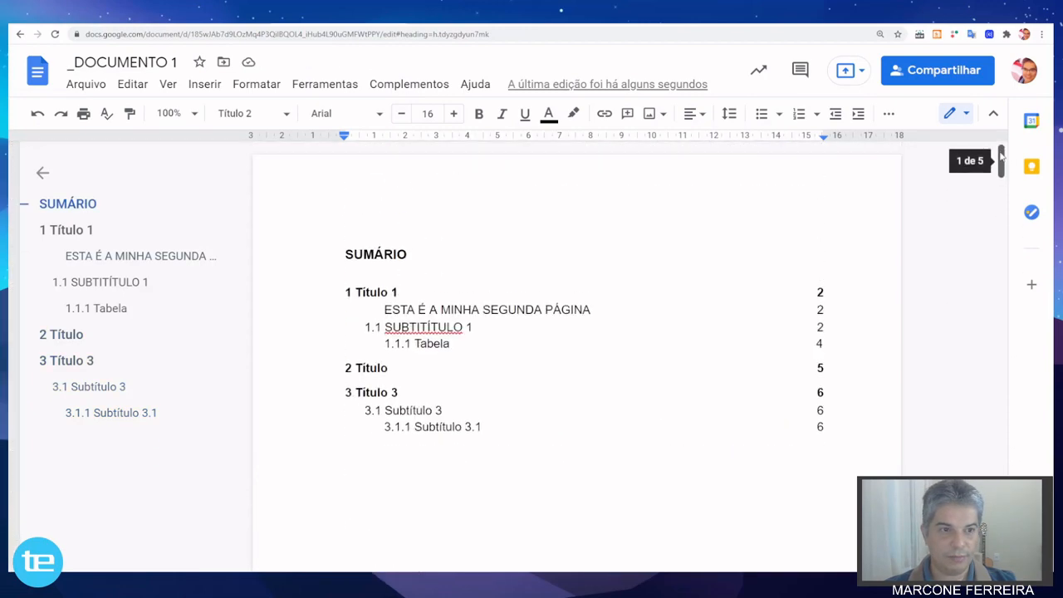
pyautogui.scroll(-2, 579, 427)
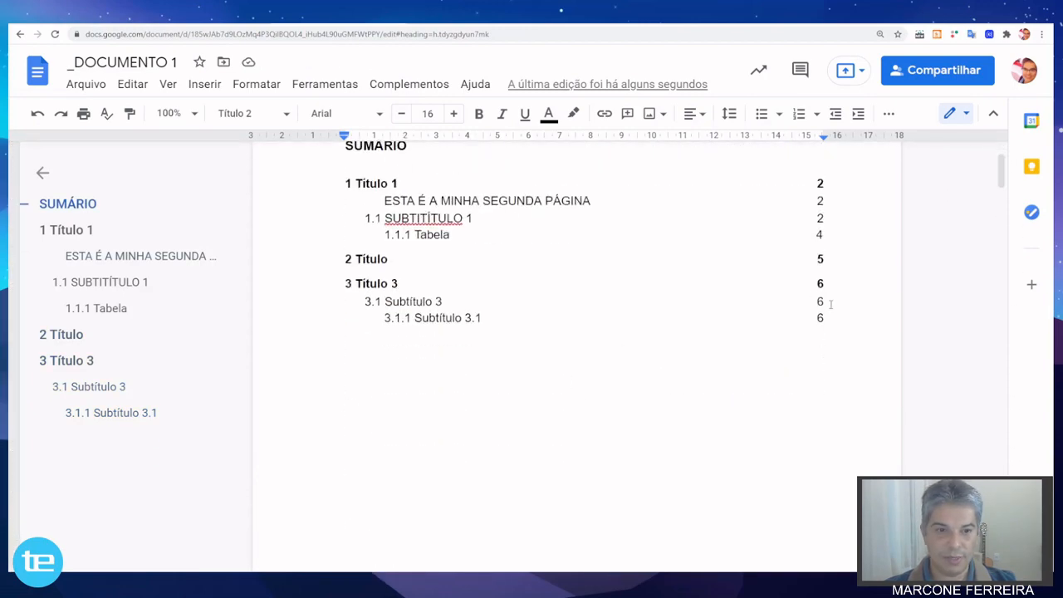
pyautogui.scroll(-15, 600, 327)
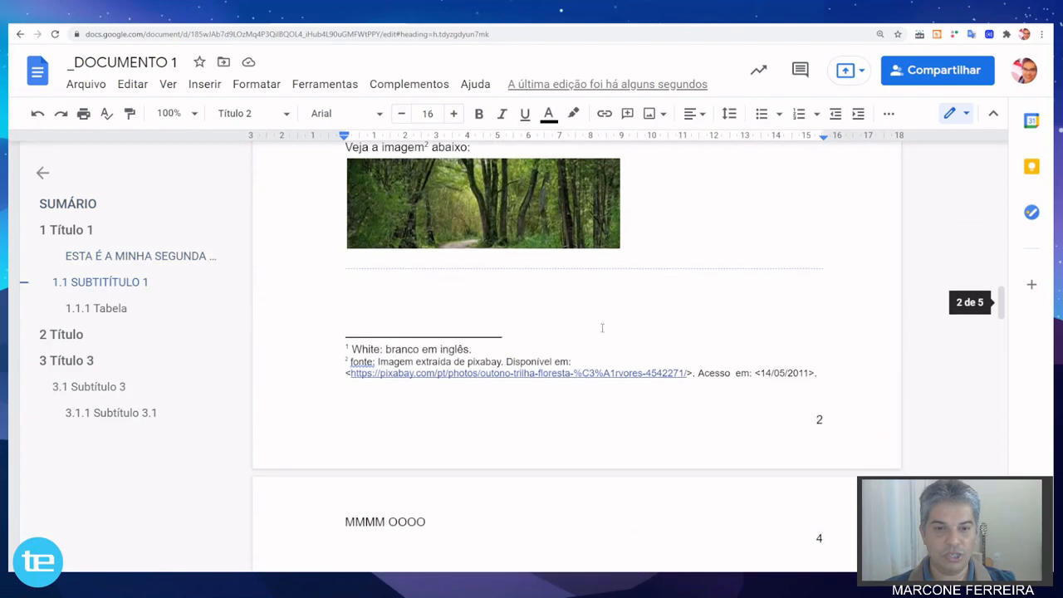
pyautogui.scroll(-20, 602, 327)
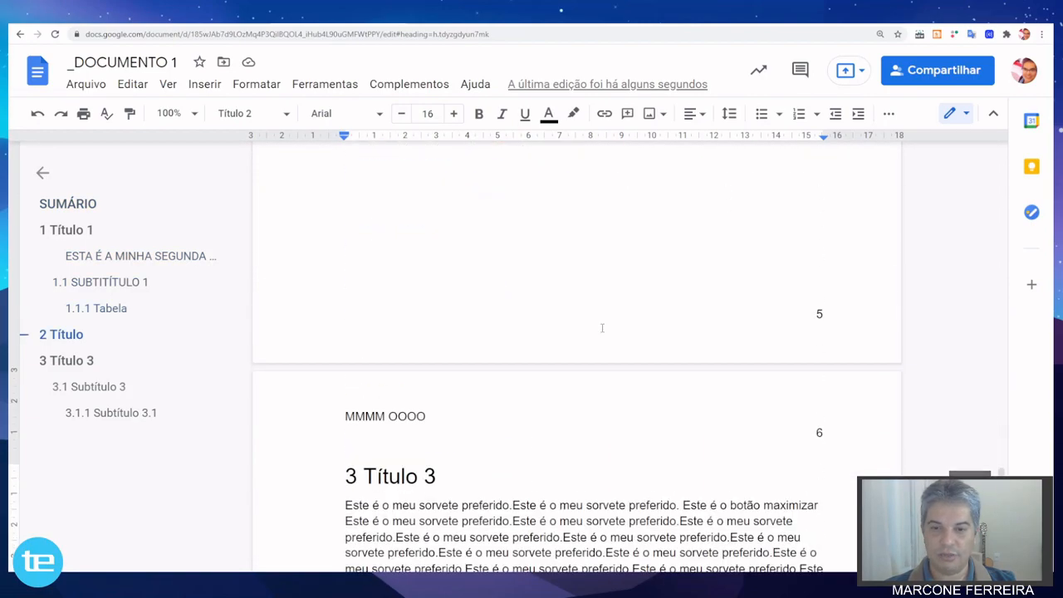
pyautogui.scroll(-10, 602, 328)
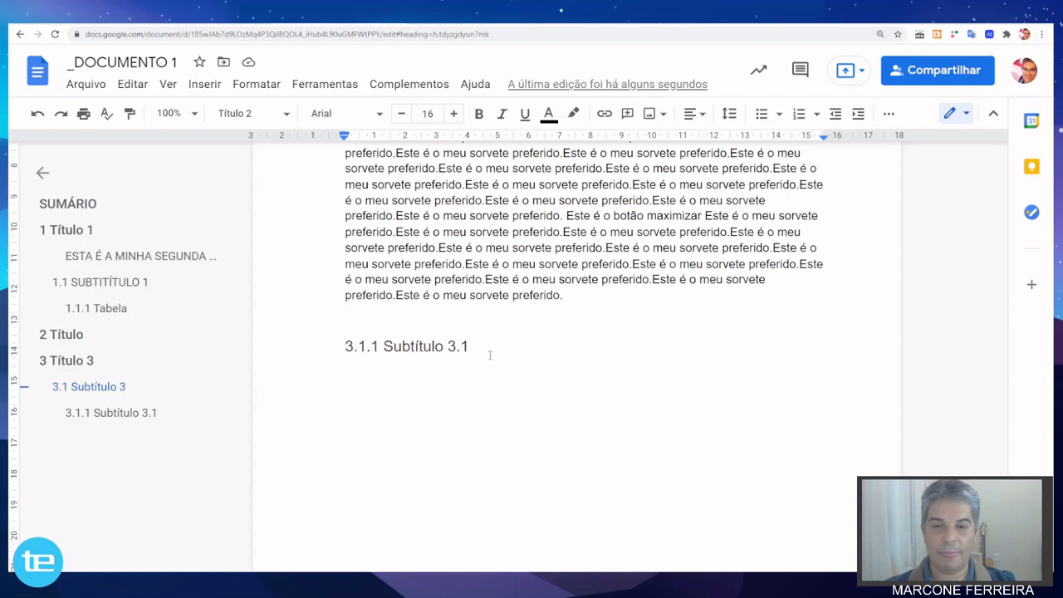
# Paste the copied paragraph repeatedly after the text of section 3.1 until "3.1.1 Subtítulo 3.1" moves to page 7.
pyautogui.click(351, 314)
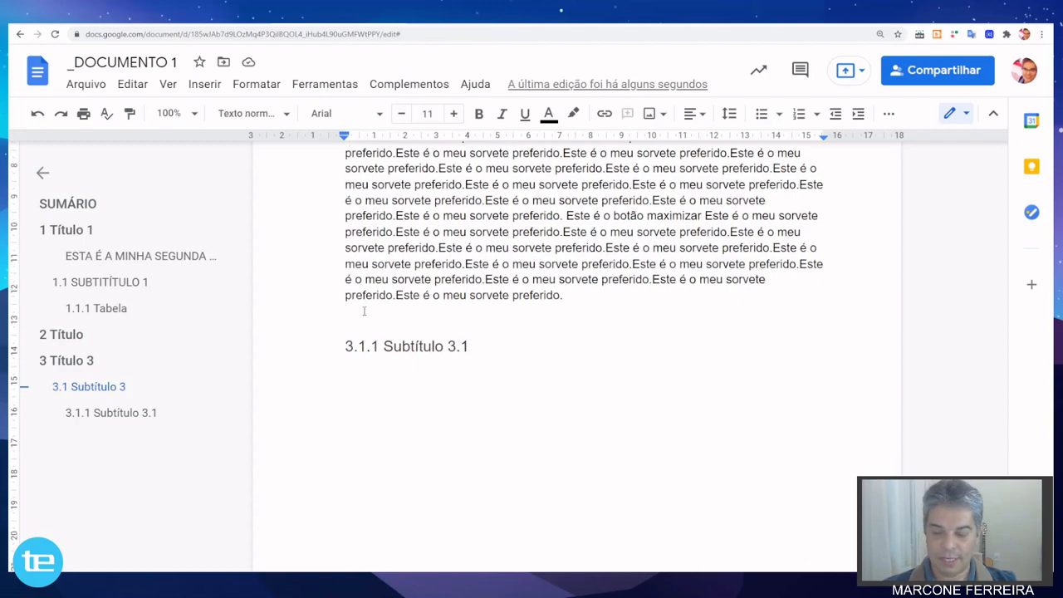
pyautogui.hotkey('ctrl', 'v')
pyautogui.hotkey('ctrl', 'v')
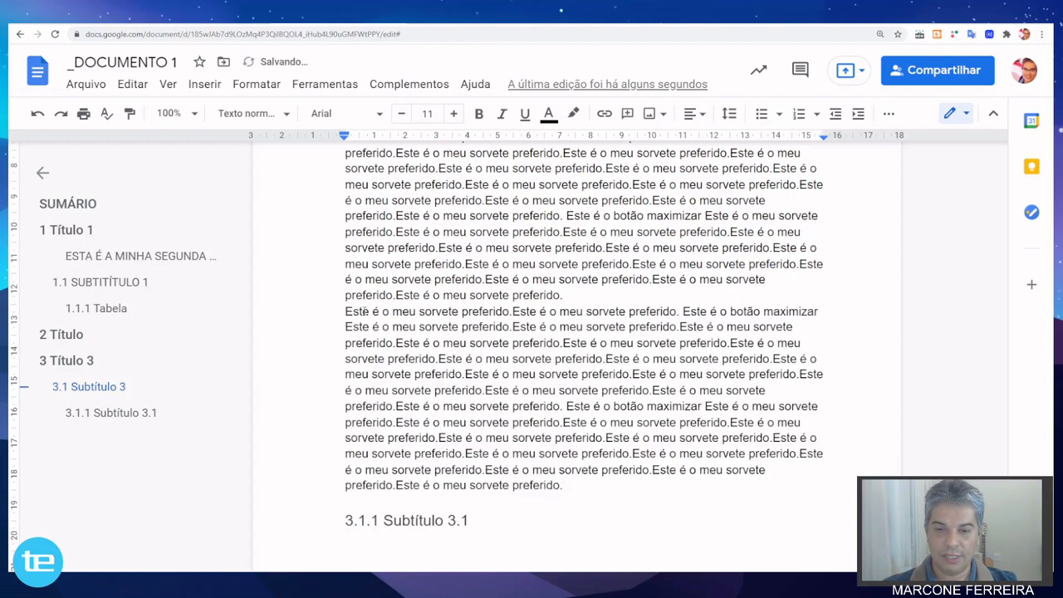
pyautogui.hotkey('ctrl', 'v')
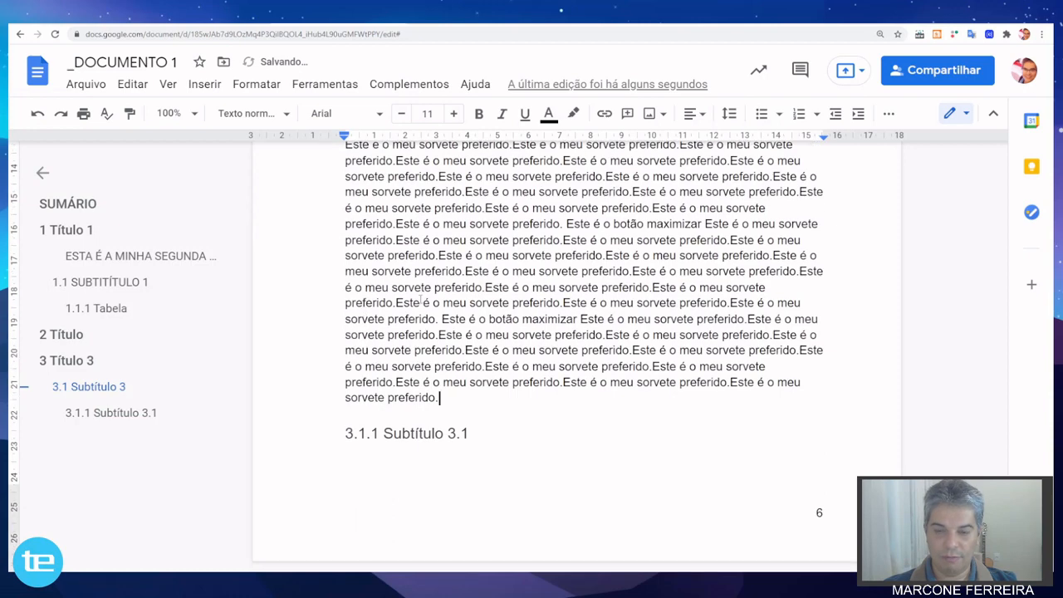
pyautogui.hotkey('ctrl', 'v')
pyautogui.scroll(-3, 421, 299)
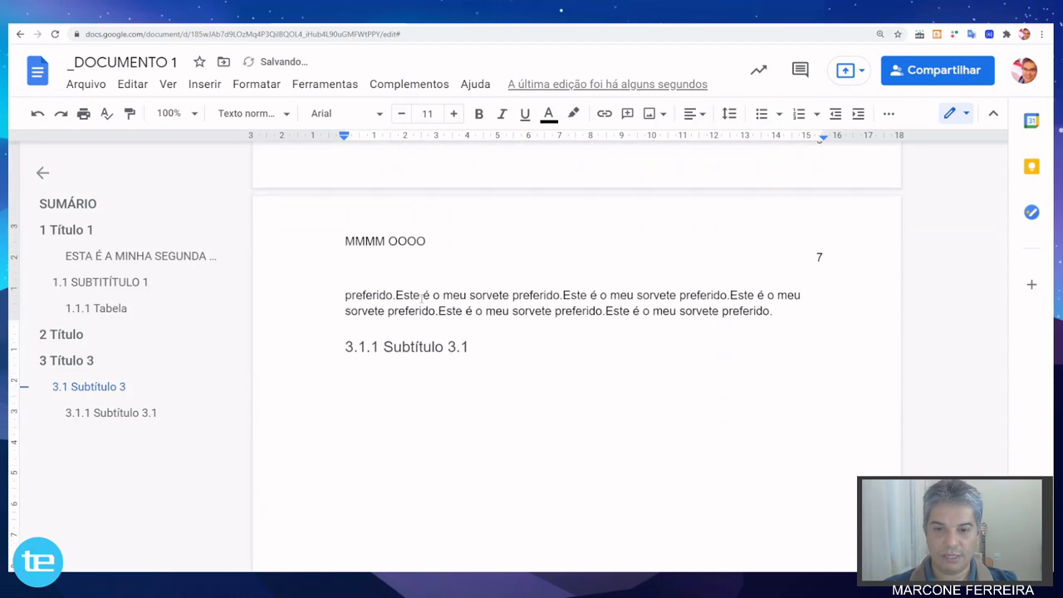
pyautogui.hotkey('ctrl', 'v')
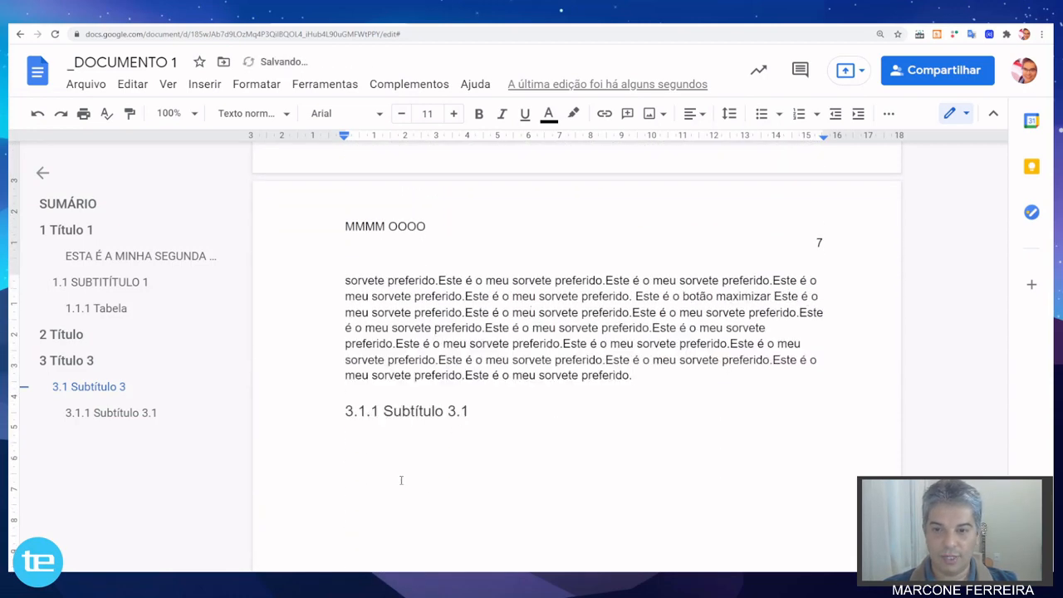
pyautogui.click(356, 440)
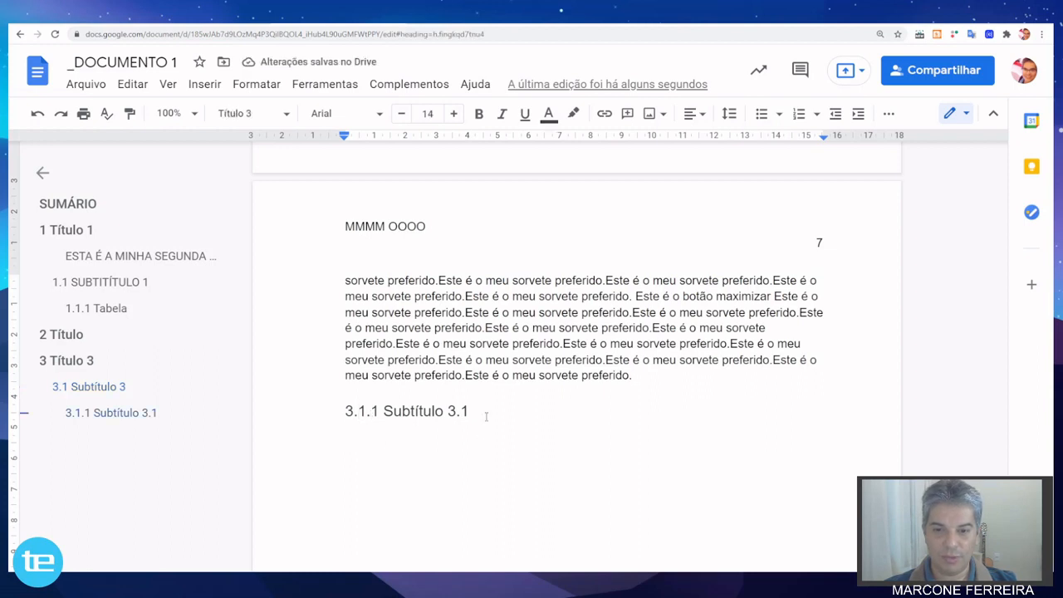
pyautogui.click(347, 445)
pyautogui.click(379, 448)
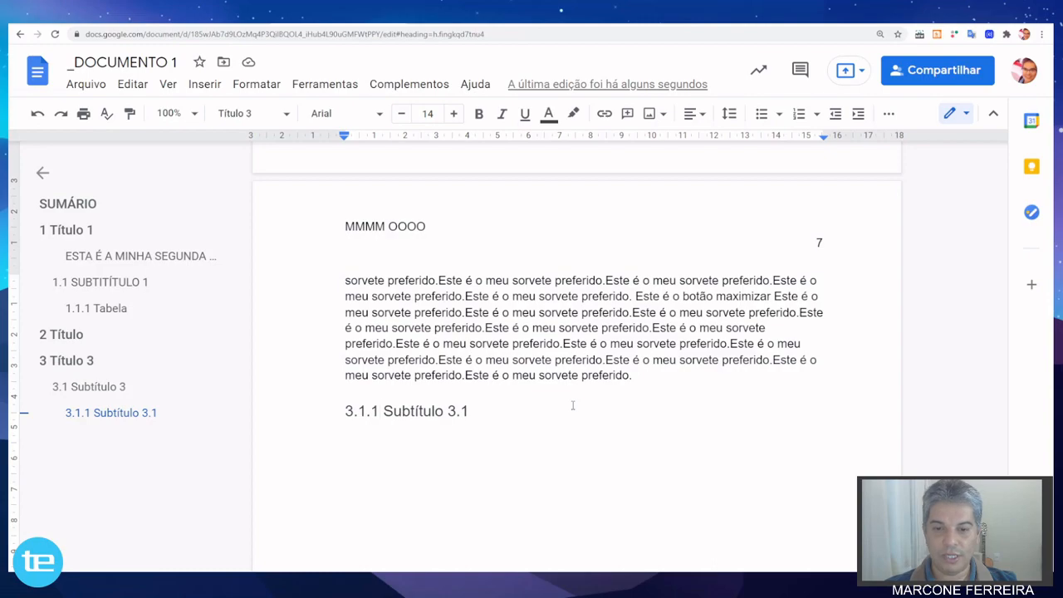
# Paste the copied paragraph repeatedly on the blank line ending section "3 Título 3" until "3.1 Subtítulo 3" moves to page 7.
pyautogui.scroll(15, 572, 406)
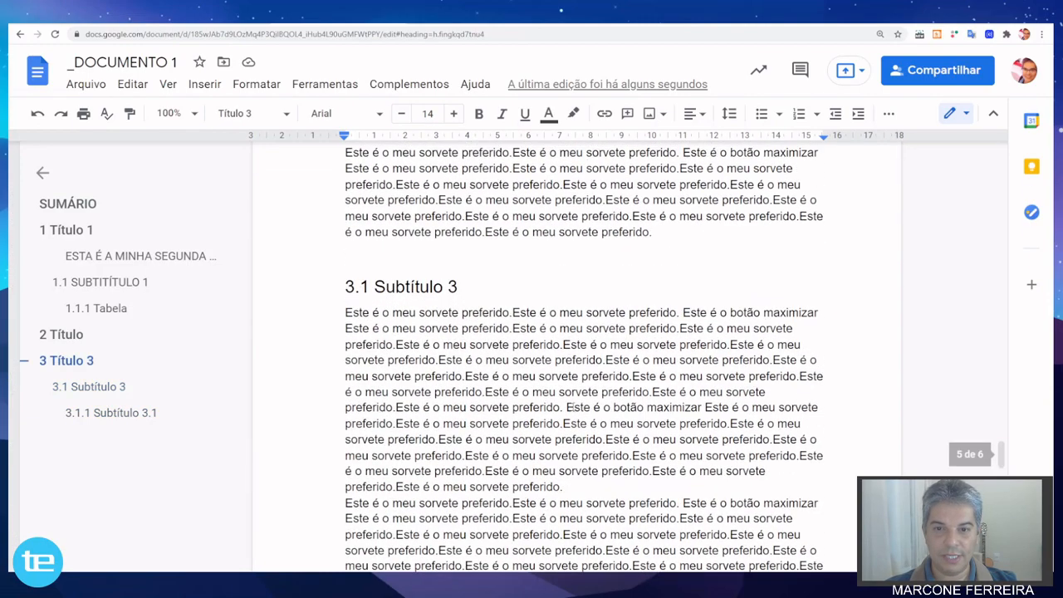
pyautogui.scroll(3, 570, 407)
pyautogui.click(347, 359)
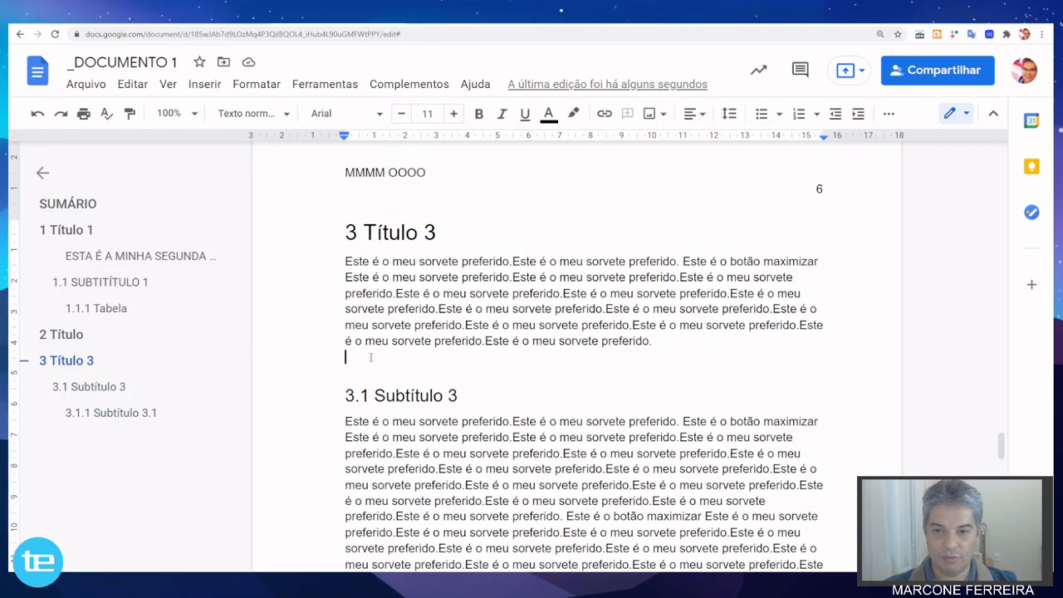
pyautogui.hotkey('ctrl', 'v')
pyautogui.hotkey('ctrl', 'v')
pyautogui.hotkey('ctrl', 'v')
pyautogui.hotkey('ctrl', 'v')
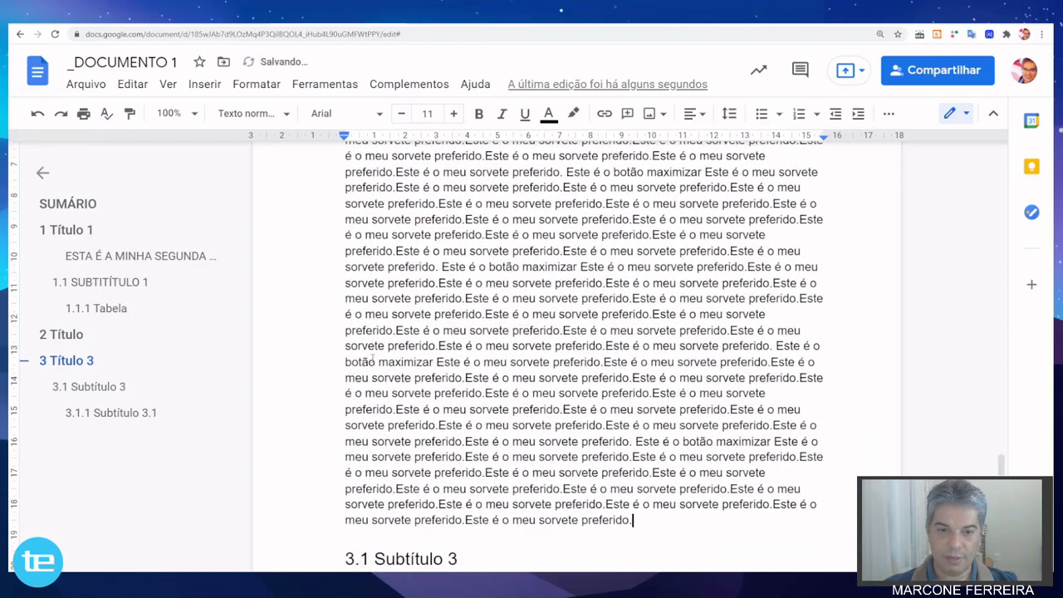
pyautogui.write('Este é o meu sorvete preferido.Este é o meu sorvete preferido. Este é o botão maximizar Este é o meu sorvete preferido.Este é o meu sorvete preferido.Este é o meu sorvete preferido.Este é o meu sorvete preferido.Este é o meu sorvete preferido.Este é o meu sorvete preferido.Este é o meu sorvete preferido.Este é o meu sorvete preferido.Este é o meu sorvete preferido.Este é o meu sorvete preferido.Este é o meu sorvete preferido.Este é o meu sorvete preferido.Este é o meu sorvete preferido.')
pyautogui.scroll(-2, 376, 360)
pyautogui.scroll(4, 463, 352)
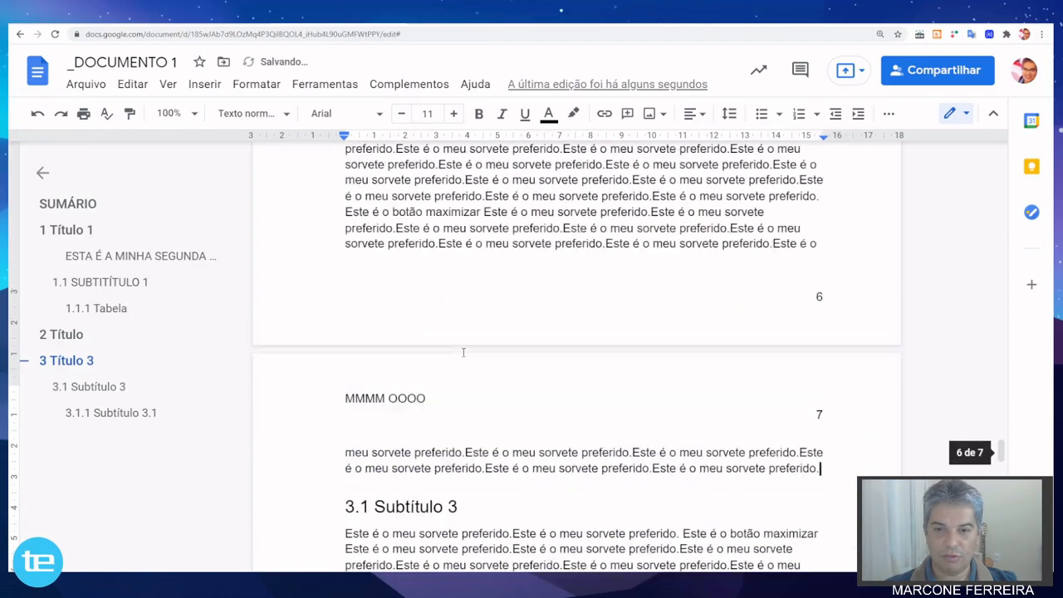
# Update the table of contents on the first page and check its "3.1.1 Subtítulo 3.1" entry.
pyautogui.scroll(12, 534, 330)
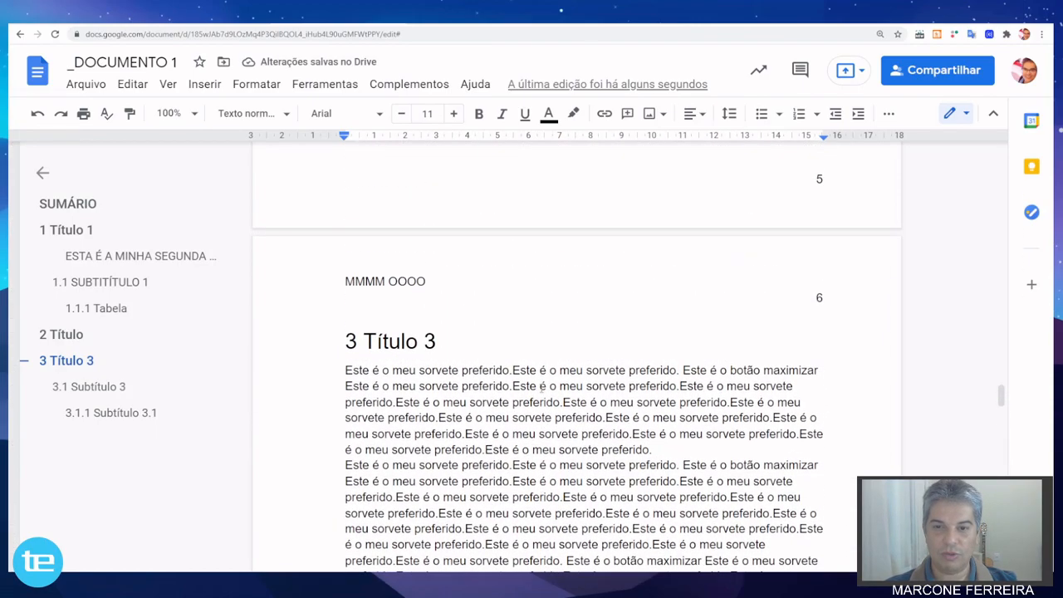
pyautogui.scroll(-4, 541, 389)
pyautogui.scroll(-6, 541, 389)
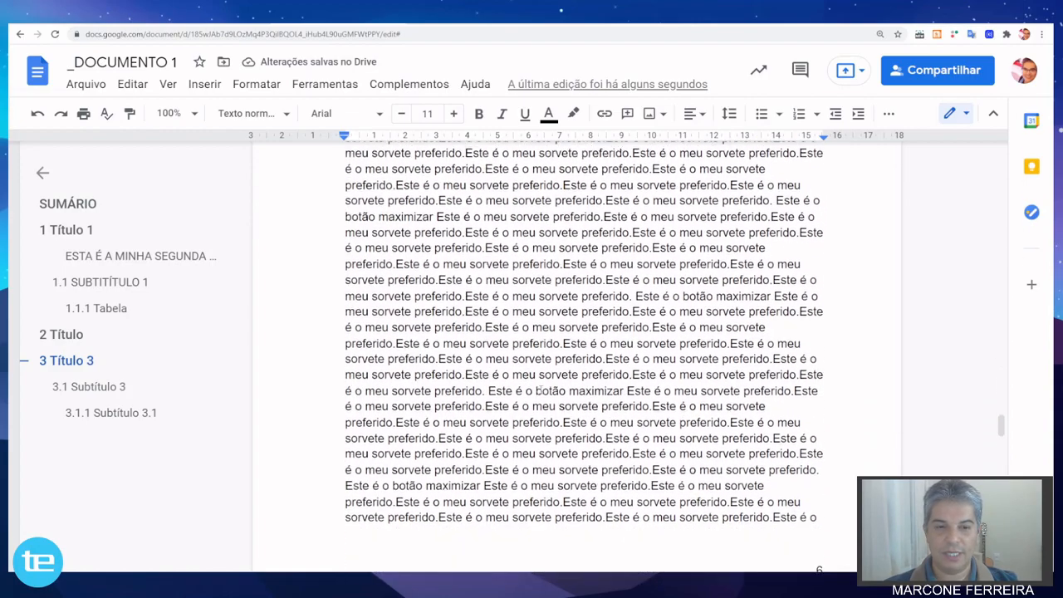
pyautogui.scroll(-2, 540, 384)
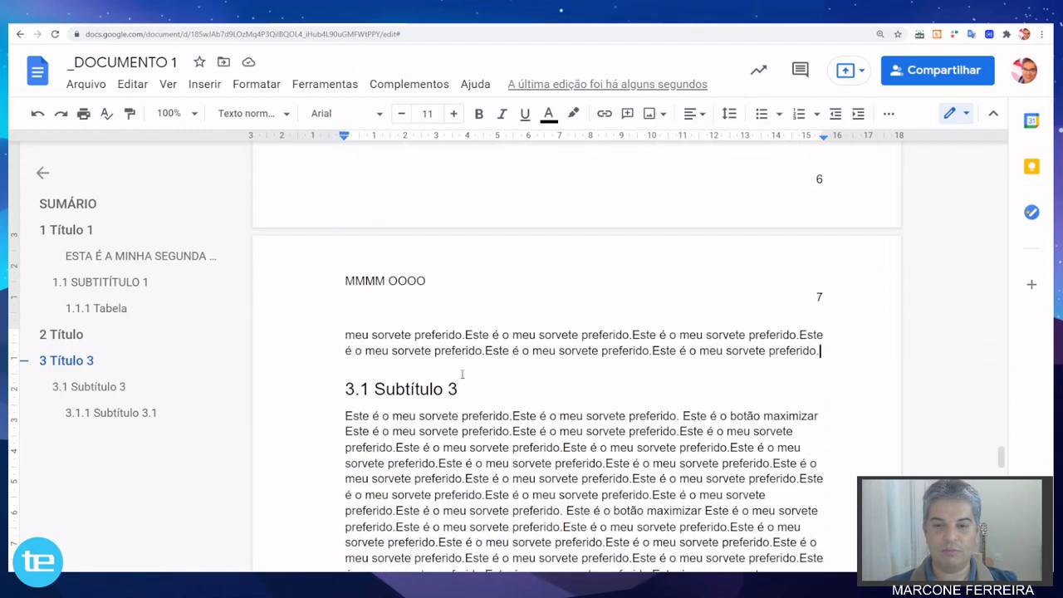
pyautogui.scroll(-2, 461, 380)
pyautogui.scroll(1, 387, 308)
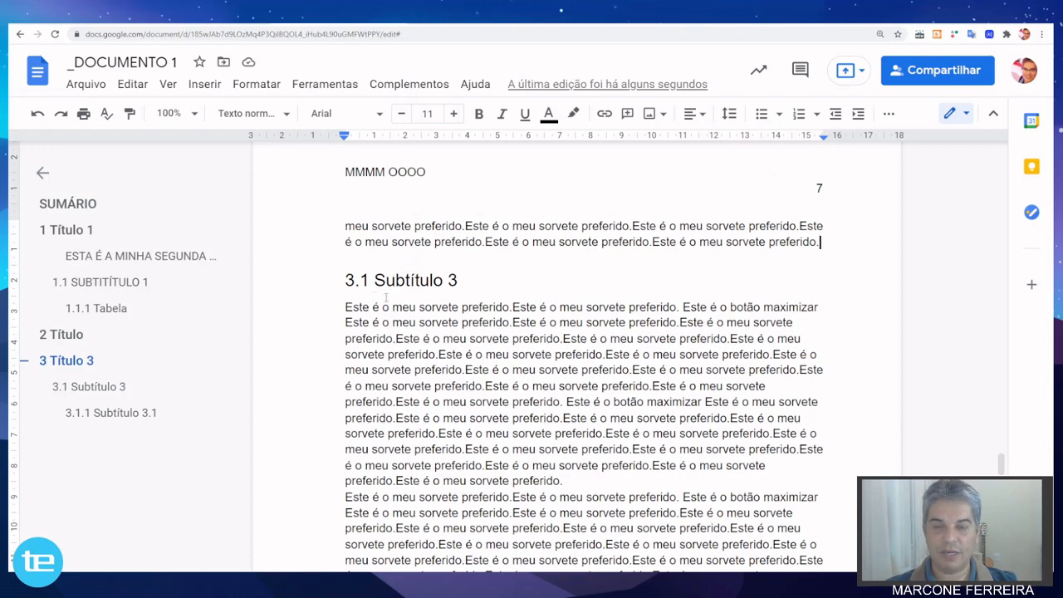
pyautogui.moveTo(1001, 469); pyautogui.dragTo(1001, 158)
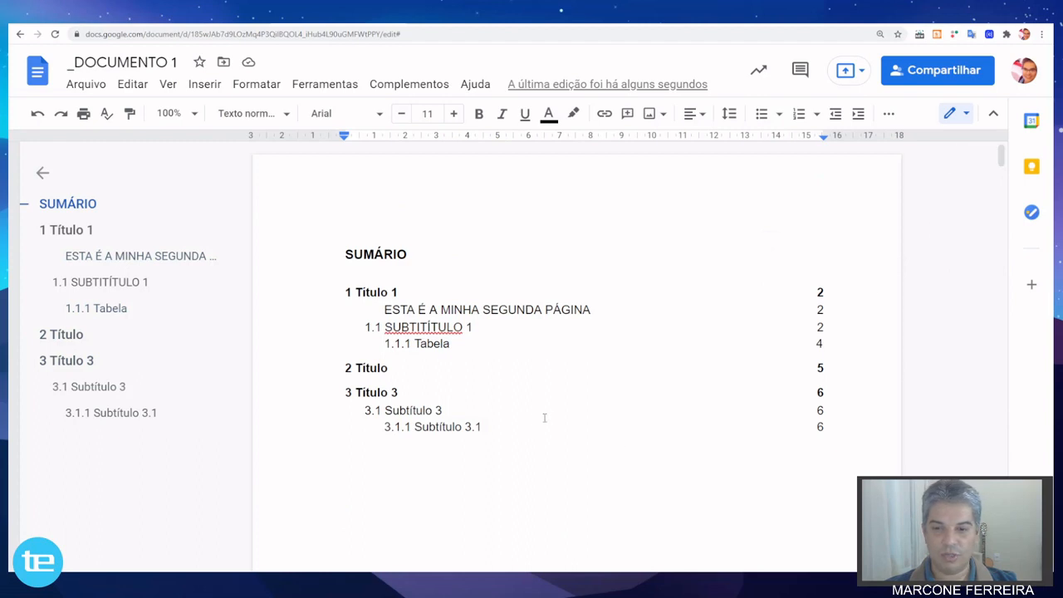
pyautogui.click(416, 410)
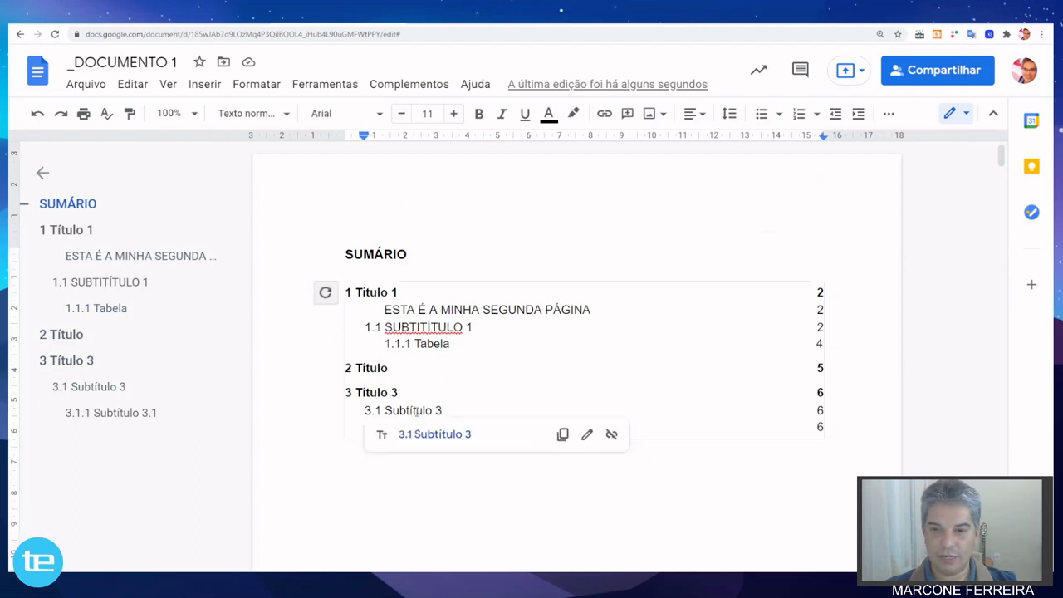
pyautogui.click(325, 298)
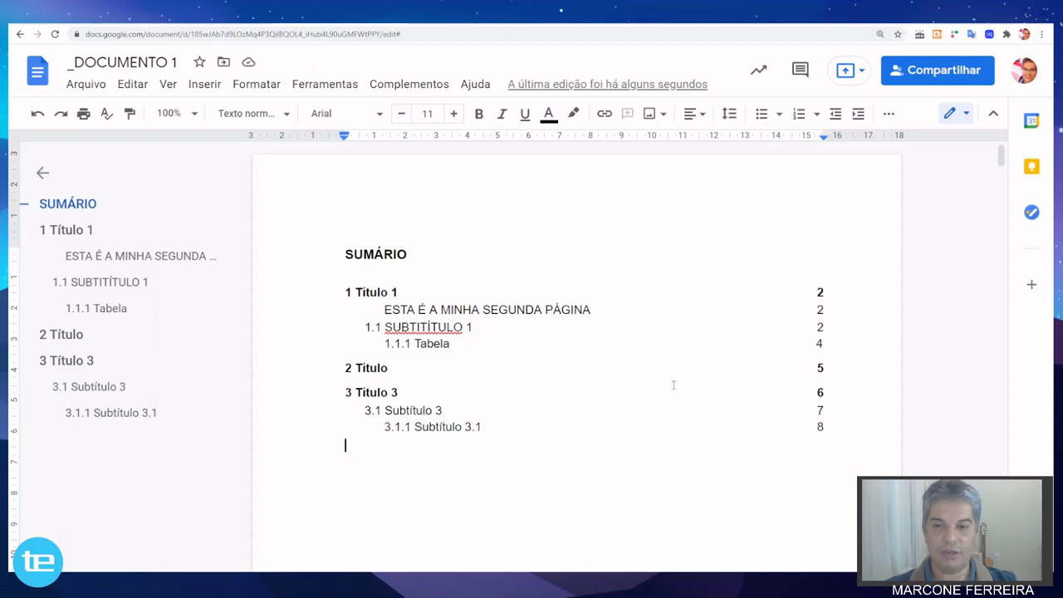
pyautogui.click(820, 427)
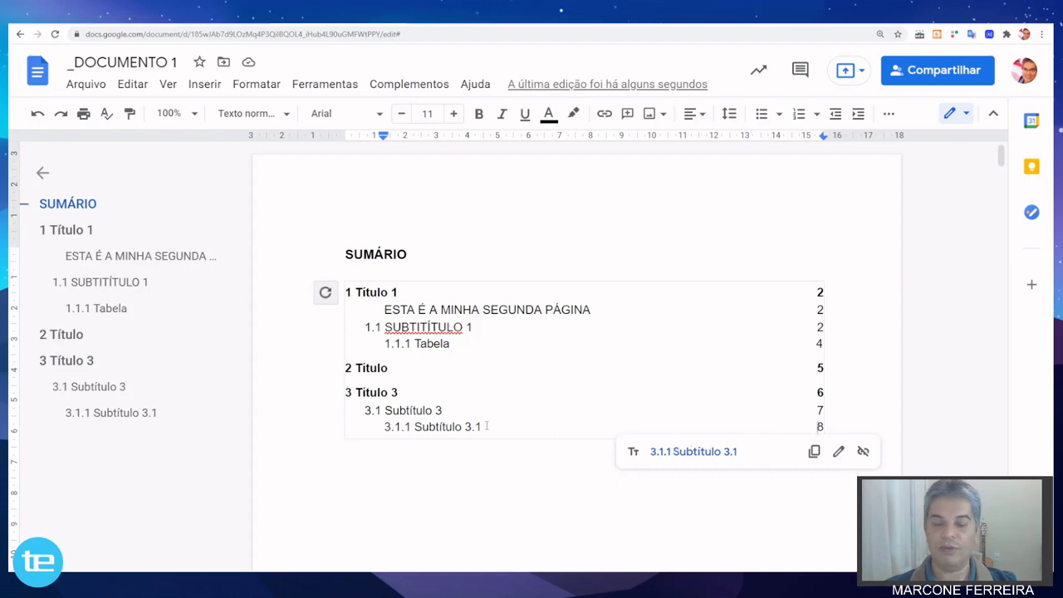
# Review the updated table of contents and the headings and content on the pages that follow it.
pyautogui.scroll(-7, 375, 337)
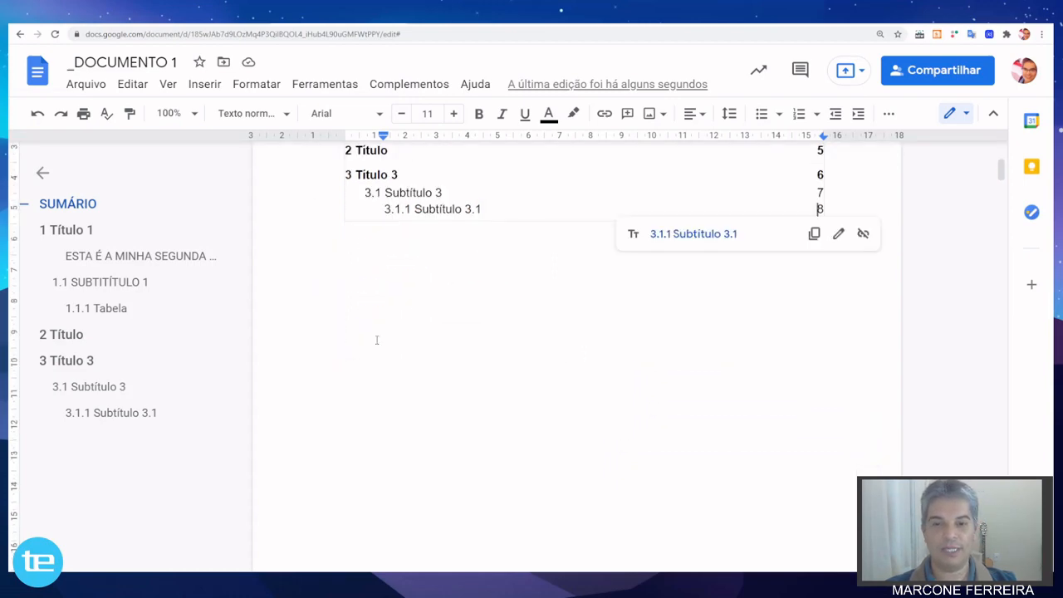
pyautogui.scroll(-3, 376, 339)
pyautogui.scroll(8, 378, 341)
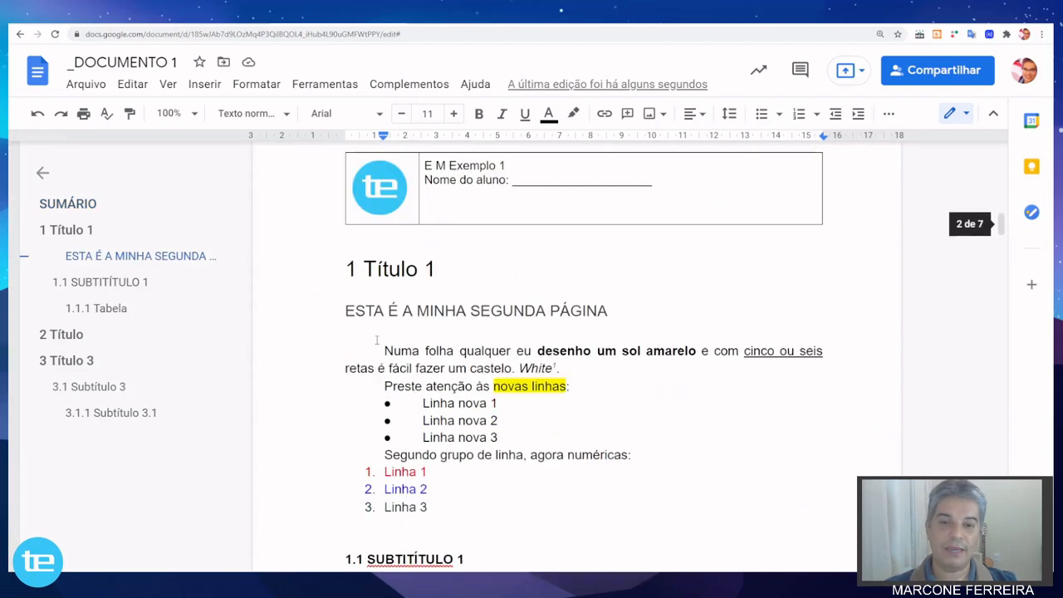
pyautogui.scroll(5, 378, 341)
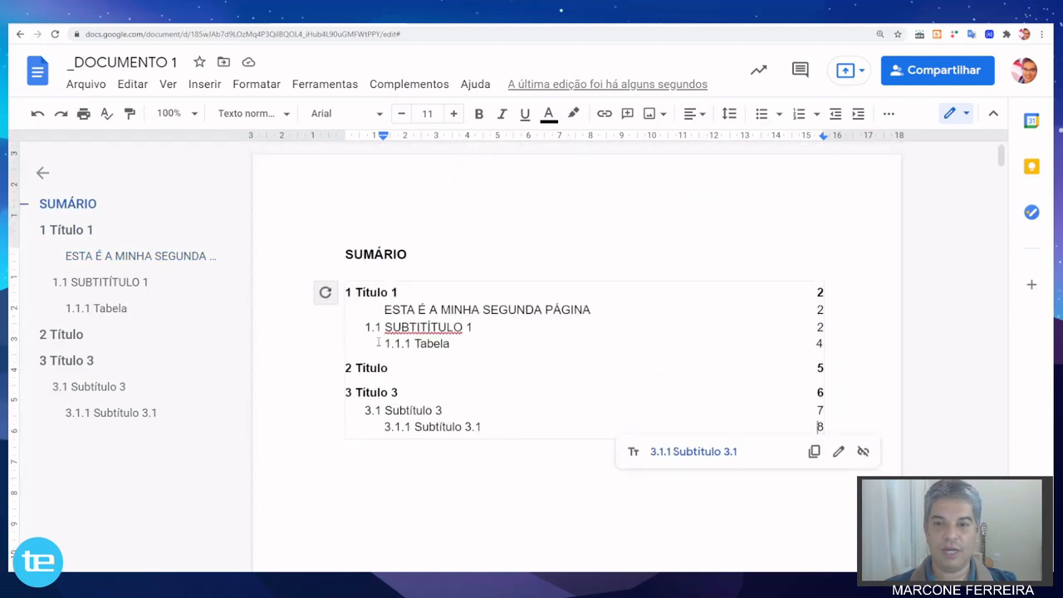
pyautogui.click(406, 264)
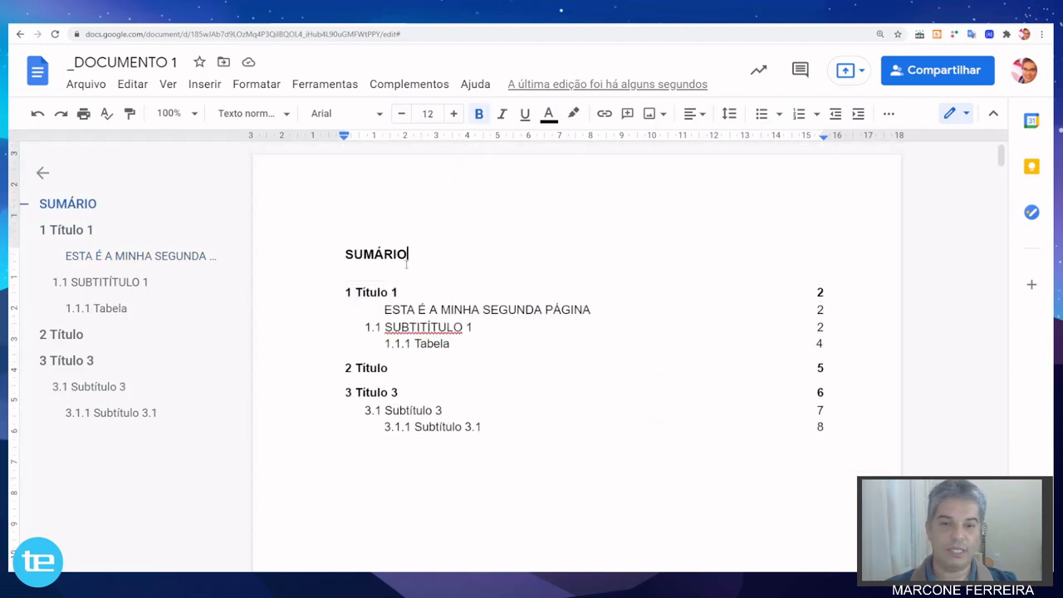
pyautogui.scroll(-1, 406, 264)
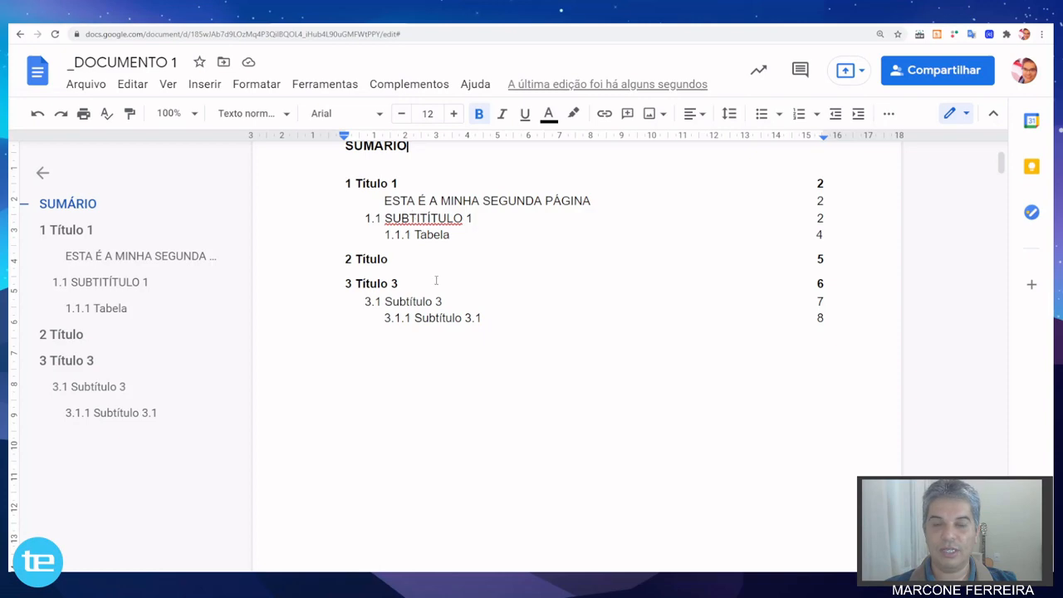
pyautogui.scroll(-2, 452, 316)
pyautogui.scroll(2, 452, 318)
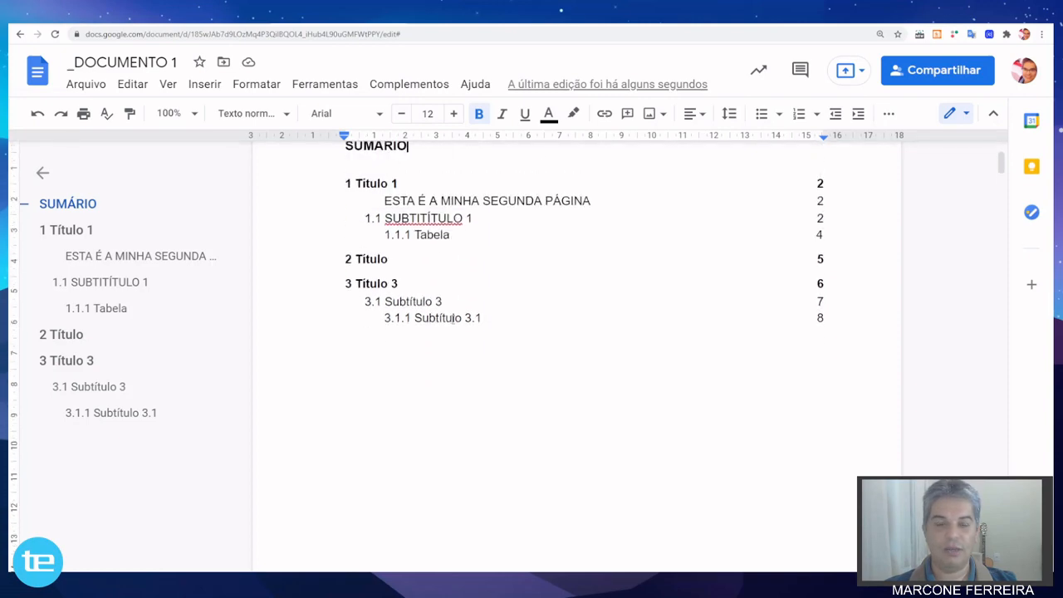
pyautogui.scroll(-2, 453, 319)
pyautogui.scroll(-6, 453, 320)
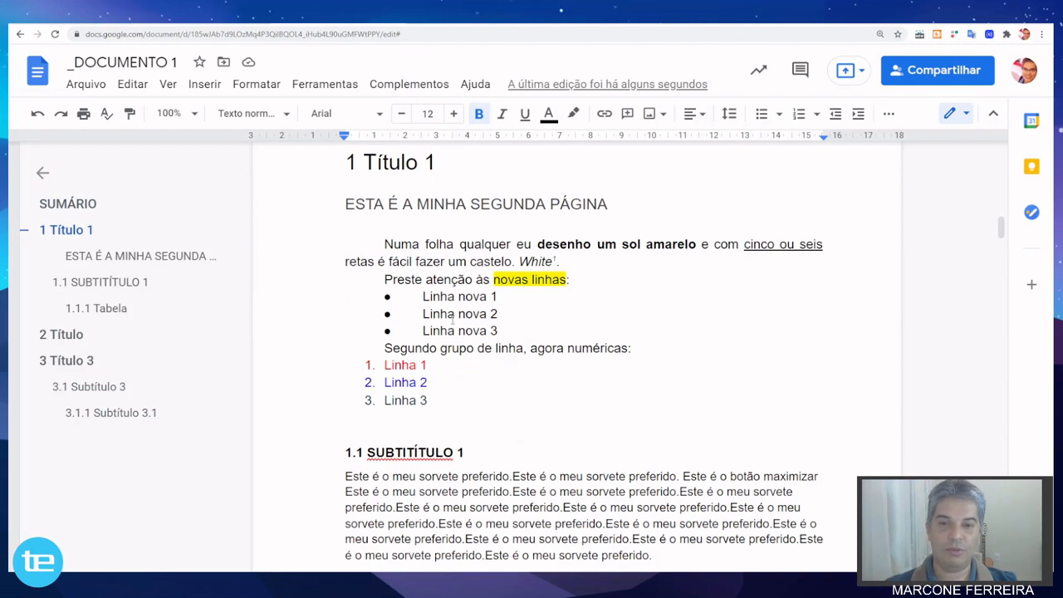
pyautogui.scroll(2, 453, 321)
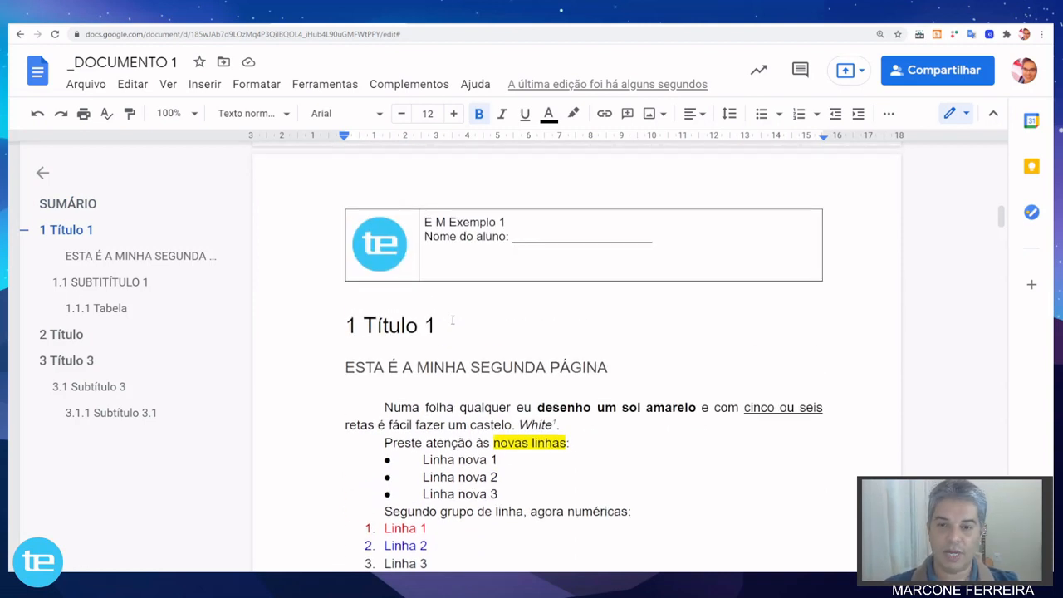
pyautogui.scroll(-8, 453, 319)
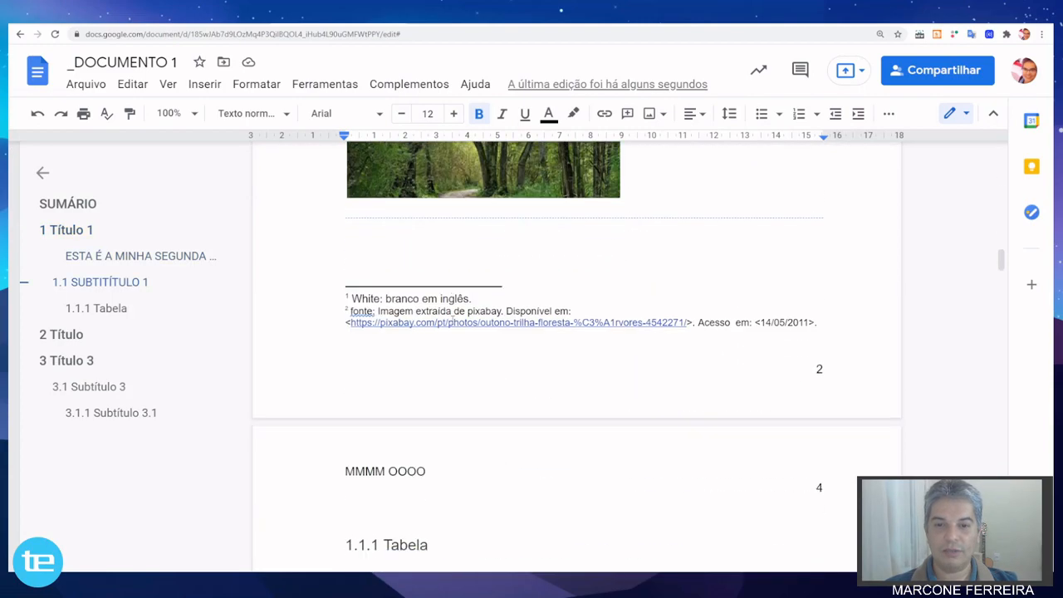
# Return to the table of contents on the first page and look through the paragraph style, alignment, indentation, line spacing and column options.
pyautogui.scroll(15, 453, 320)
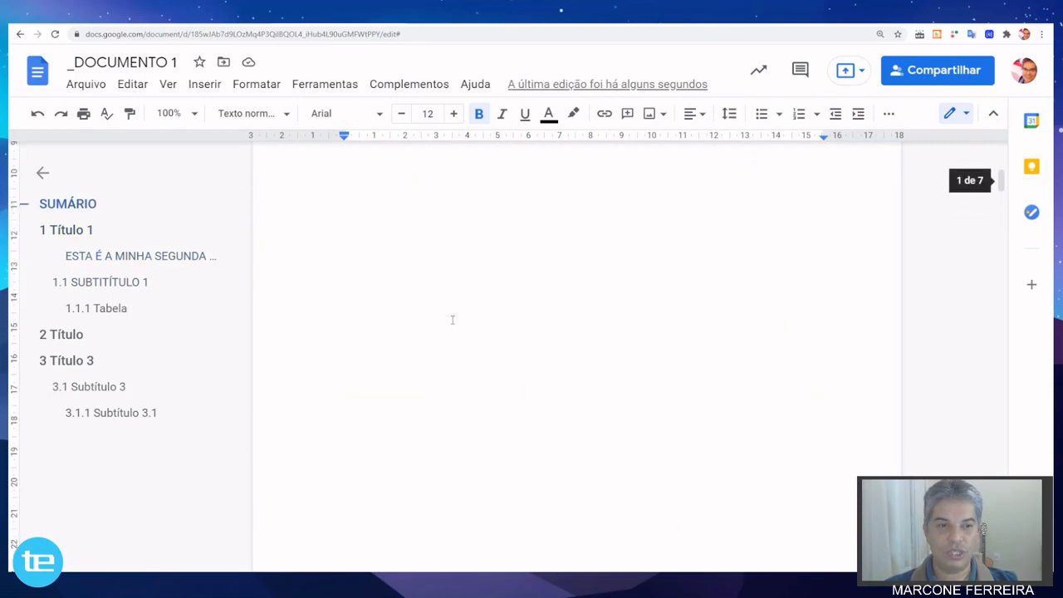
pyautogui.scroll(3, 452, 319)
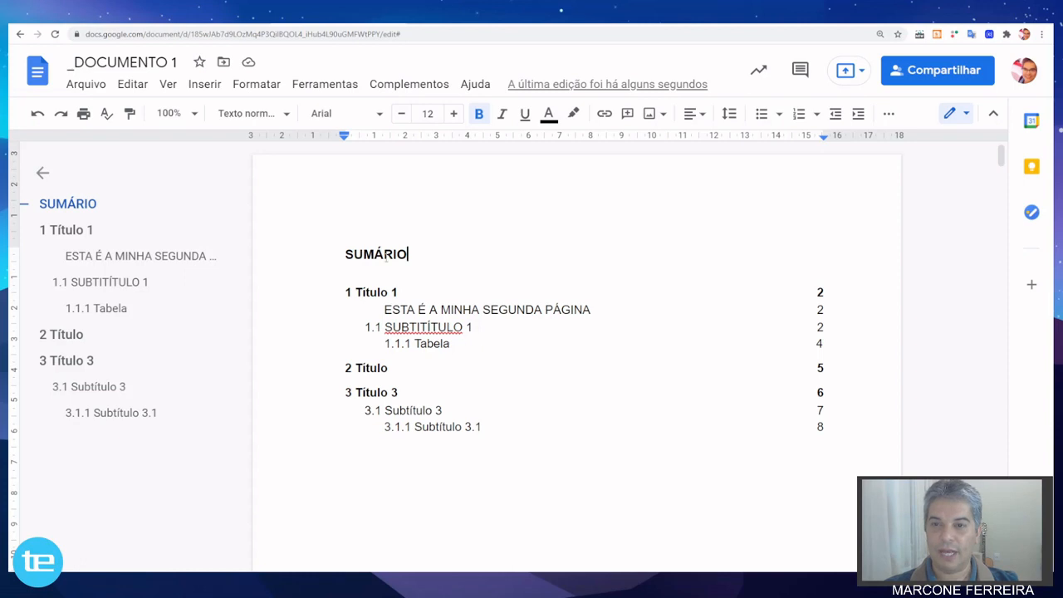
pyautogui.click(268, 86)
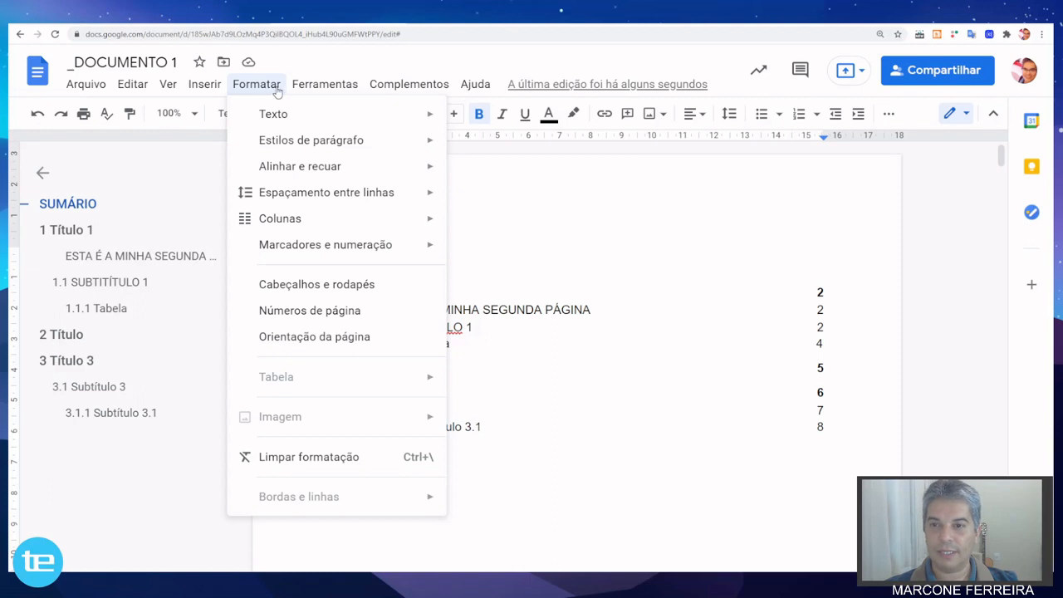
pyautogui.moveTo(303, 166)
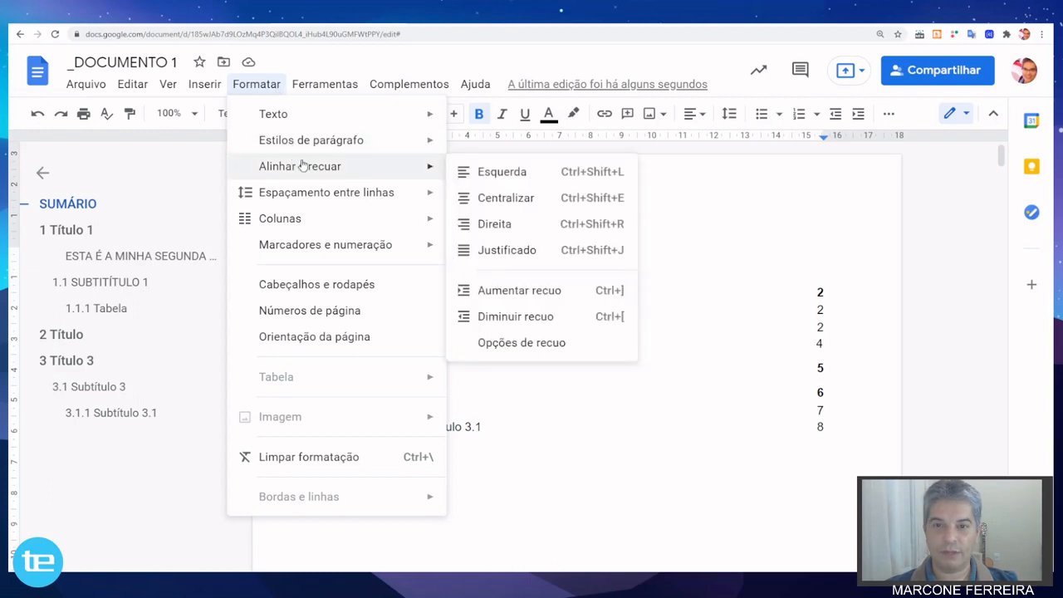
pyautogui.moveTo(303, 147)
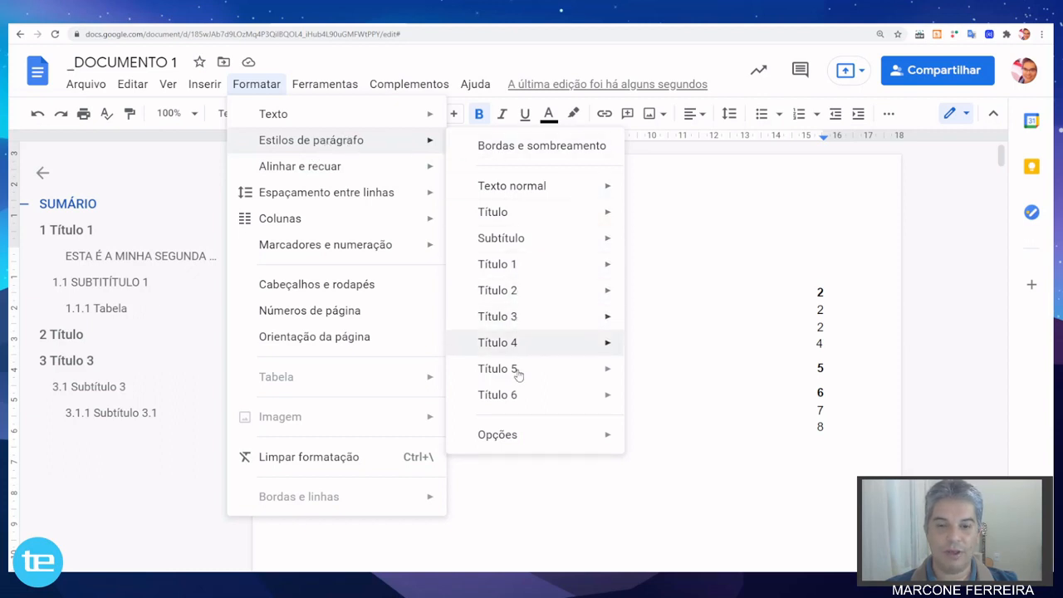
pyautogui.moveTo(529, 444)
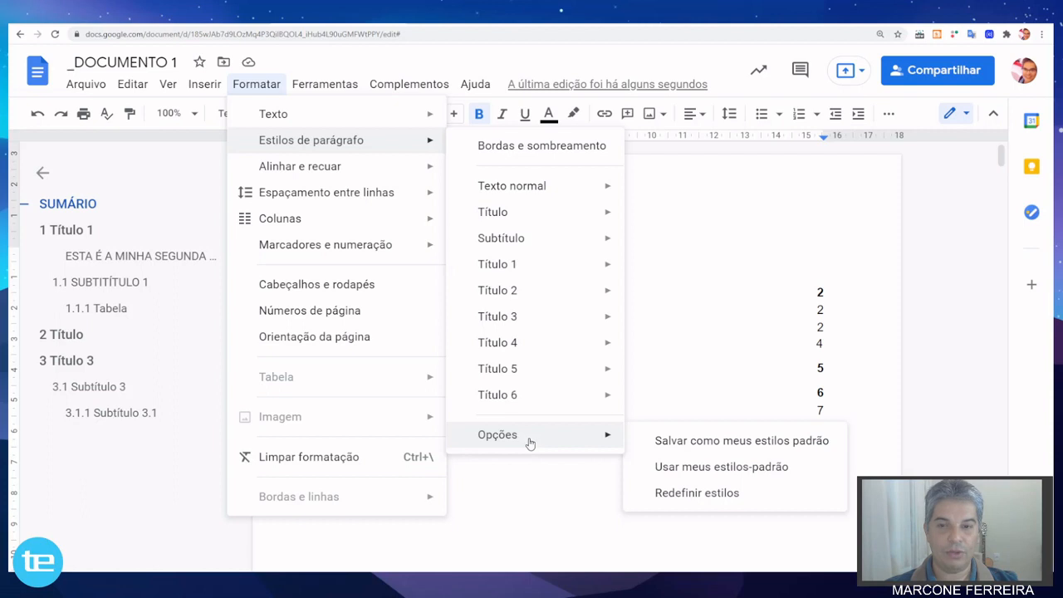
pyautogui.moveTo(349, 167)
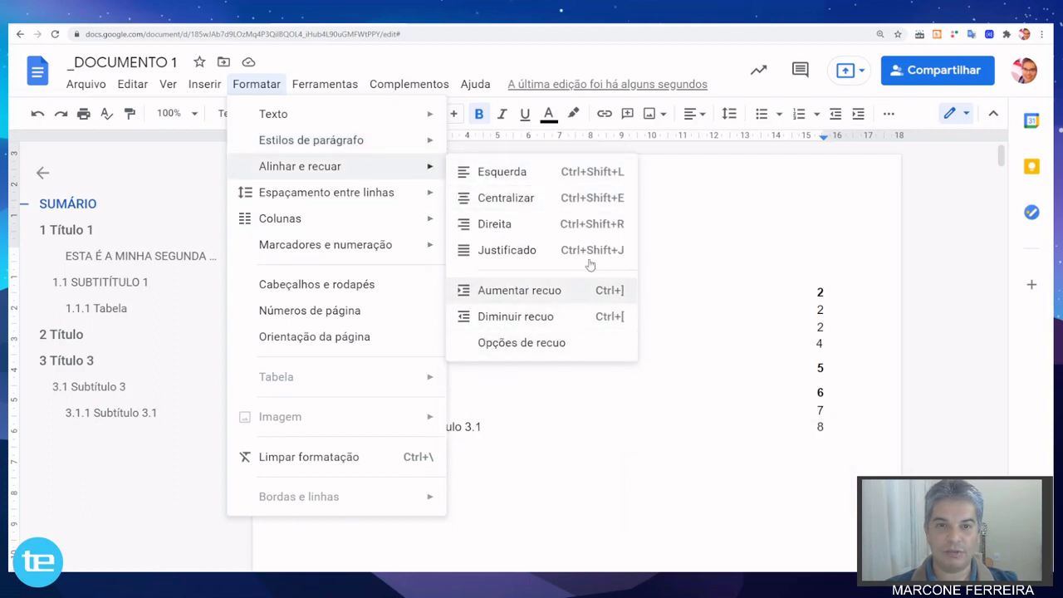
pyautogui.moveTo(368, 203)
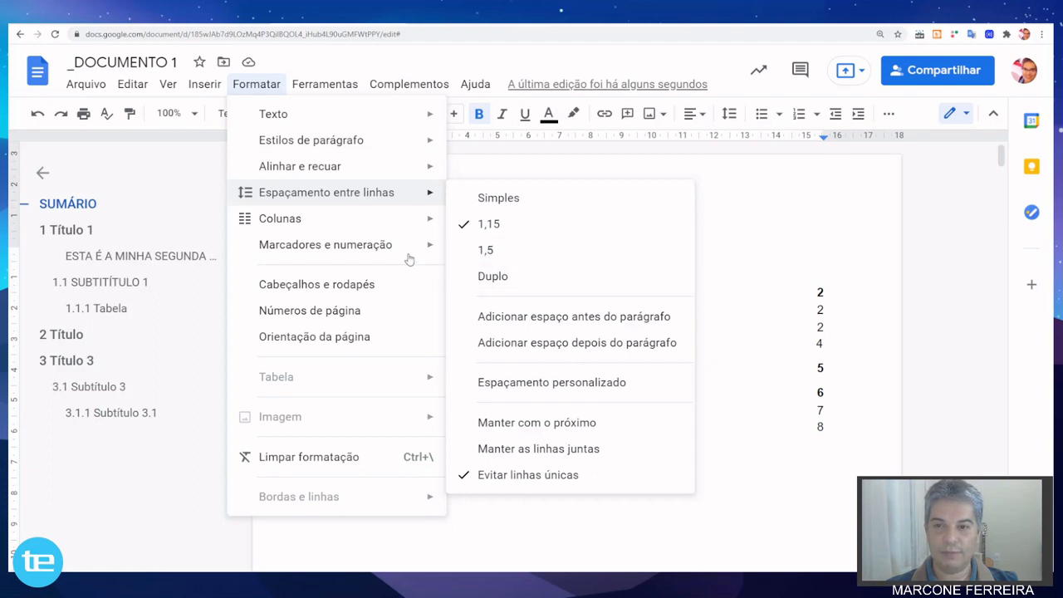
pyautogui.moveTo(367, 226)
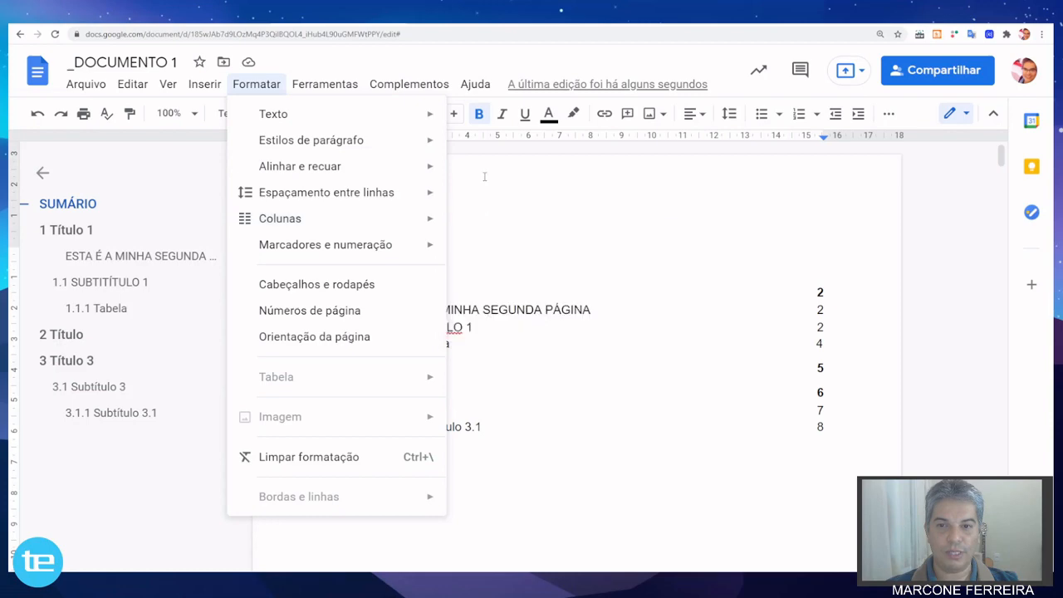
pyautogui.click(477, 211)
# Lay out the body paragraph under "1.1 SUBTITÍTULO 1" in two columns.
pyautogui.scroll(-3, 479, 208)
pyautogui.scroll(-12, 478, 209)
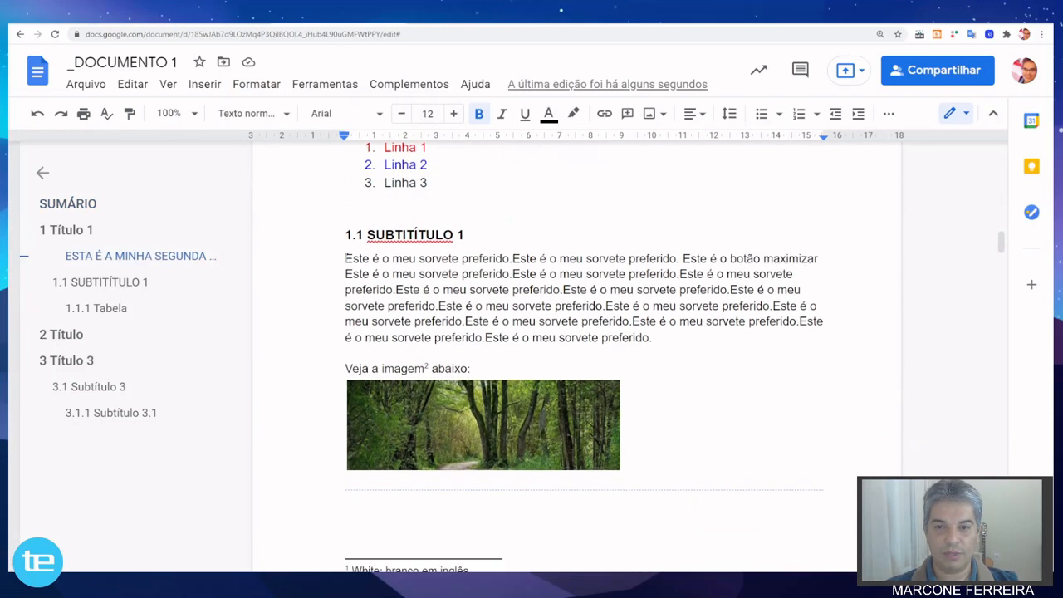
pyautogui.moveTo(346, 259); pyautogui.dragTo(657, 336)
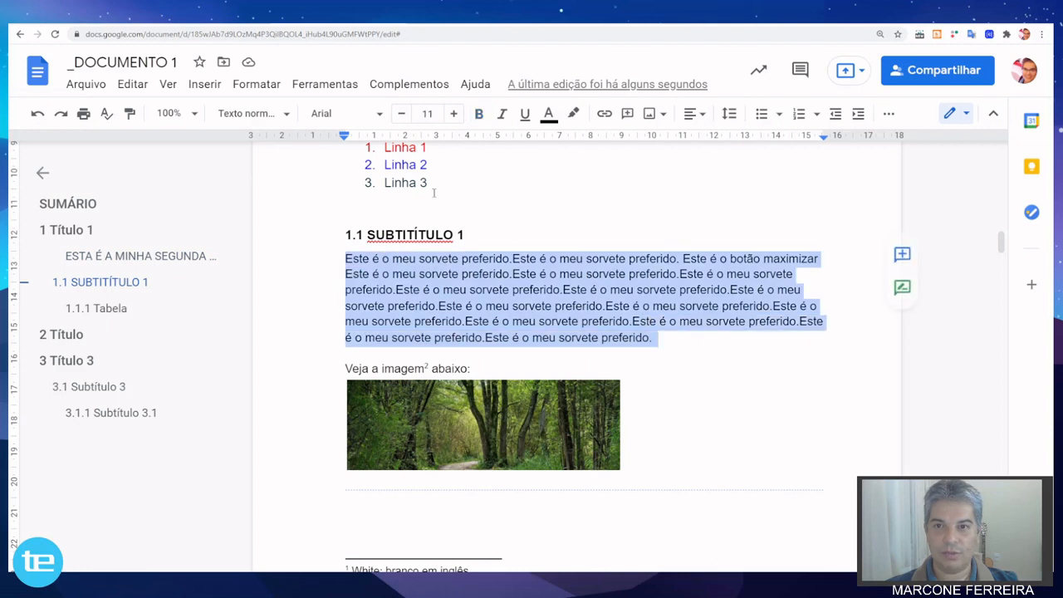
pyautogui.click(264, 84)
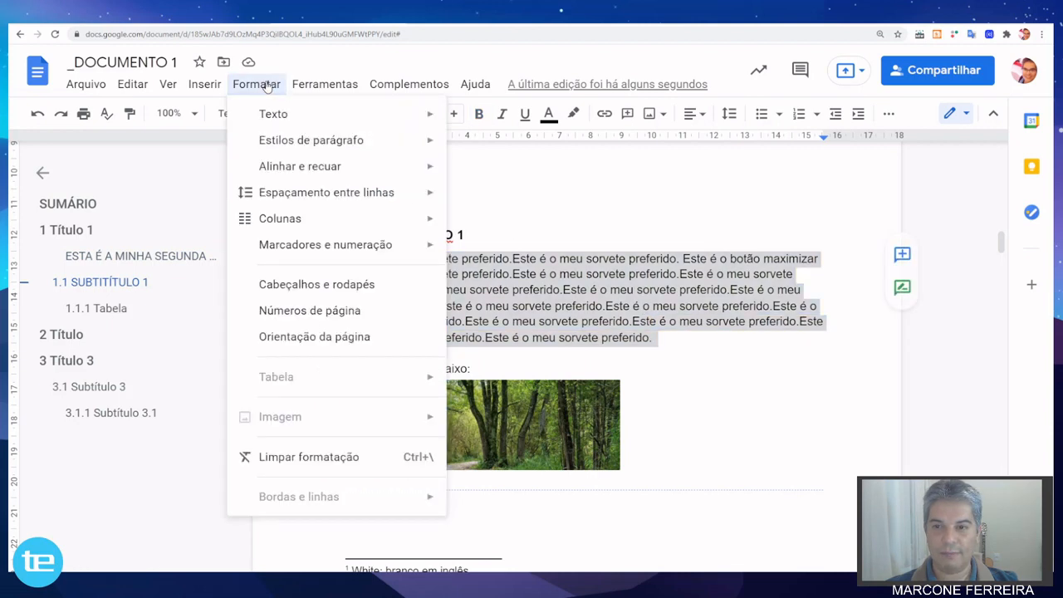
pyautogui.moveTo(384, 219)
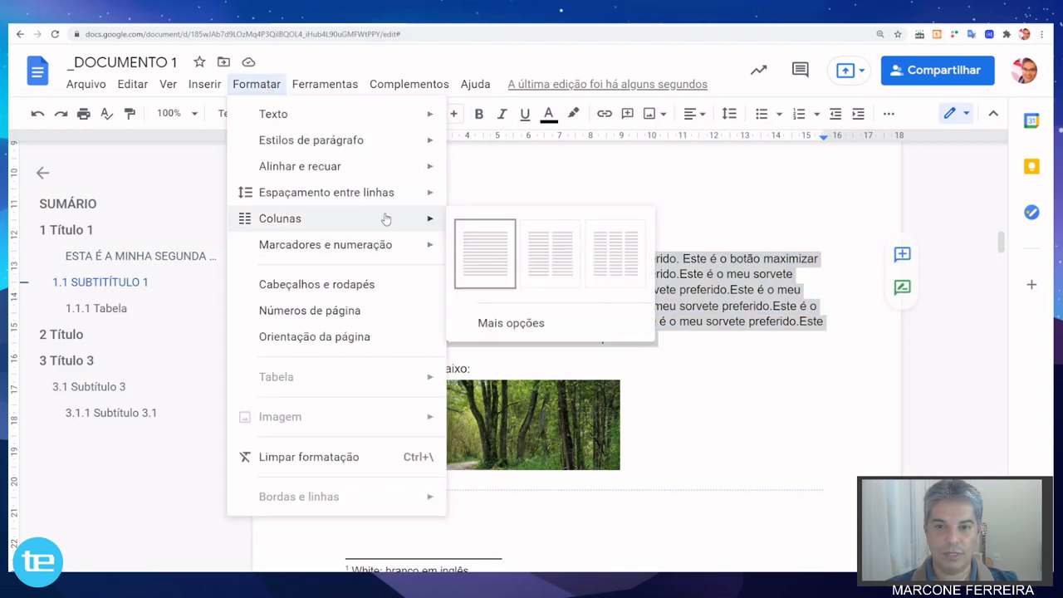
pyautogui.click(545, 260)
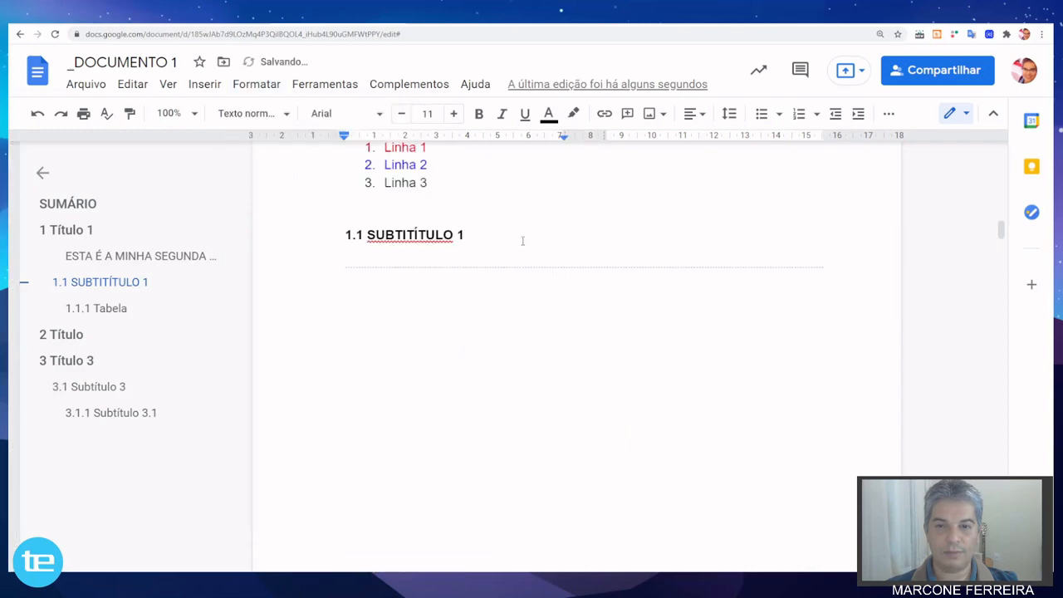
pyautogui.scroll(4, 516, 238)
pyautogui.scroll(-12, 515, 238)
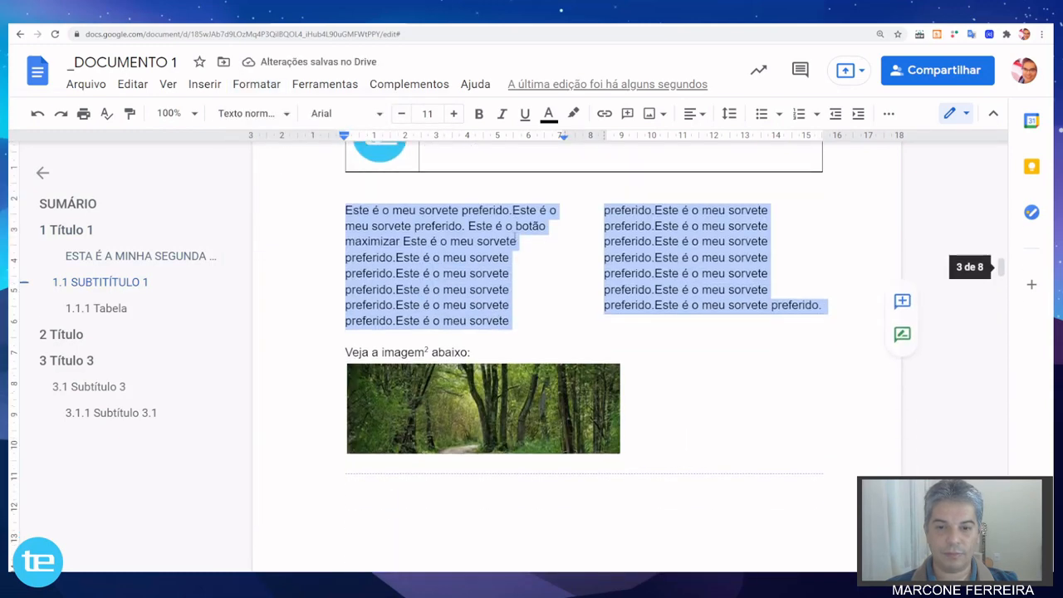
pyautogui.scroll(1, 561, 240)
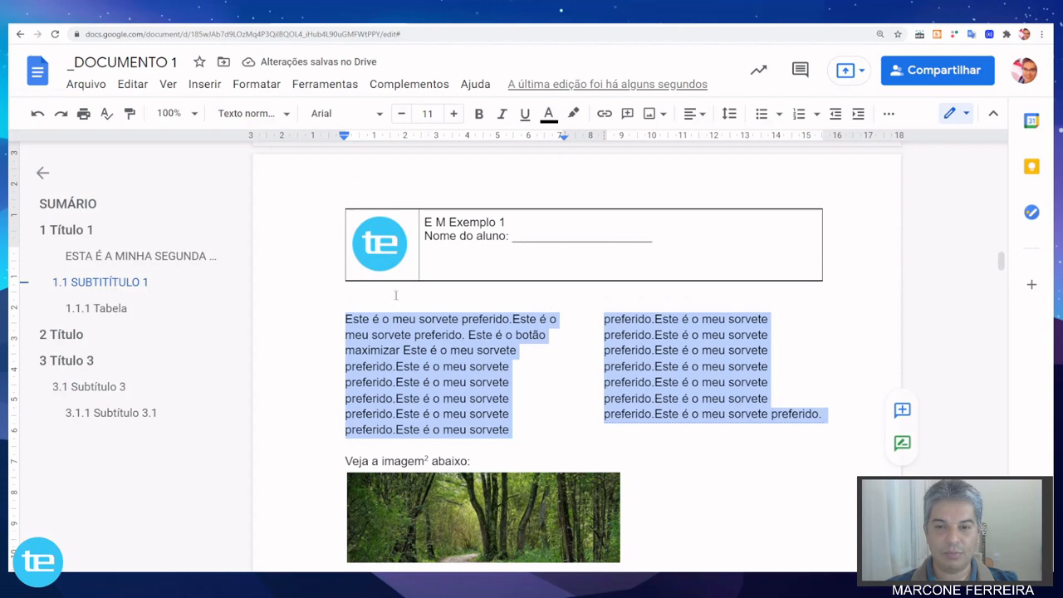
# Examine the text flow of the two-column paragraph and the layout of the pages around it.
pyautogui.click(383, 319)
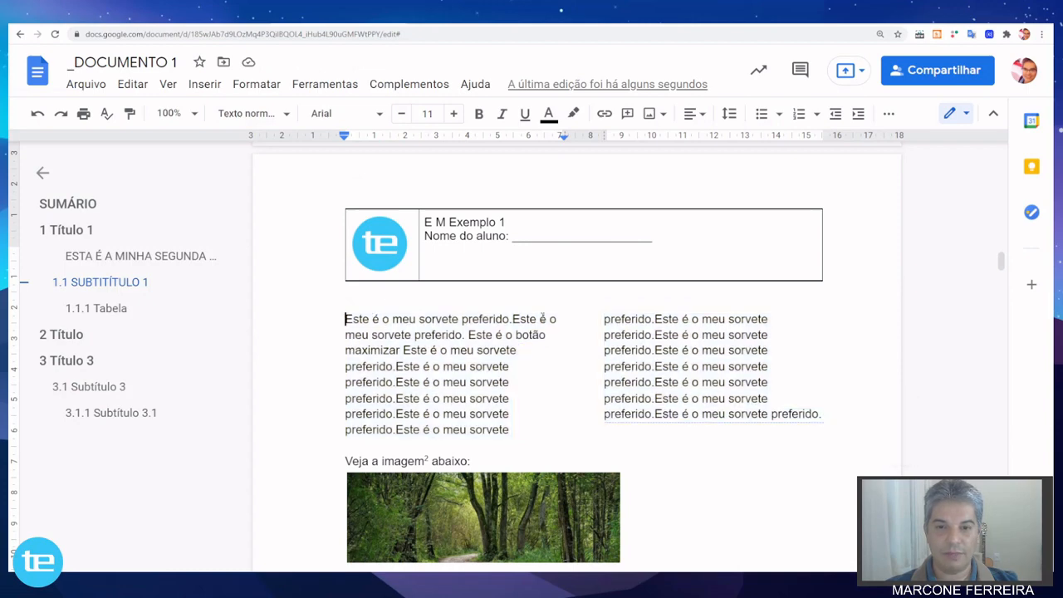
pyautogui.moveTo(542, 318); pyautogui.dragTo(818, 417)
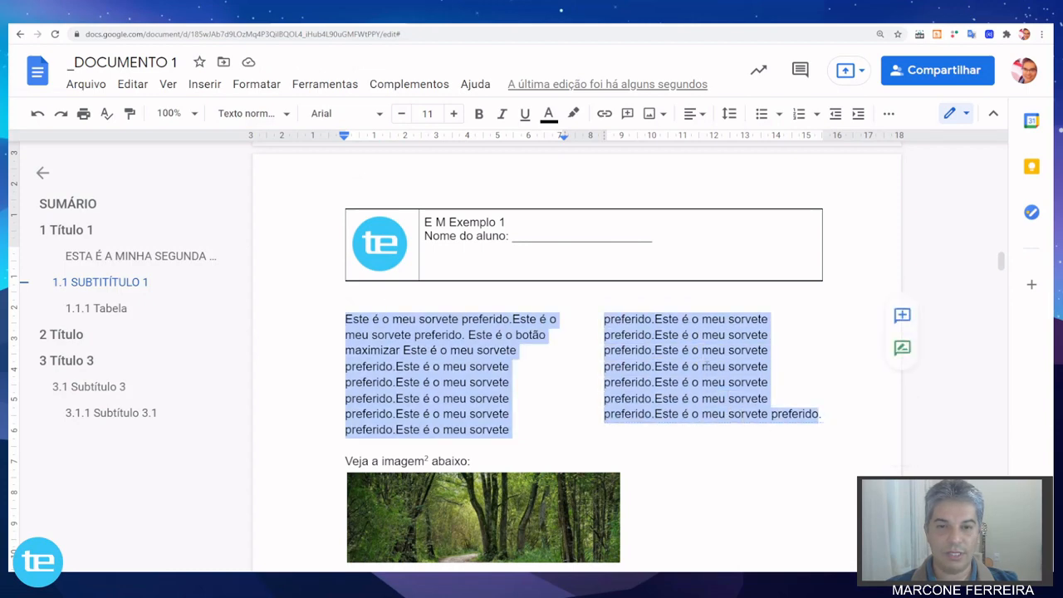
pyautogui.scroll(8, 622, 313)
pyautogui.scroll(-10, 619, 308)
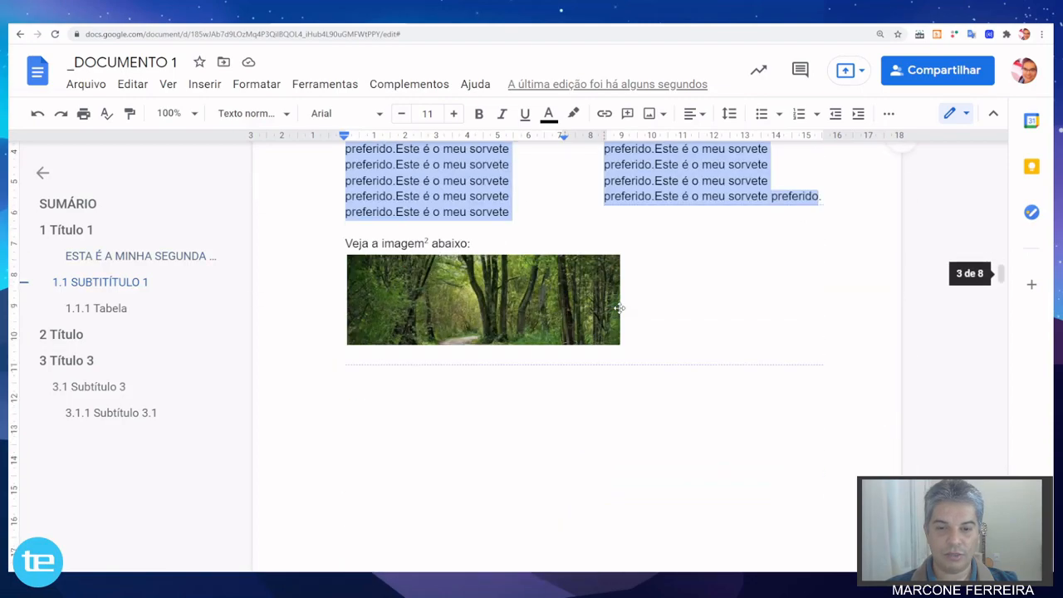
pyautogui.scroll(-15, 618, 308)
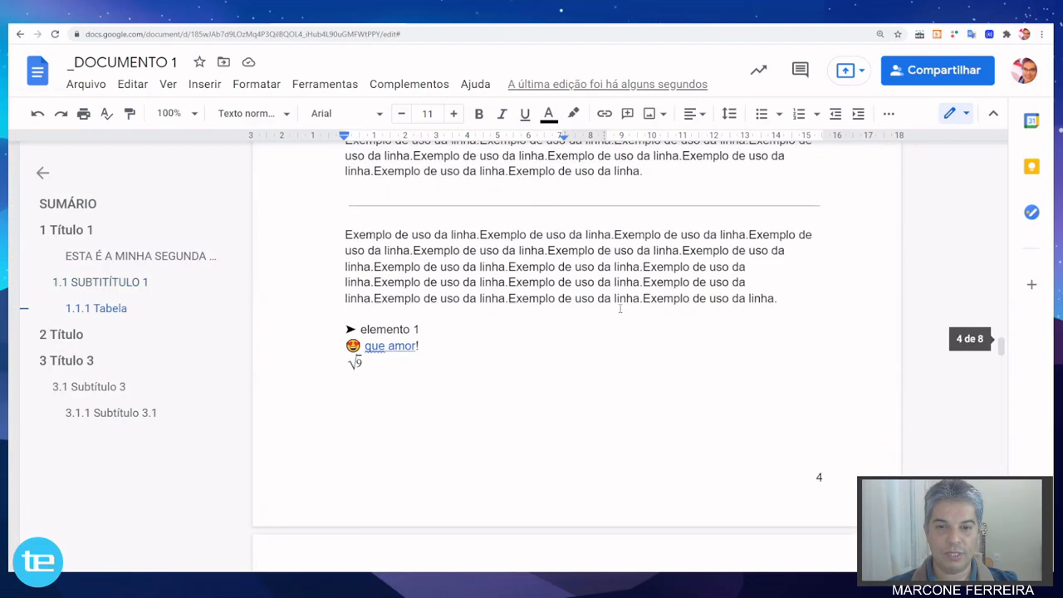
pyautogui.scroll(15, 619, 308)
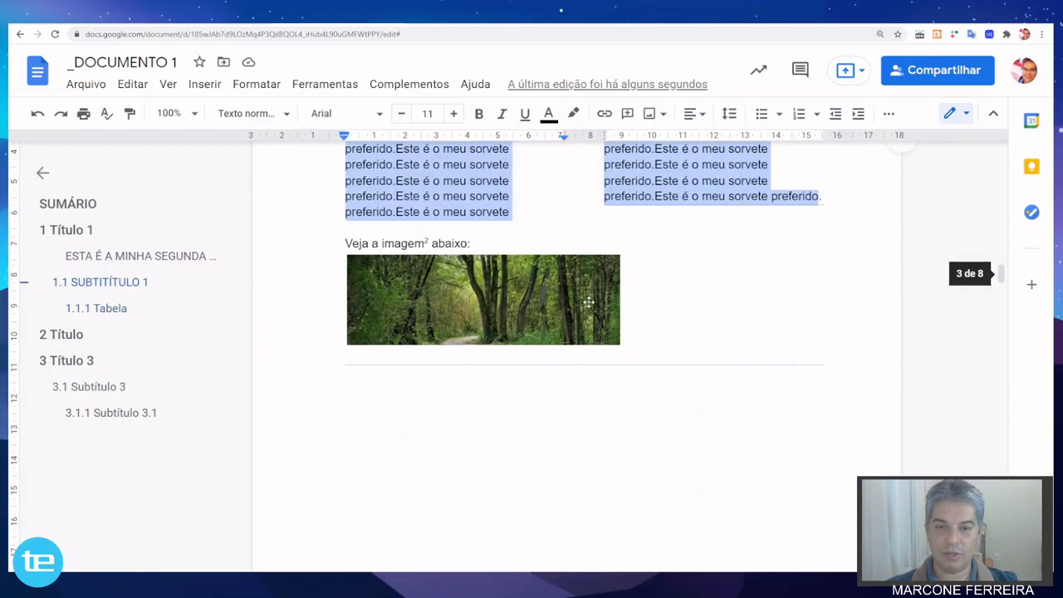
pyautogui.scroll(3, 588, 302)
pyautogui.scroll(-2, 590, 303)
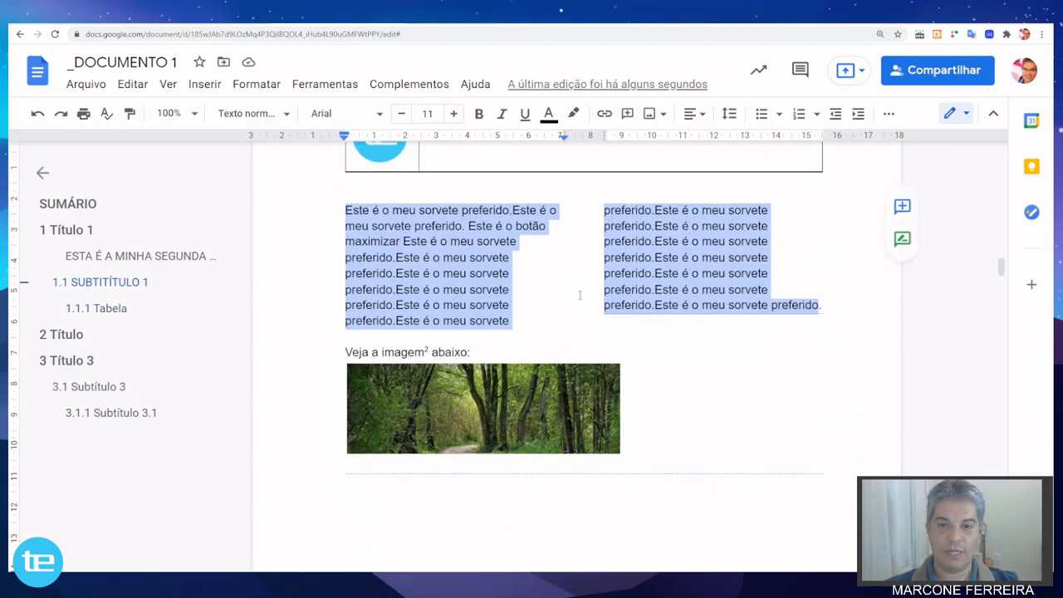
# Widen the columns of the two-column paragraph to about 7.5 cm, narrowing the gap between them.
pyautogui.click(463, 227)
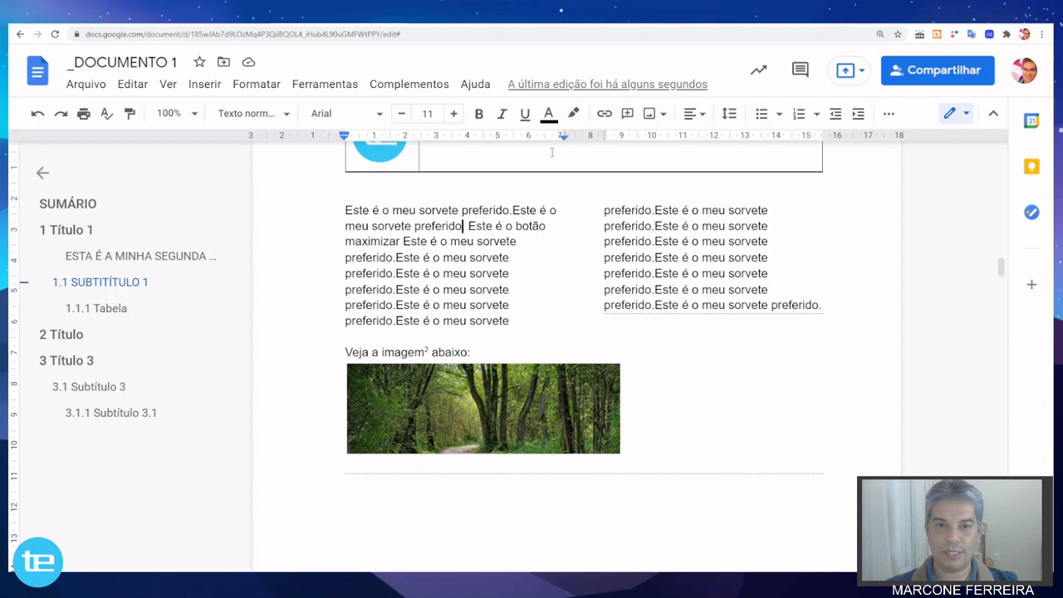
pyautogui.moveTo(564, 135)
pyautogui.mouseDown()
pyautogui.moveTo(599, 139)
pyautogui.moveTo(586, 137)
pyautogui.mouseUp()
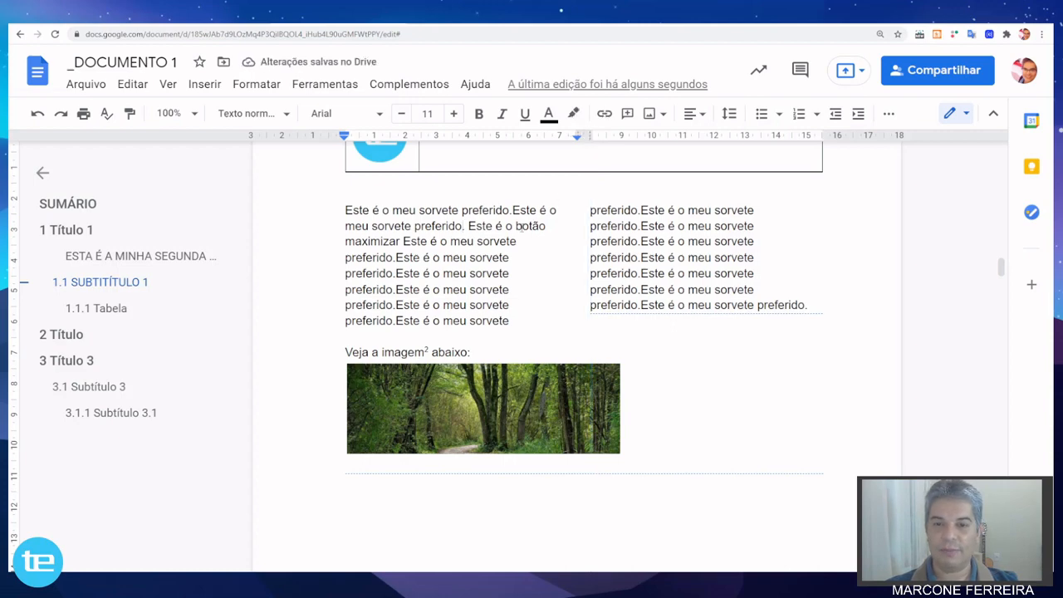
# Check the page orientation scope options and the clear-formatting command for the paragraph below the horizontal line on page 4, without applying either.
pyautogui.scroll(-15, 476, 307)
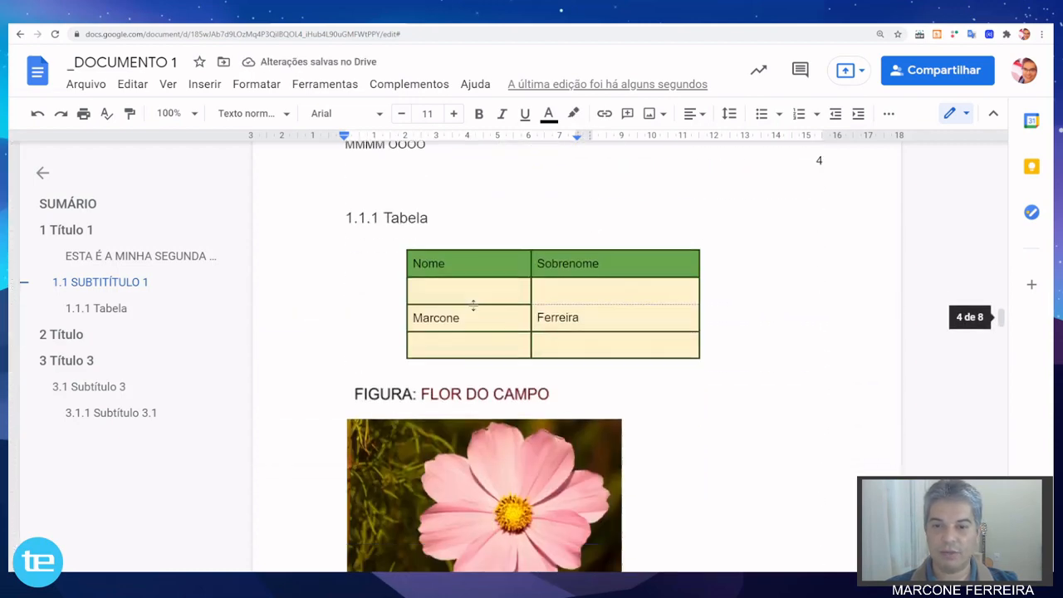
pyautogui.scroll(-2, 475, 308)
pyautogui.moveTo(346, 288); pyautogui.dragTo(787, 355)
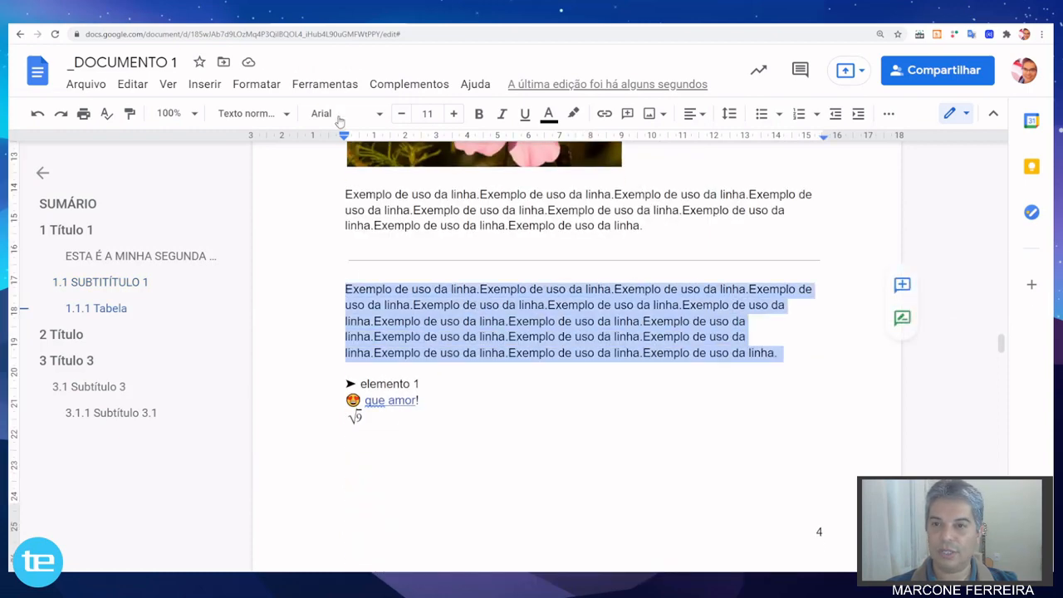
pyautogui.click(261, 85)
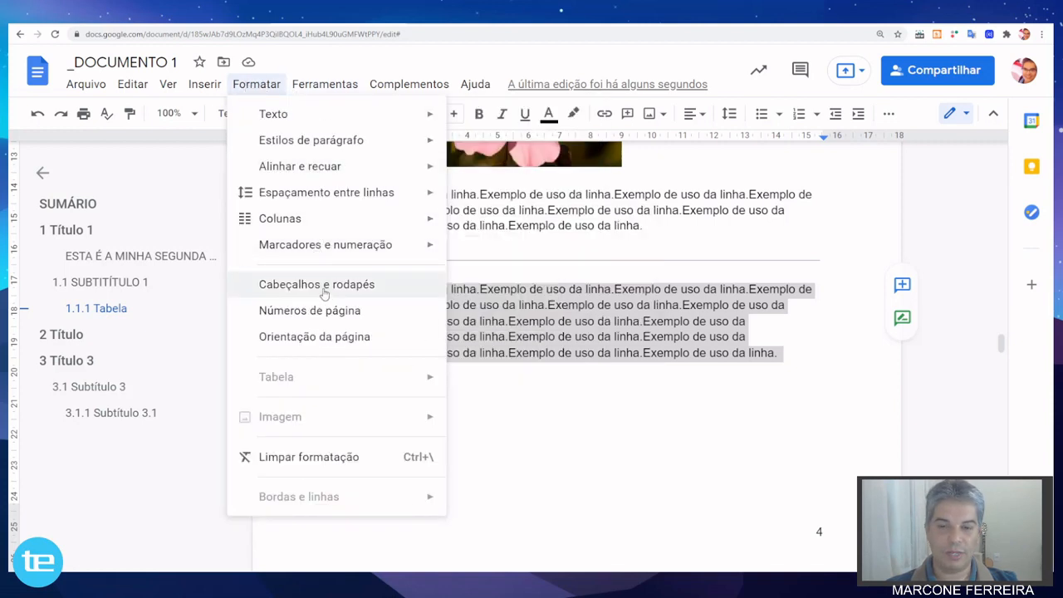
pyautogui.click(324, 342)
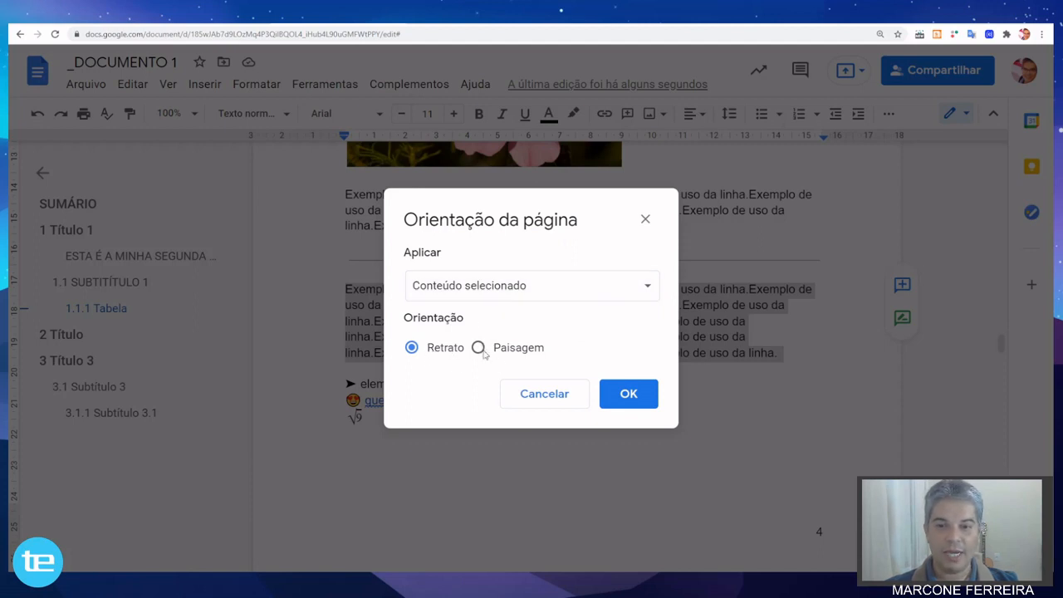
pyautogui.click(647, 287)
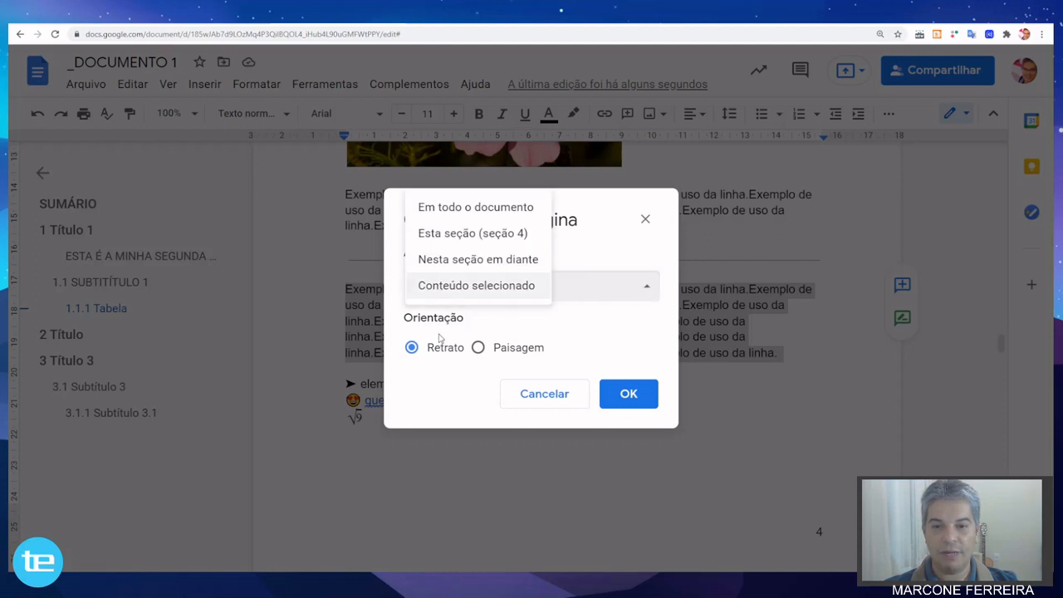
pyautogui.click(545, 325)
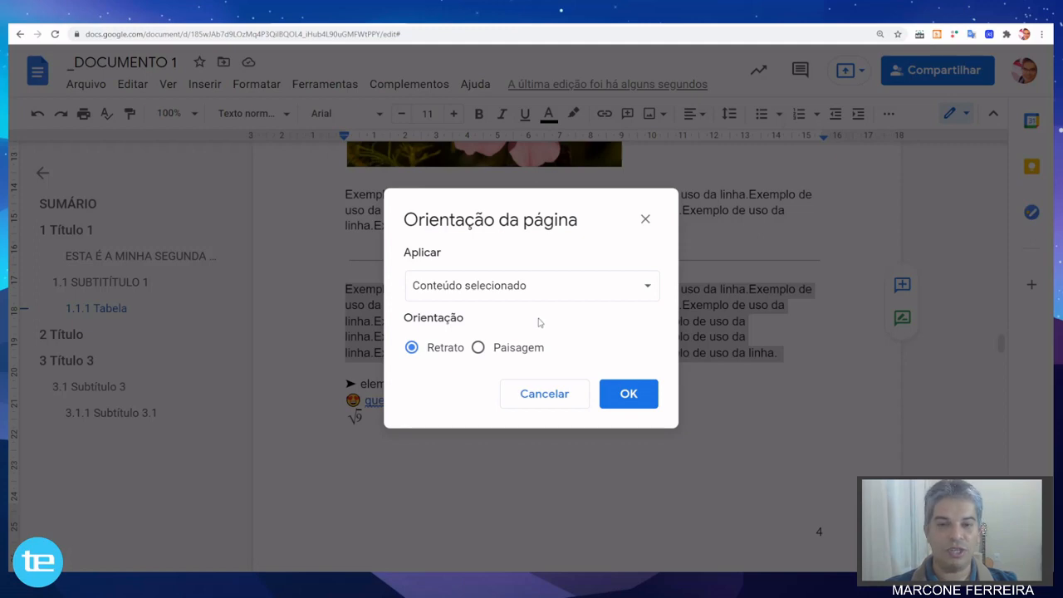
pyautogui.click(556, 401)
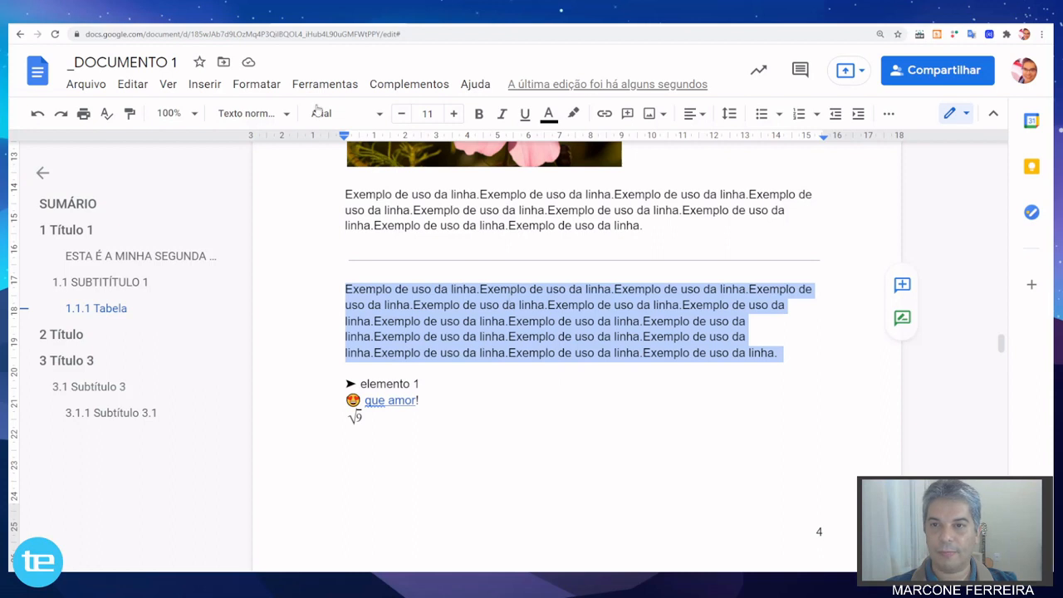
pyautogui.click(257, 86)
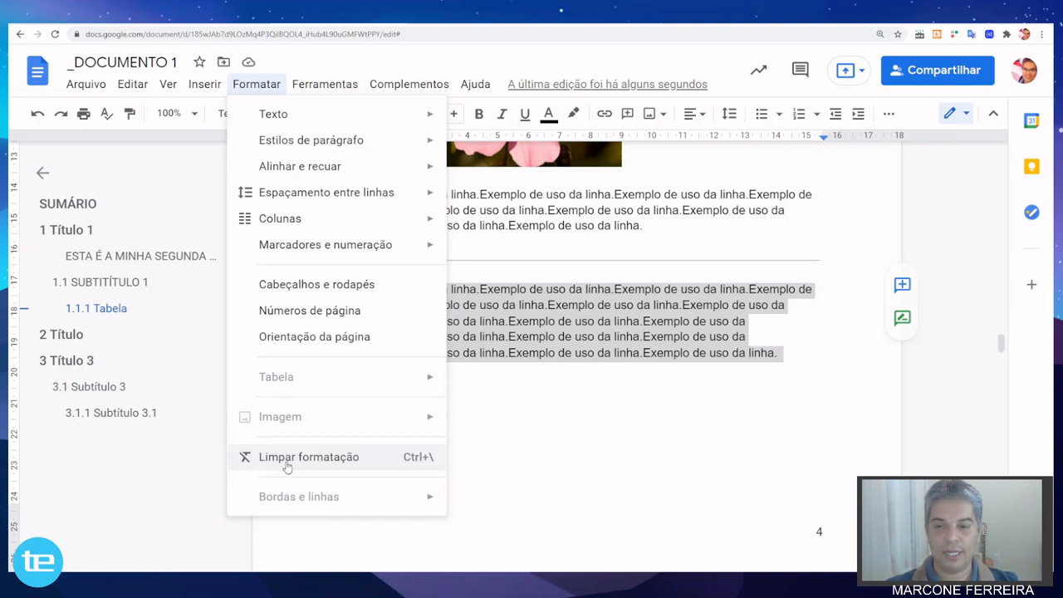
pyautogui.click(581, 336)
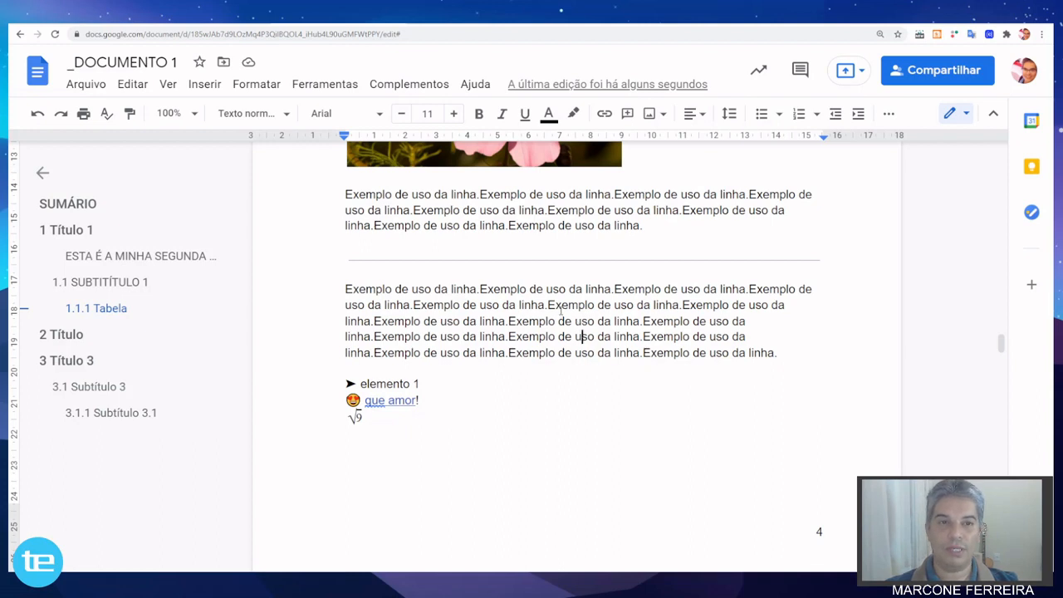
# Dictate sample text under "3.1.1 Subtítulo 3.1" with voice typing, end the dictation and add two new lines below it.
pyautogui.scroll(-6, 569, 300)
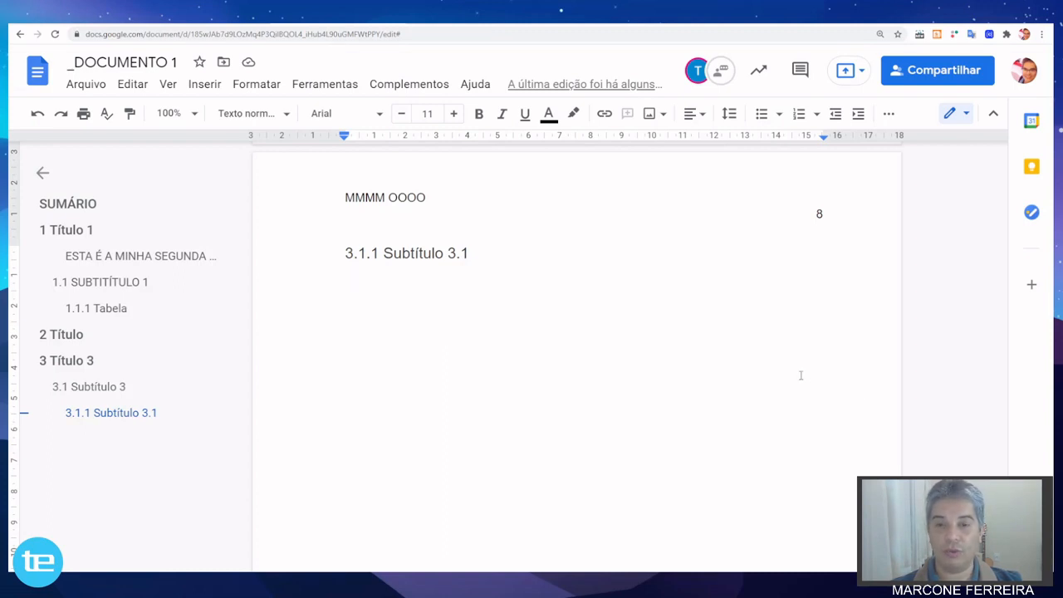
pyautogui.click(336, 92)
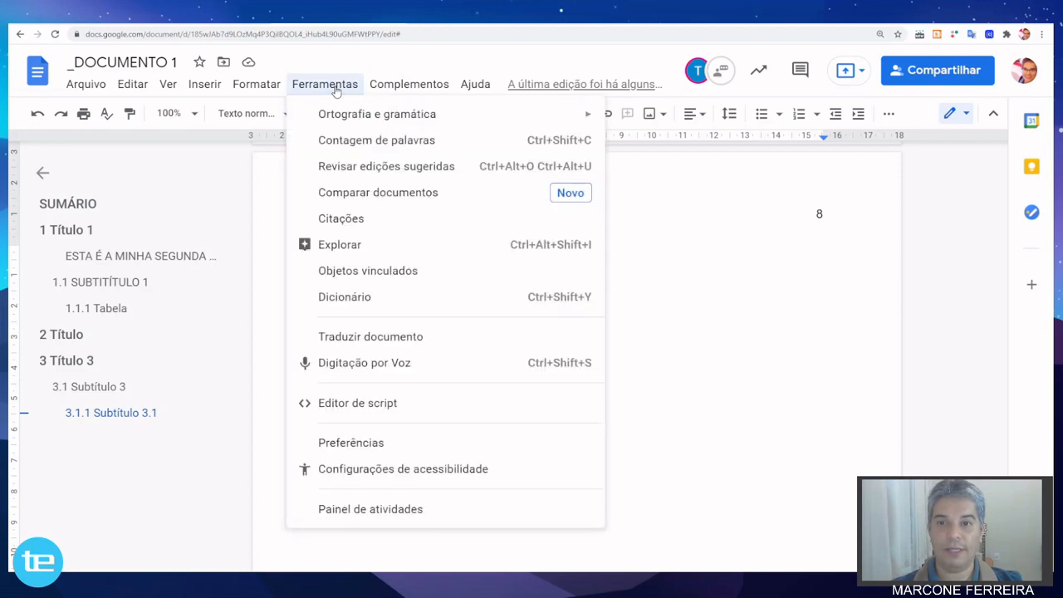
pyautogui.click(386, 367)
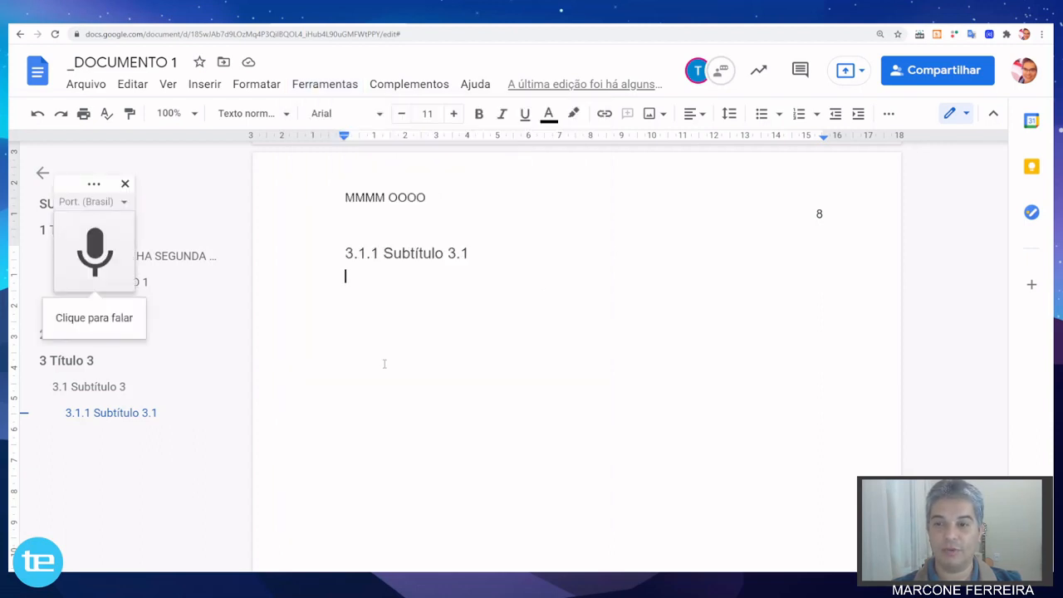
pyautogui.click(94, 253)
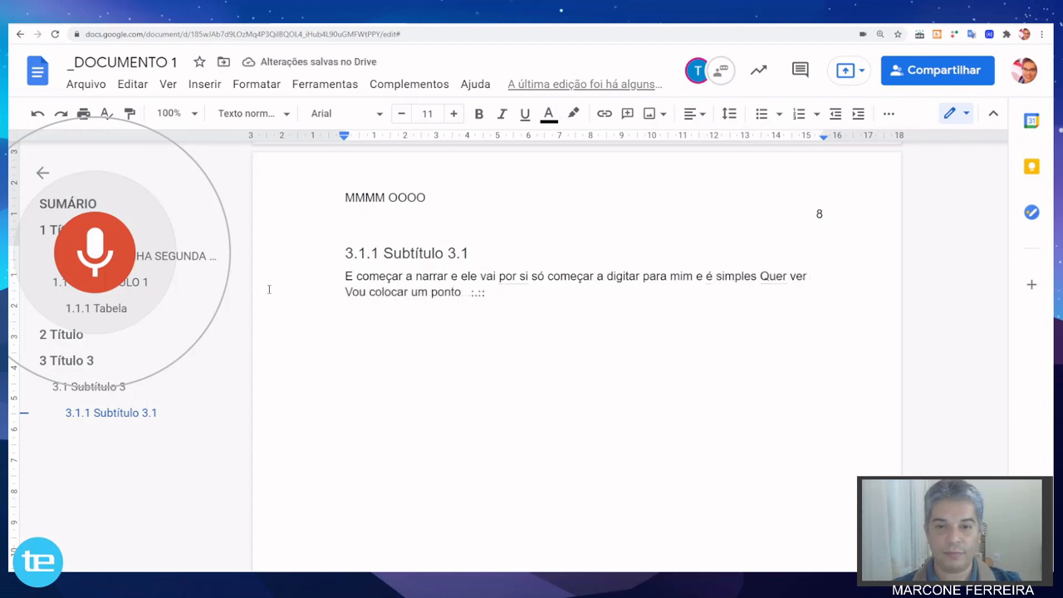
pyautogui.press('Return')
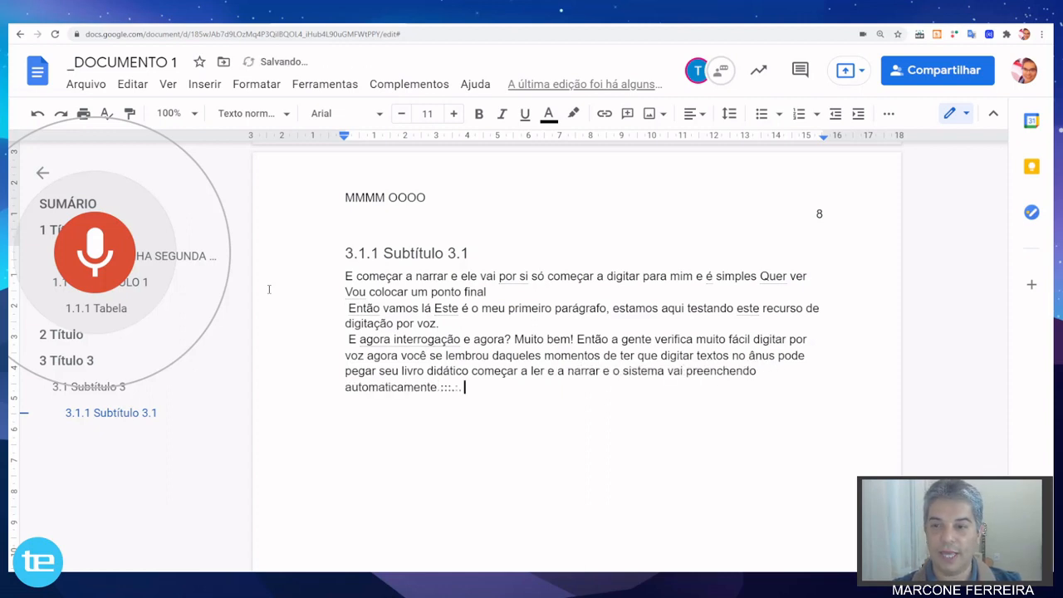
pyautogui.click(97, 262)
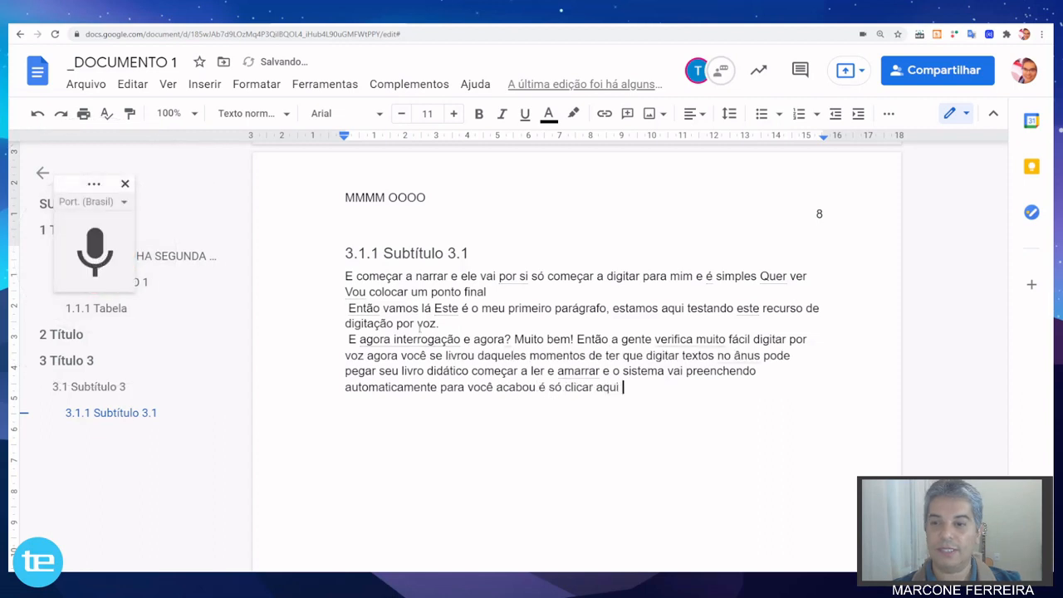
pyautogui.click(126, 184)
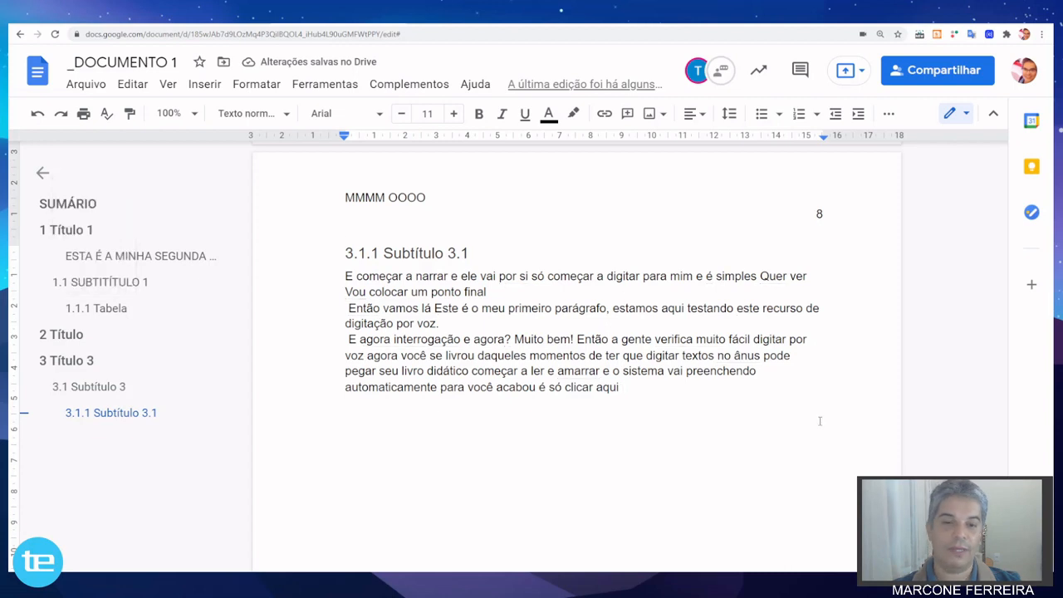
pyautogui.press('Return')
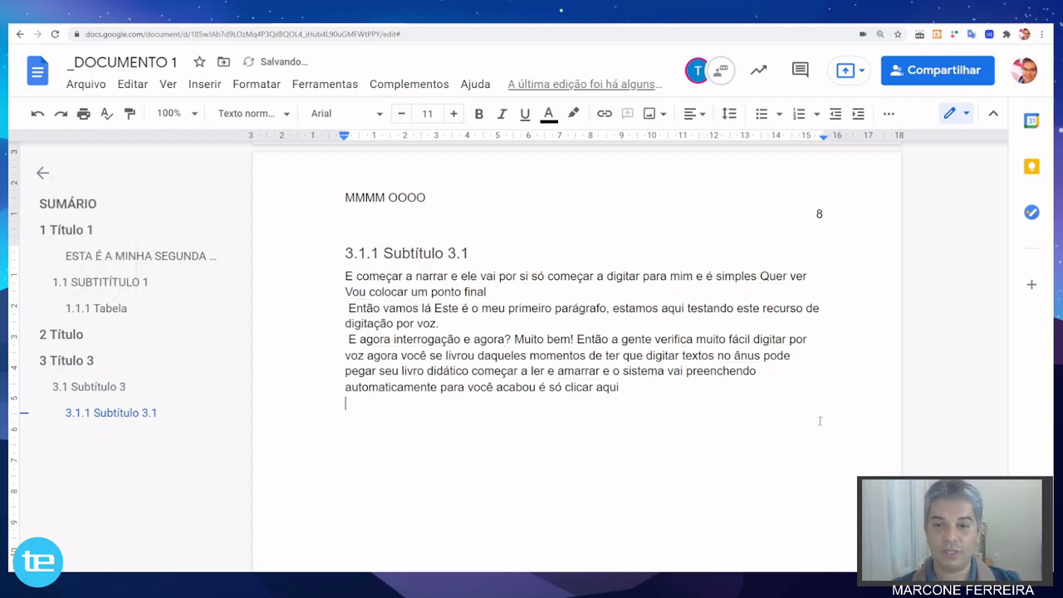
pyautogui.press('Return')
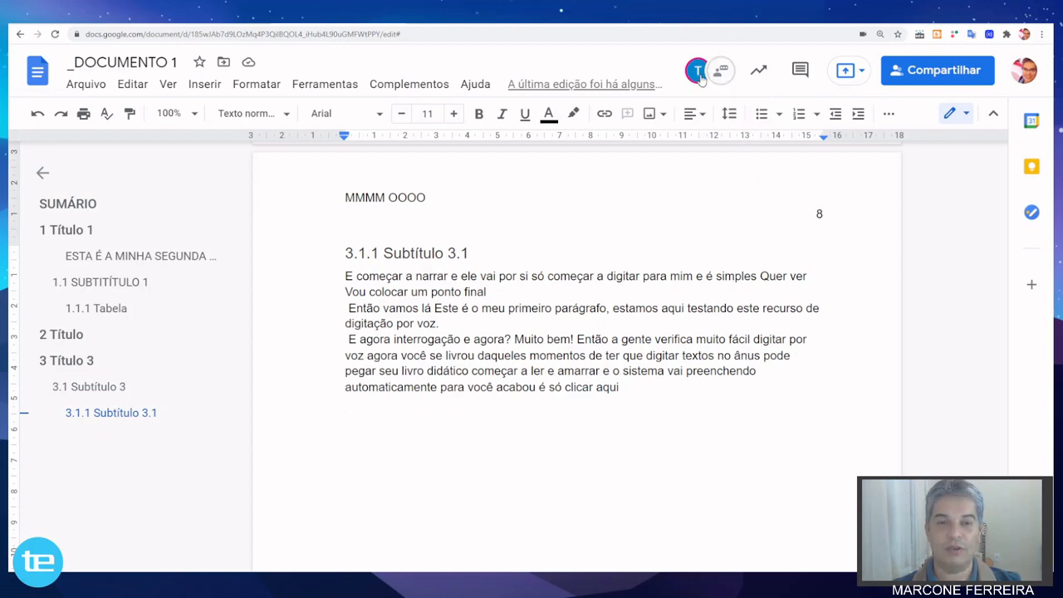
# Open the document chat and send the message "Oi, estou aqui te esperando..." to the other collaborator.
pyautogui.moveTo(698, 79)
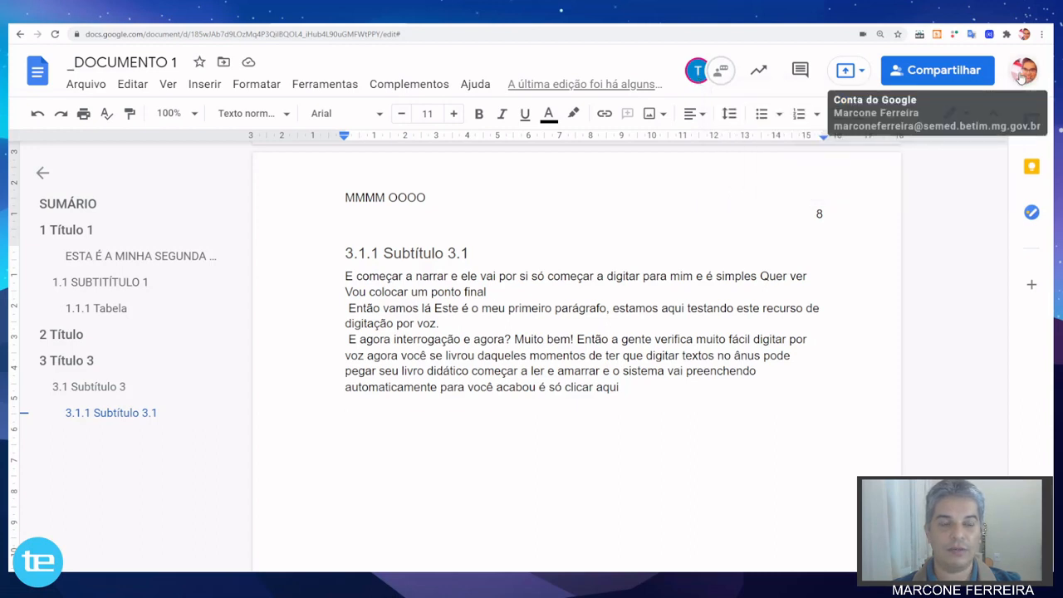
pyautogui.click(722, 73)
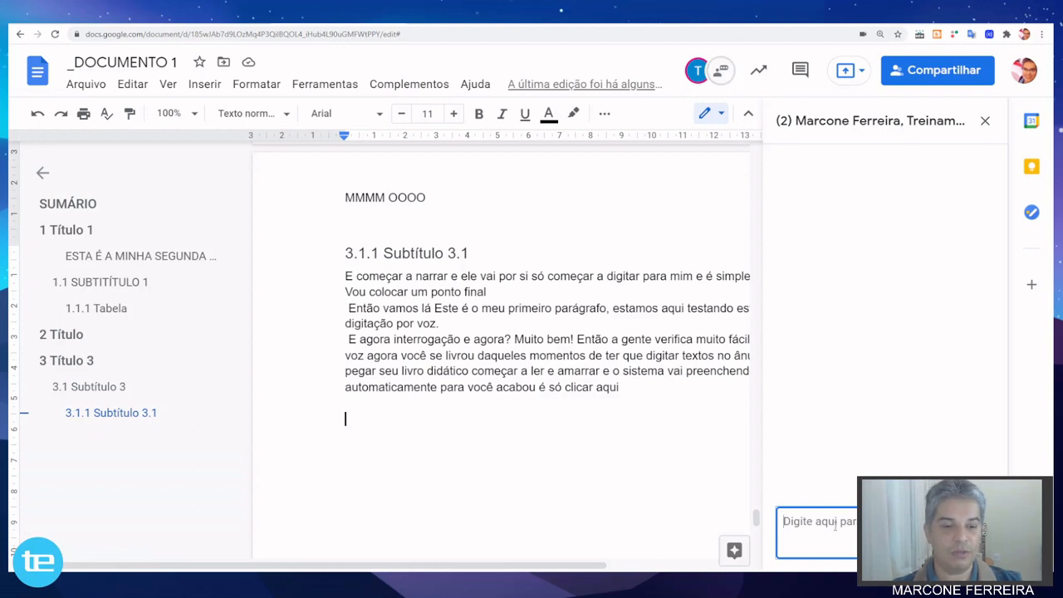
pyautogui.write('Oi')
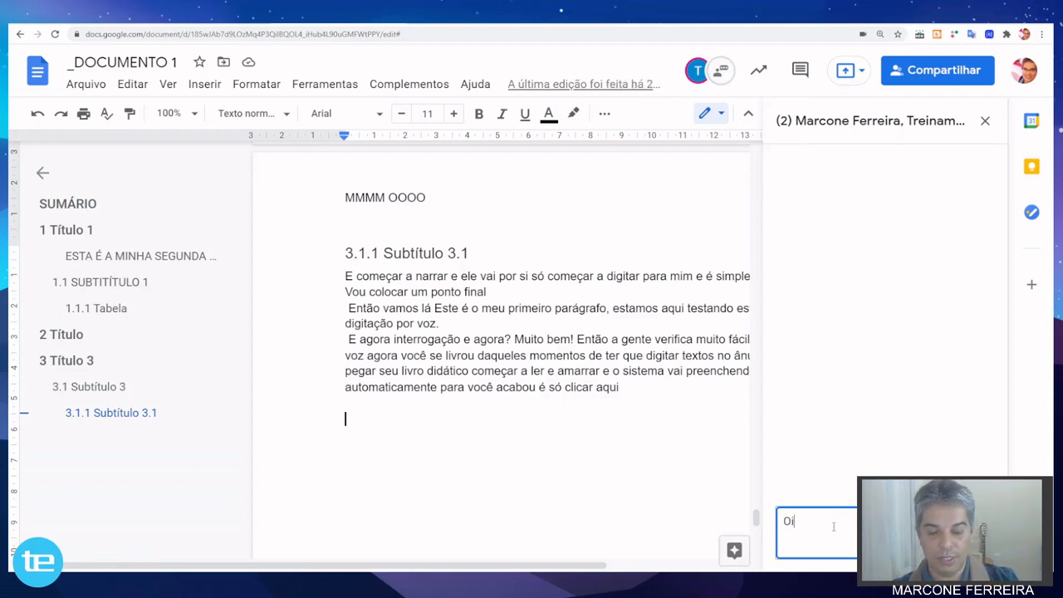
pyautogui.write(', estou aqui')
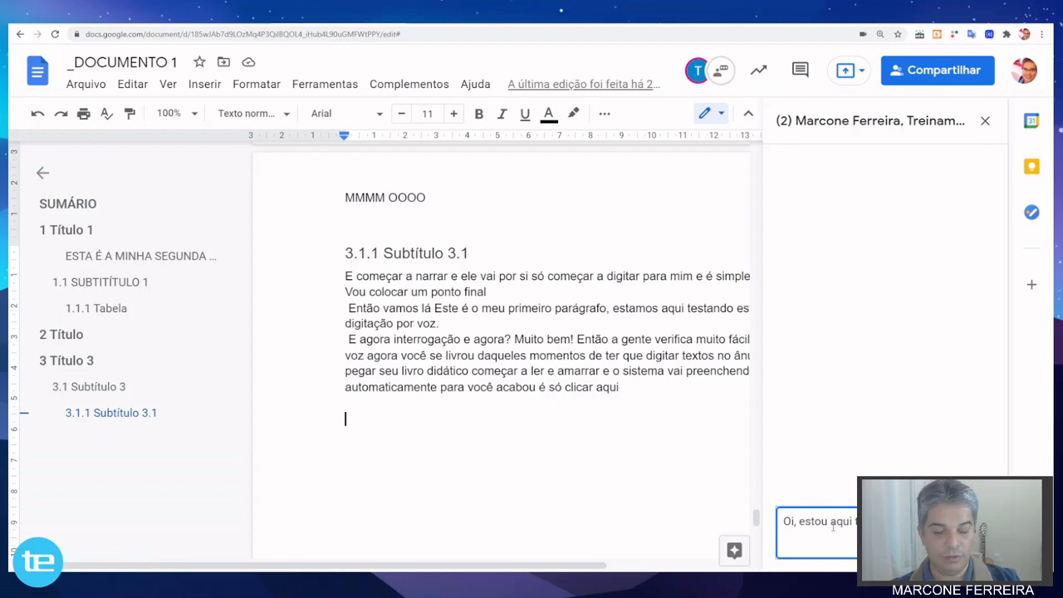
pyautogui.press('Return')
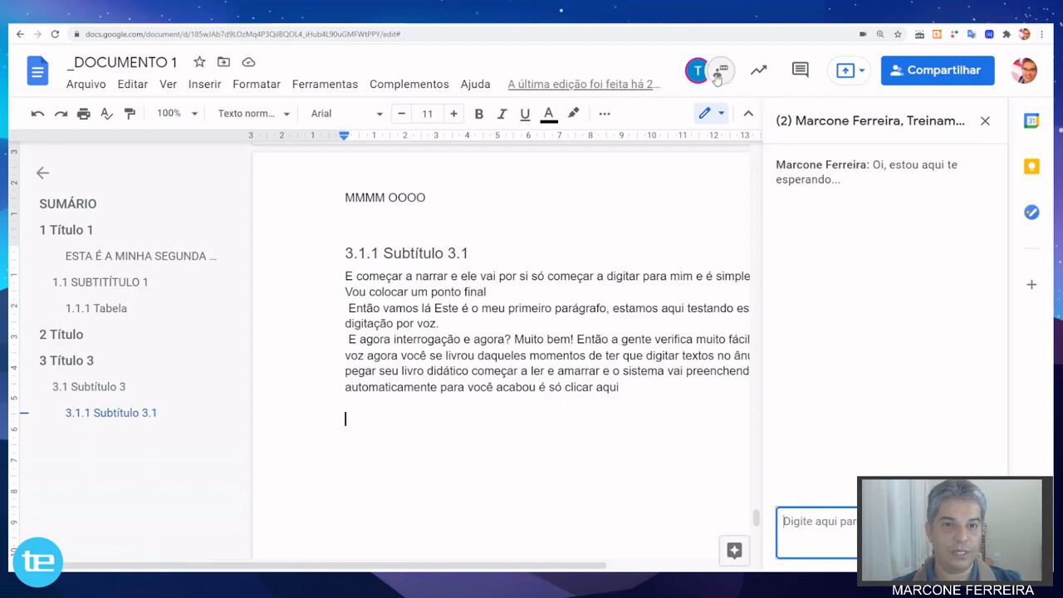
# Switch to the other collaborator's window of the document and reply in the chat, greeting the sender by first name and asking "tudo bem?".
pyautogui.hotkey('alt', 'Tab')
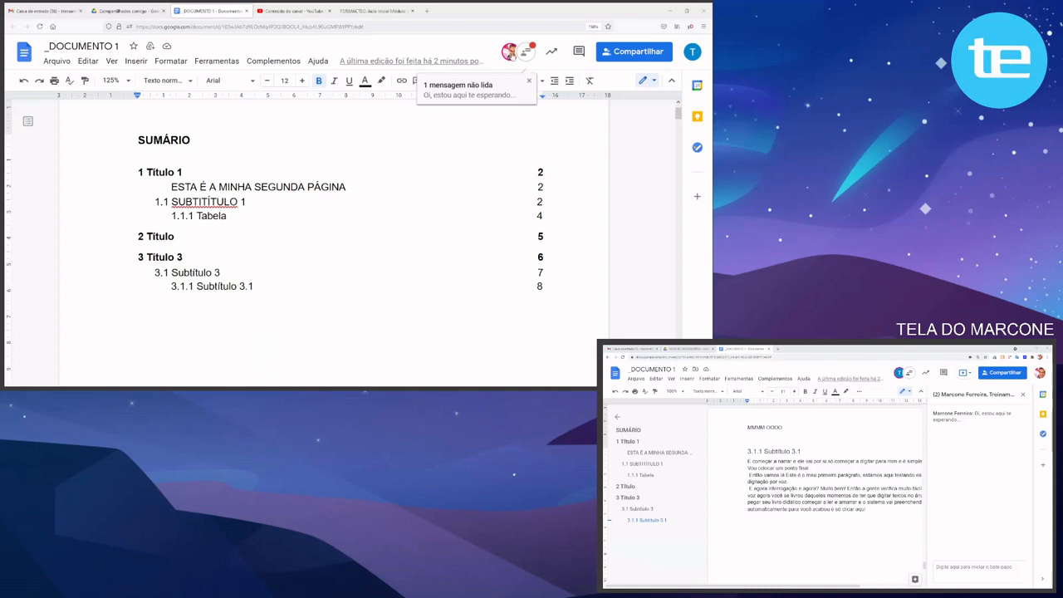
pyautogui.click(528, 54)
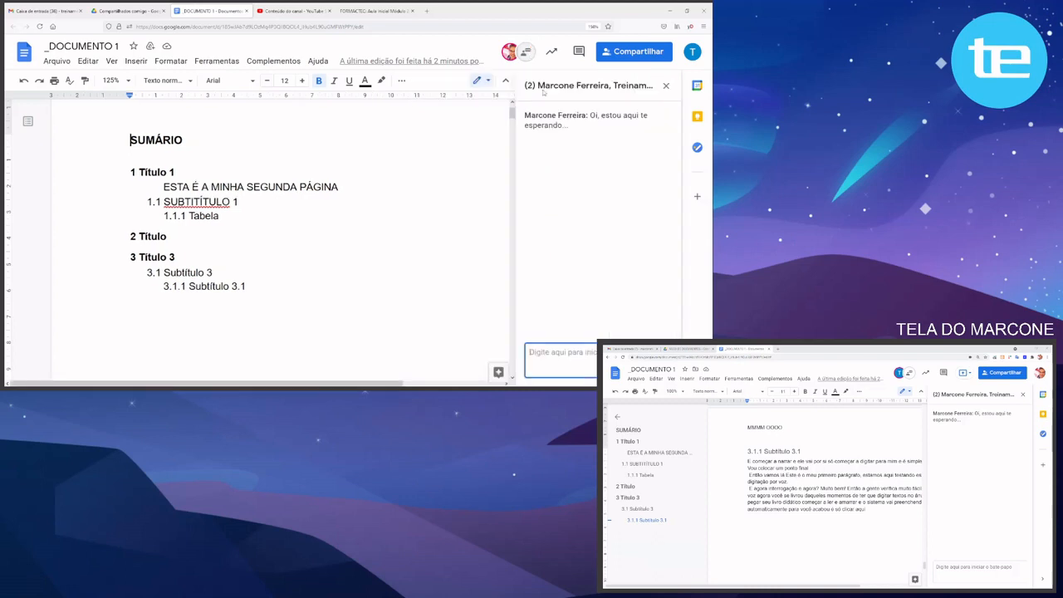
pyautogui.click(574, 207)
pyautogui.write('Oi, Marcone... tudo bem?')
pyautogui.press('Return')
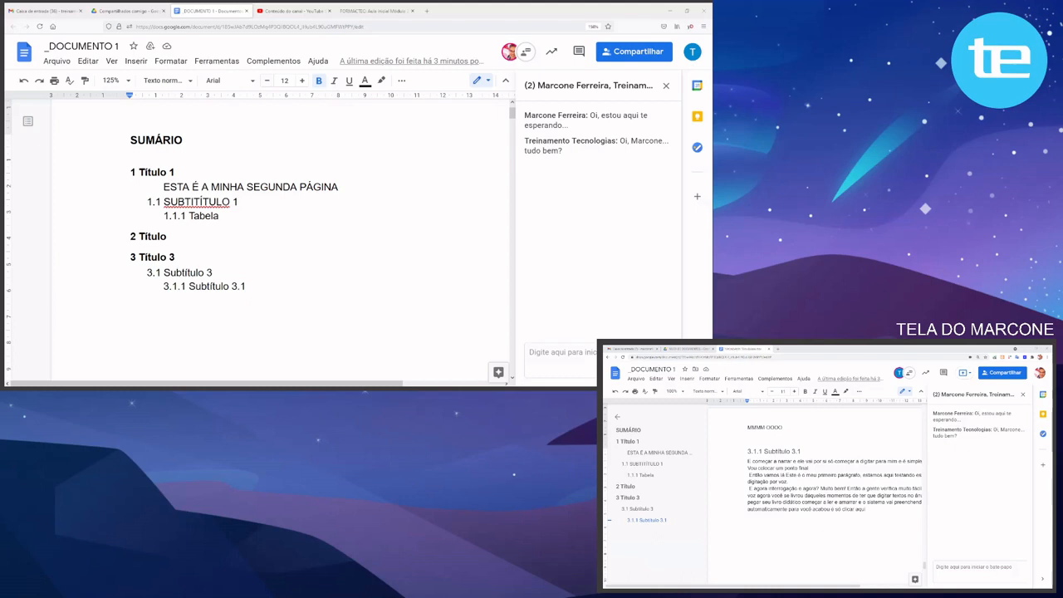
pyautogui.click(42, 344)
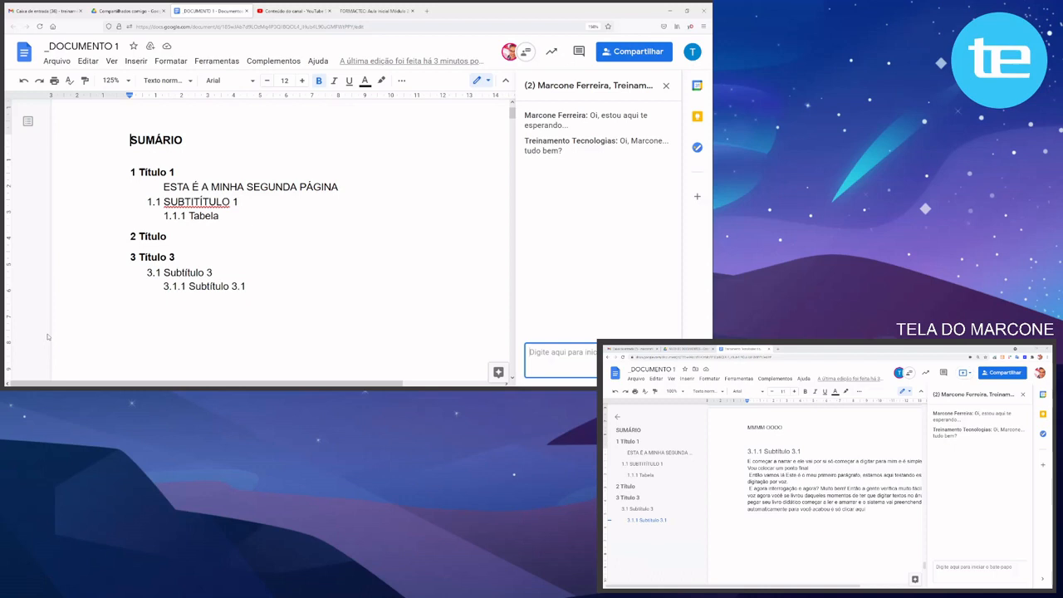
pyautogui.hotkey('alt', 'Tab')
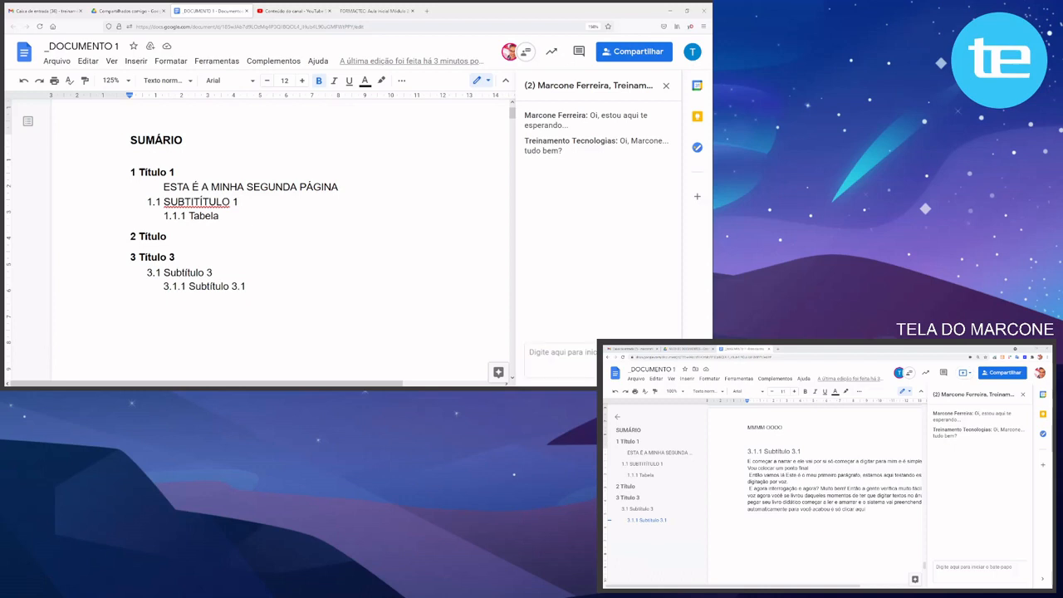